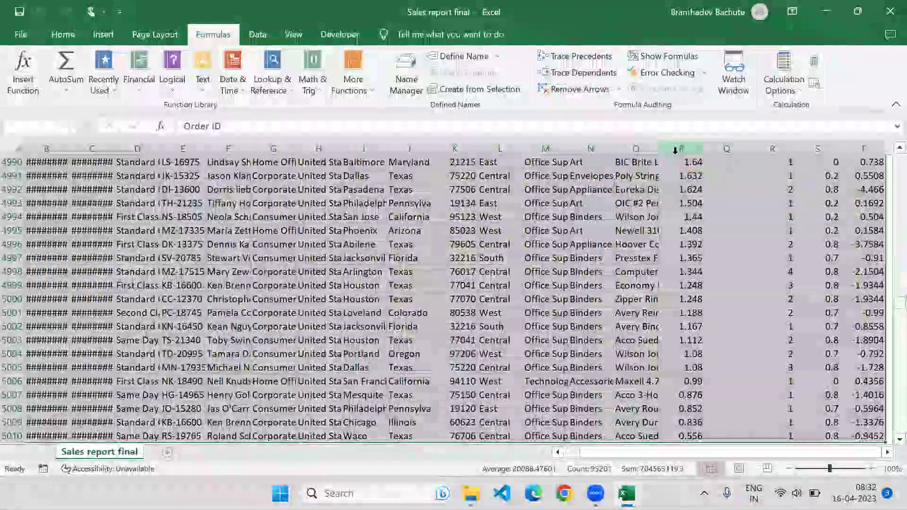
Navigate from the last data row to cell O5012, just below the Sales records, for the SUM label.
key(ctrl+Down)
key(Right)
key(Right)
key(Right)
key(Right)
key(Right)
key(Right)
key(Right)
key(Right)
key(Right)
key(Right)
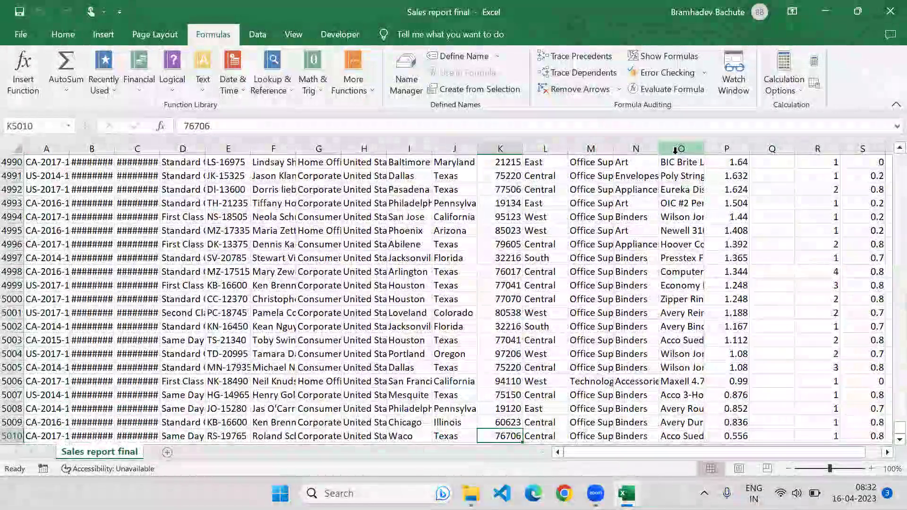
key(Down)
key(Down)
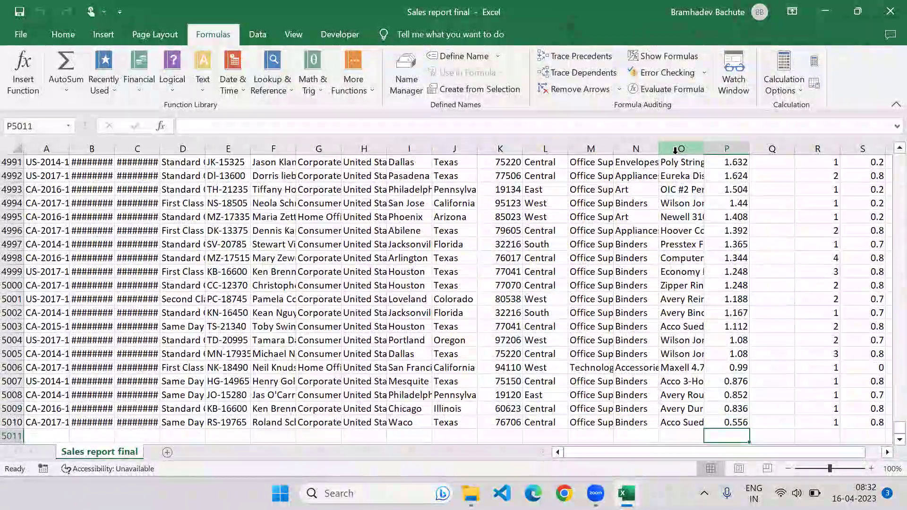
key(Down)
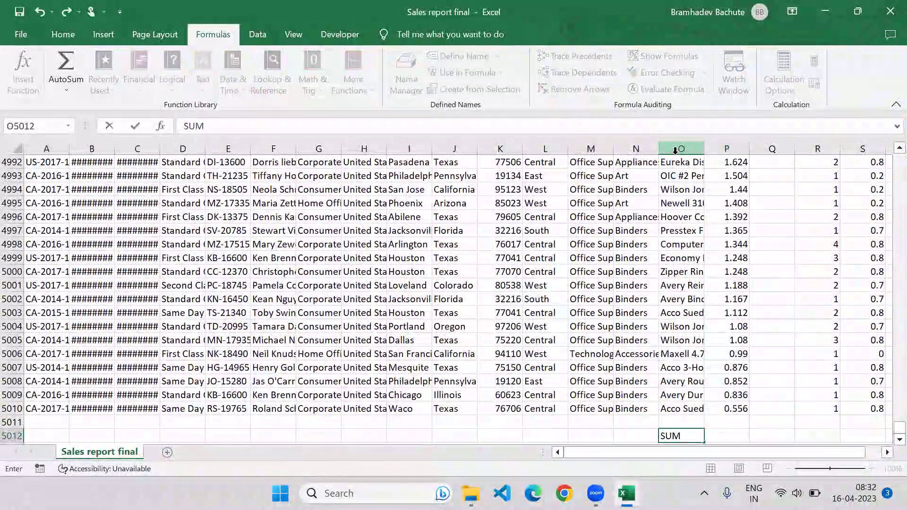
Confirm the SUM label in O5012 and begin a SUM formula in P5012.
key(Tab)
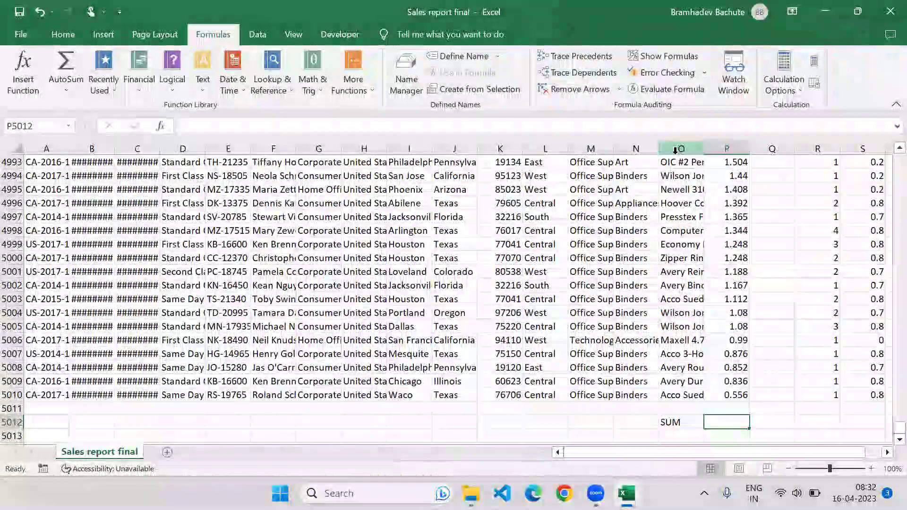
text(=)
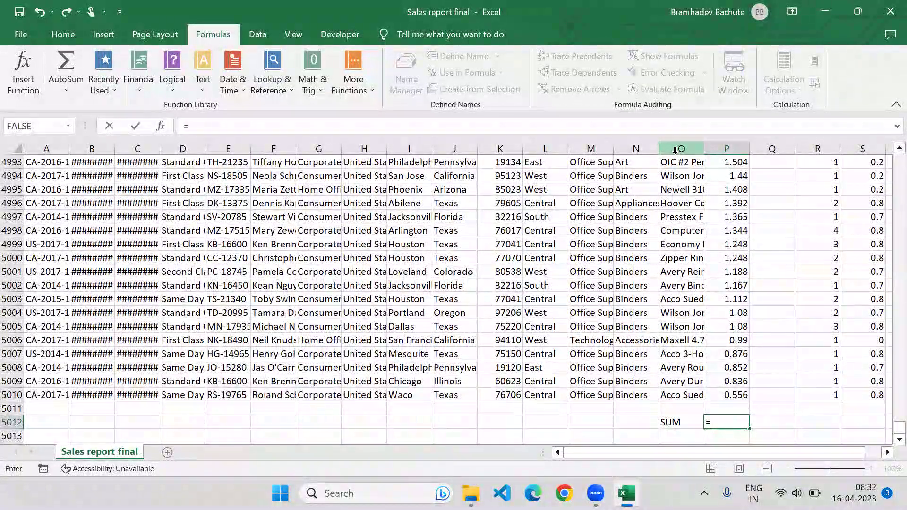
text(su)
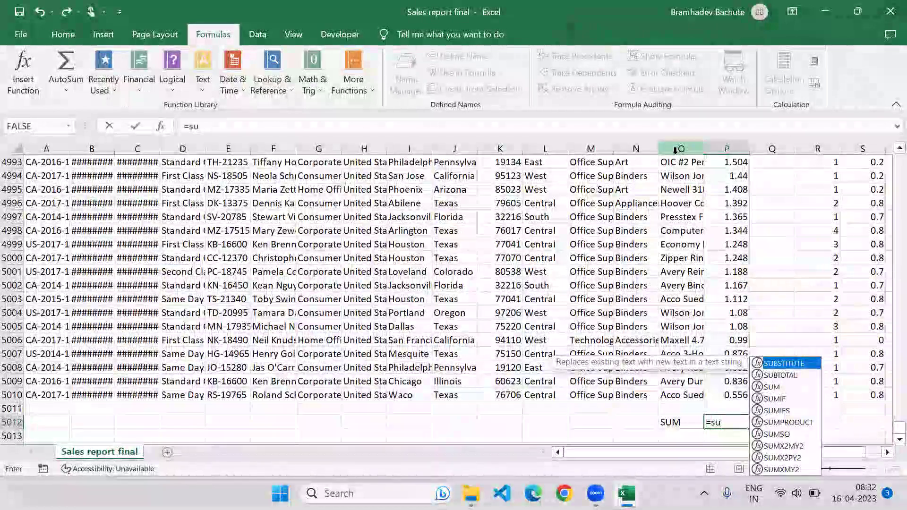
text(m)
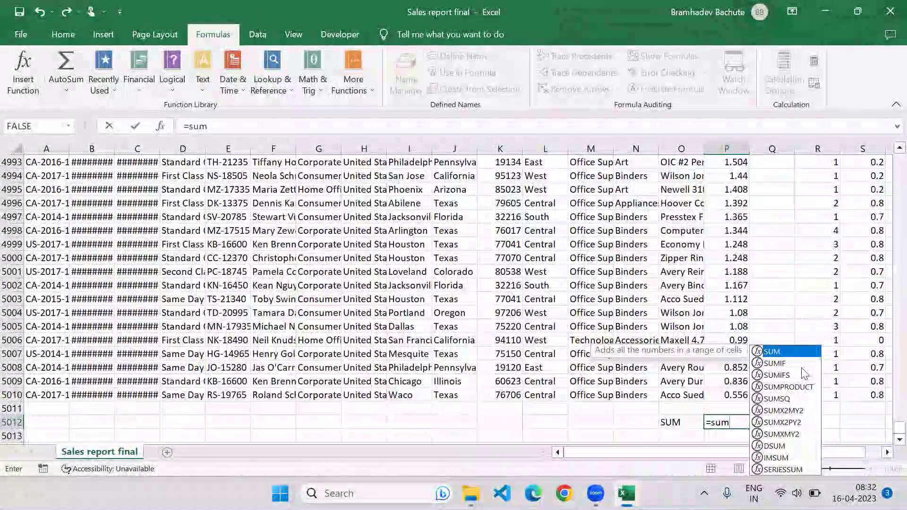
key(Down)
key(Down)
key(Up)
key(Up)
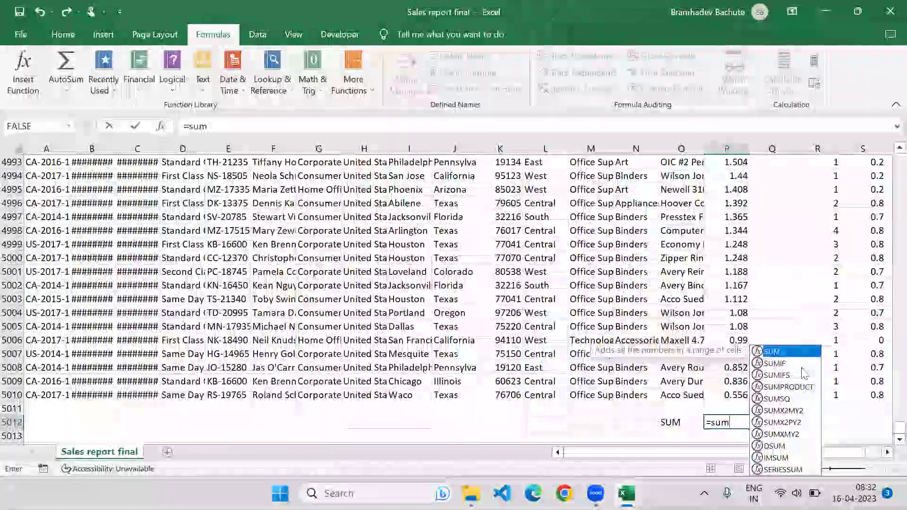
key(Down)
key(Down)
key(Down)
key(Down)
key(Down)
key(Up)
key(Up)
key(Up)
key(Up)
key(Up)
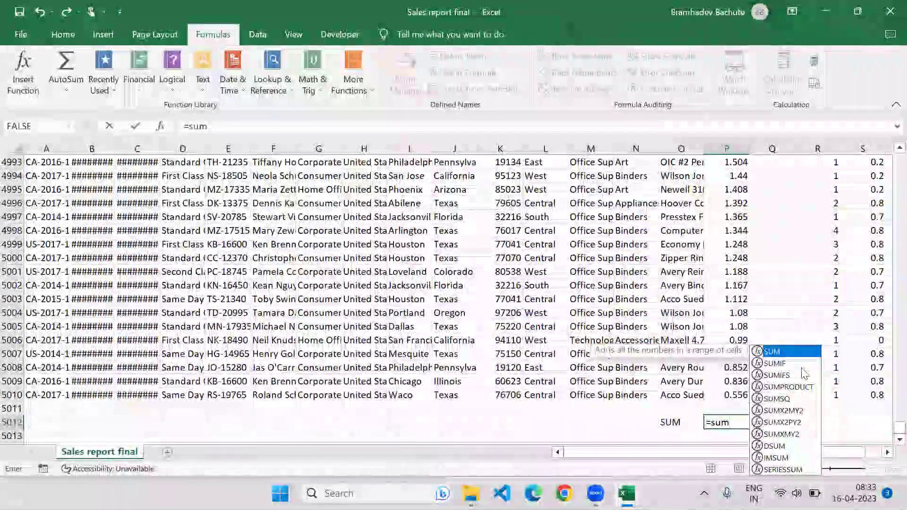
key(Tab)
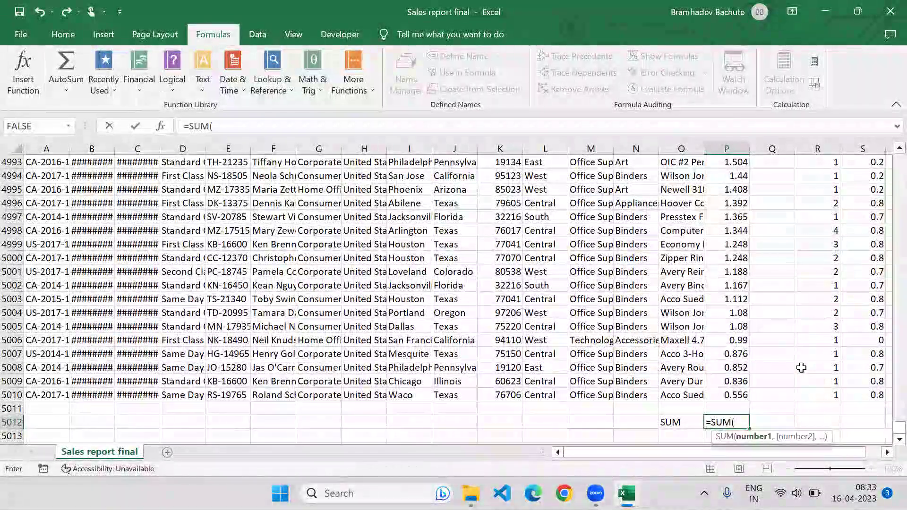
Complete =SUM(P2:P5010) to total 1099862, then move to O5013.
key(Up)
key(Up)
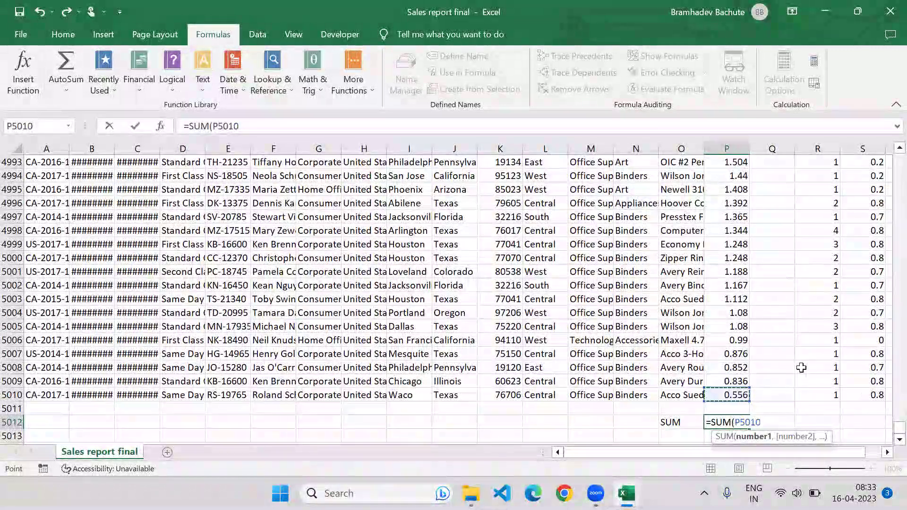
key(ctrl+shift+Up)
key(ctrl+shift+Up)
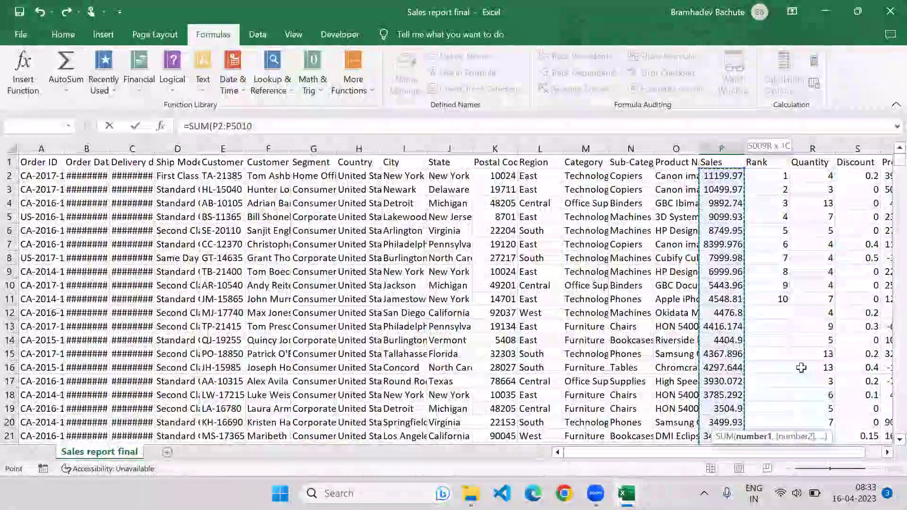
key(Return)
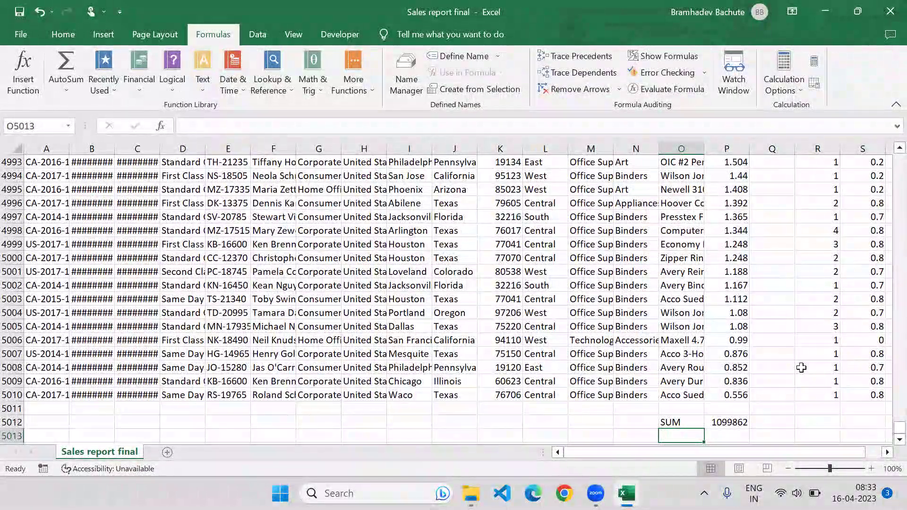
key(Right)
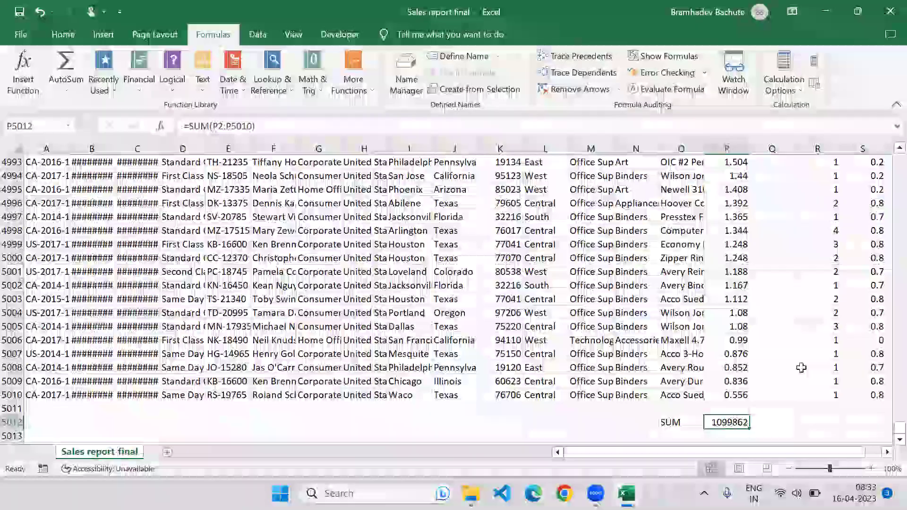
key(Down)
key(Left)
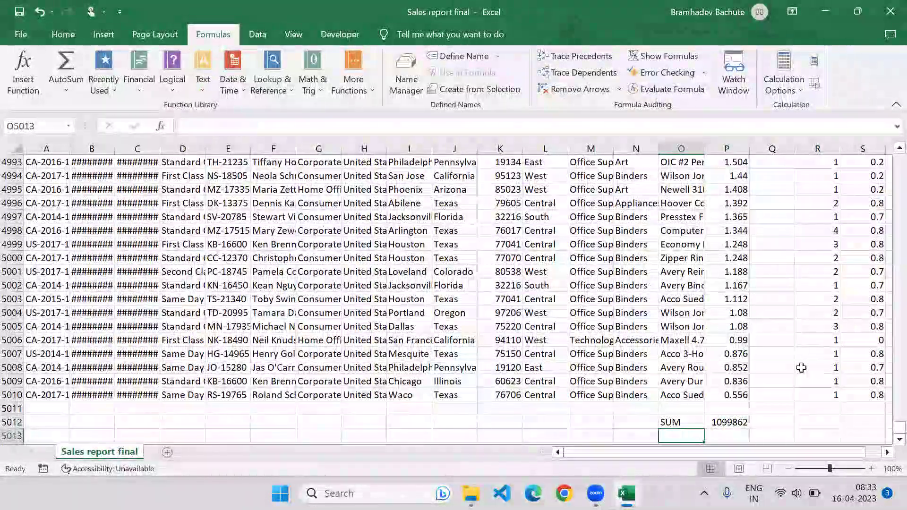
Enter the COUNT label in O5013 and move to P5013 beside it.
text(COUNT)
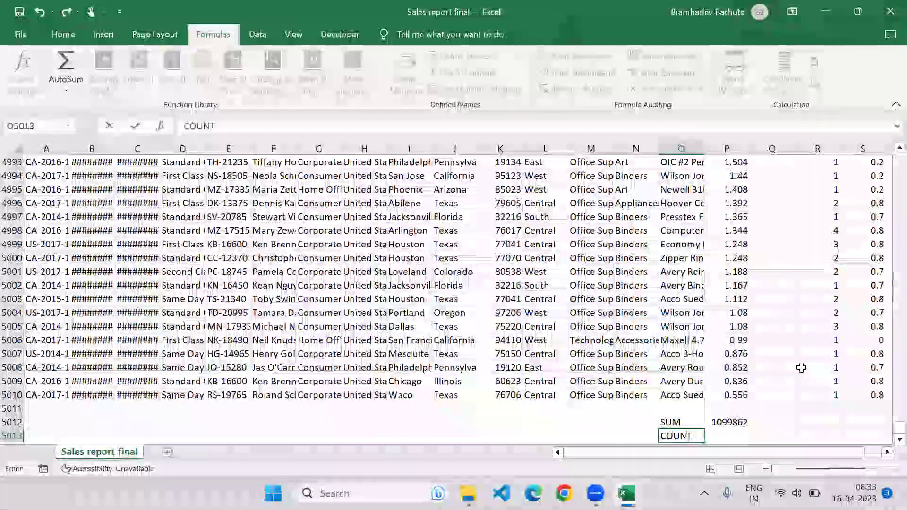
key(Up)
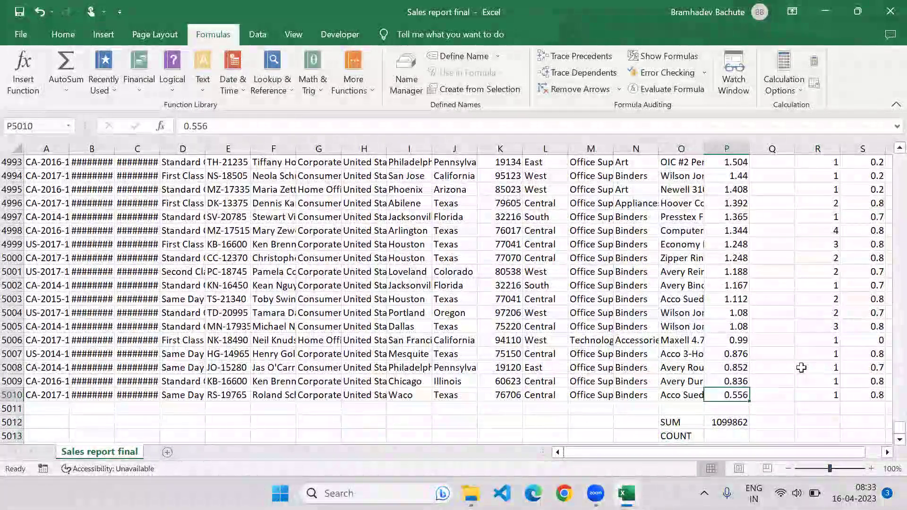
key(ctrl+shift+Up)
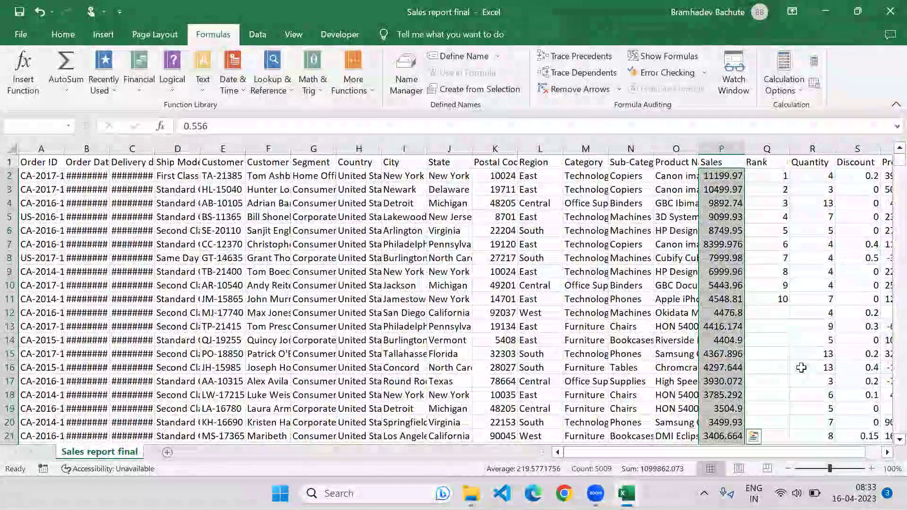
key(Down)
key(Down)
key(Down)
key(Down)
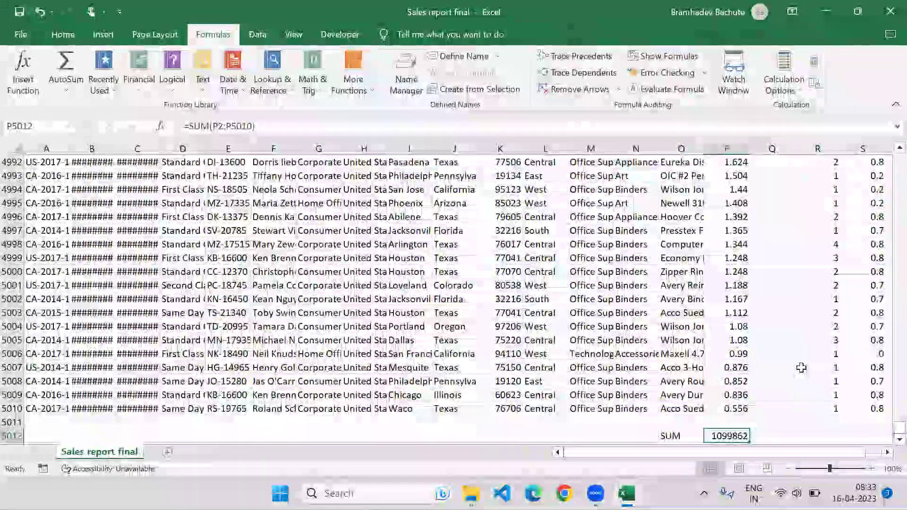
key(Up)
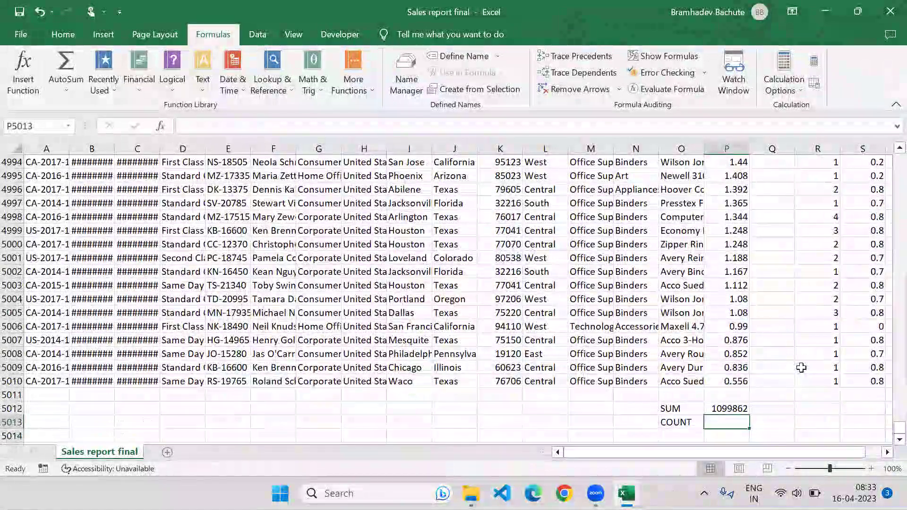
Enter =COUNT(P2:P5010) in P5013, returning 5009, then move to O5014.
text(=)
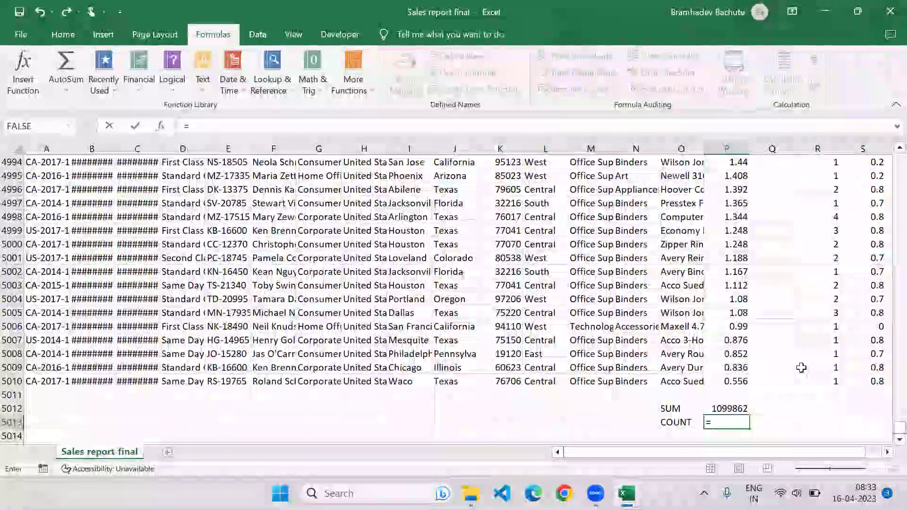
text(cou)
key(Tab)
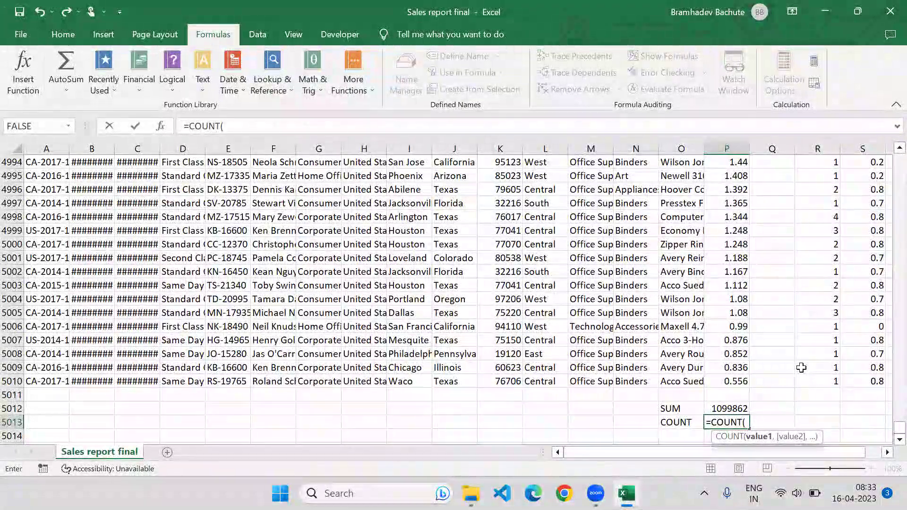
key(Up)
key(Up)
key(Up)
key(ctrl+shift+Up)
key(shift+Down)
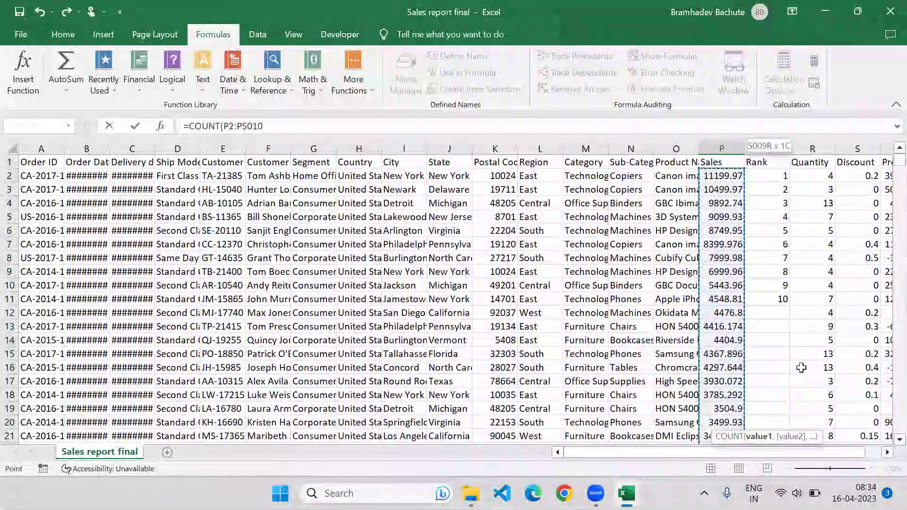
key(ctrl+Return)
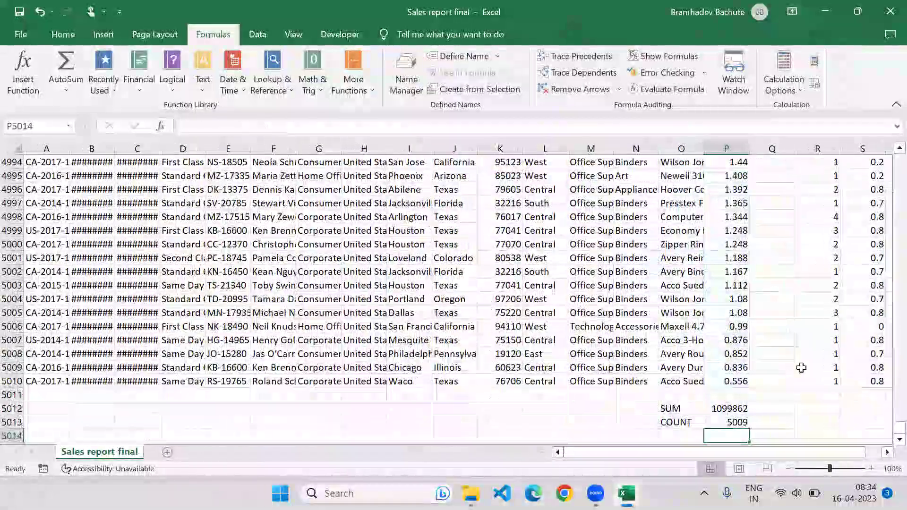
key(Right)
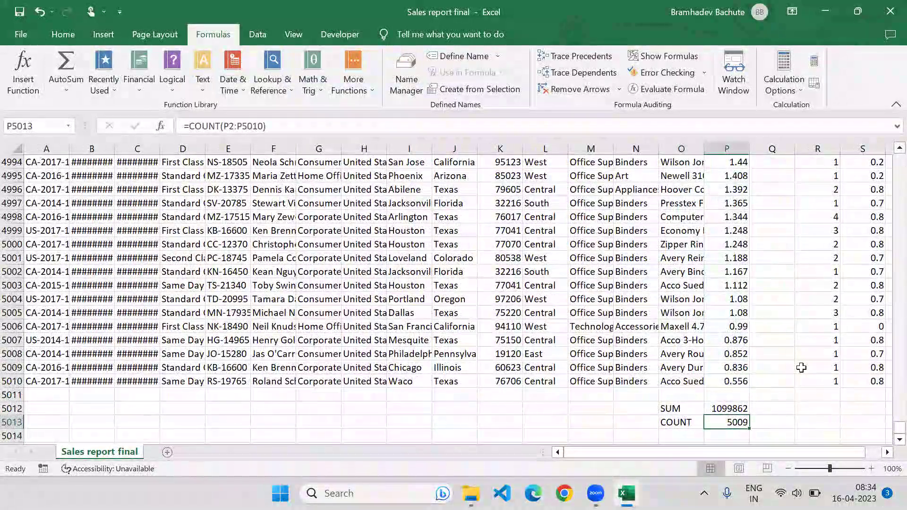
key(Down)
key(Left)
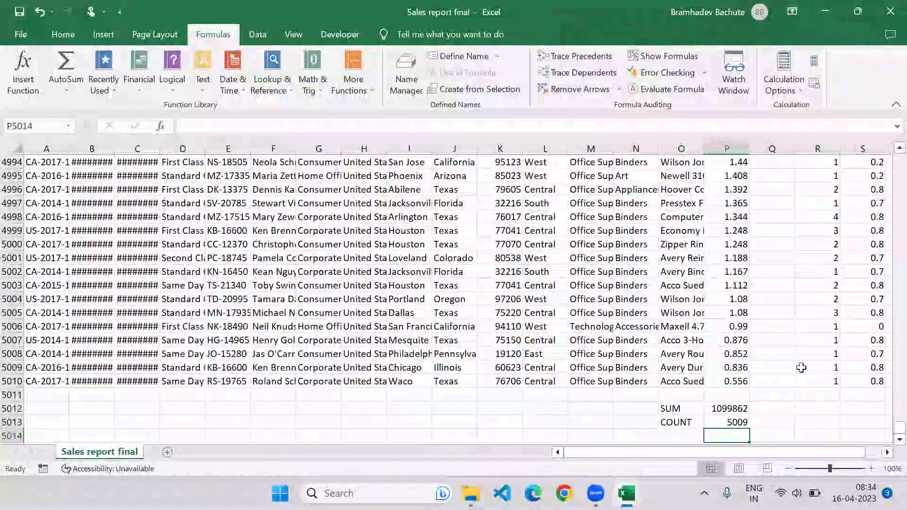
Enter AVG in O5014 and an AVERAGE of the Sales column beside it, giving 219.5772.
text(AV)
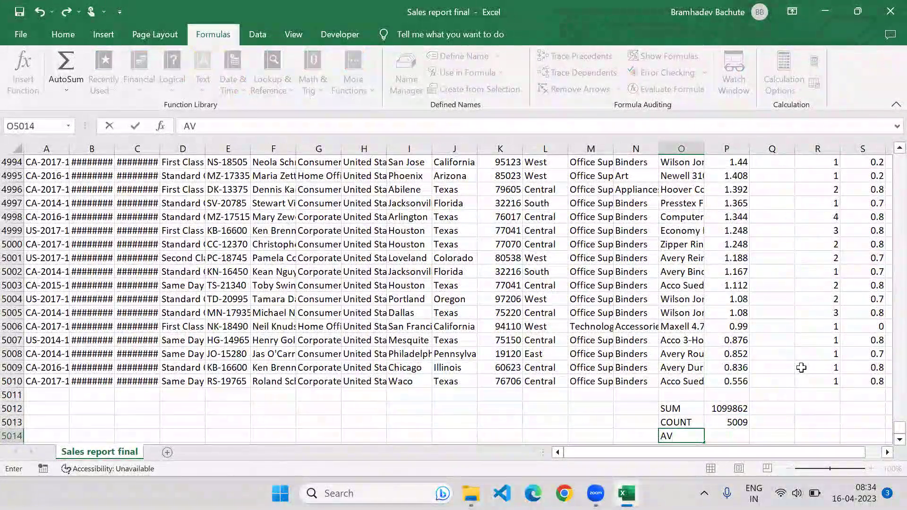
text(G)
key(Right)
text(=)
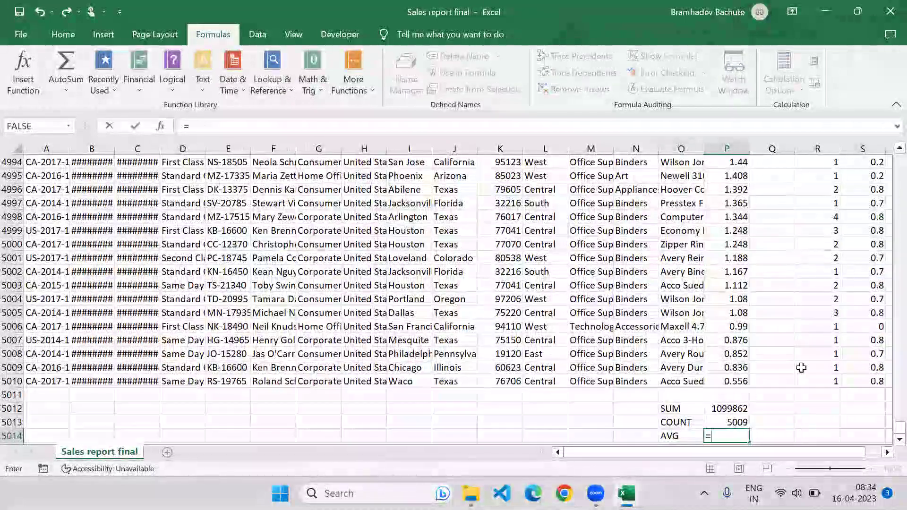
text(AV)
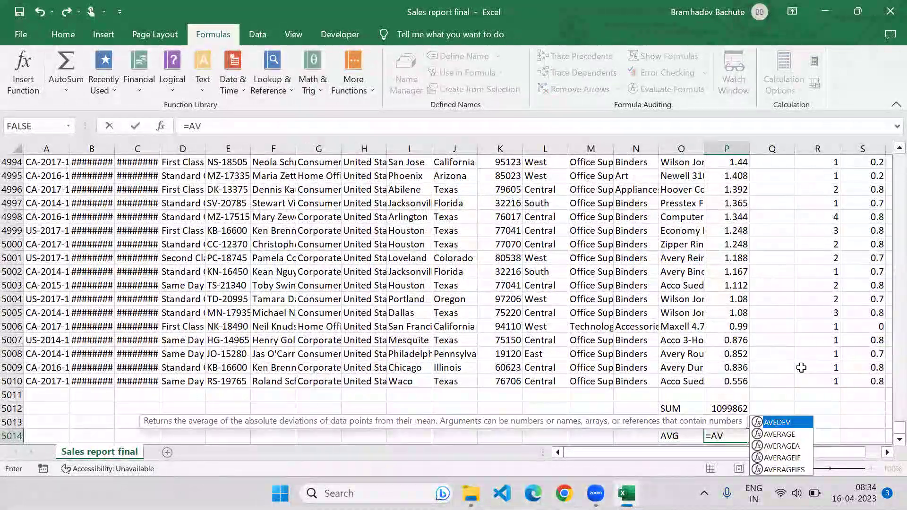
key(Down)
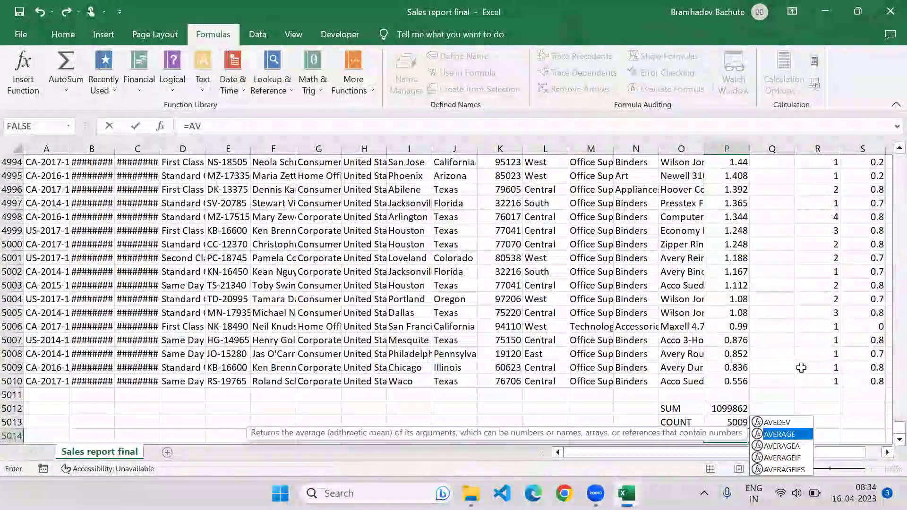
key(Tab)
key(Up)
key(Up)
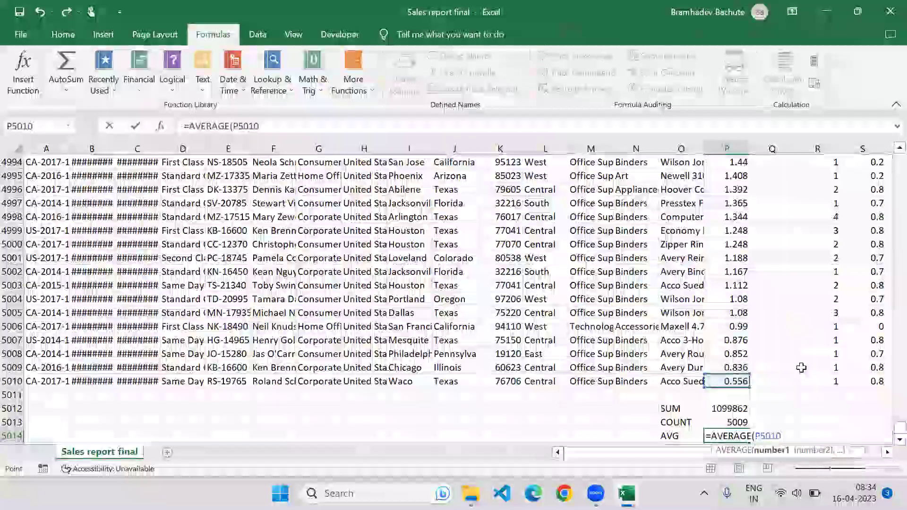
key(ctrl+shift+Up)
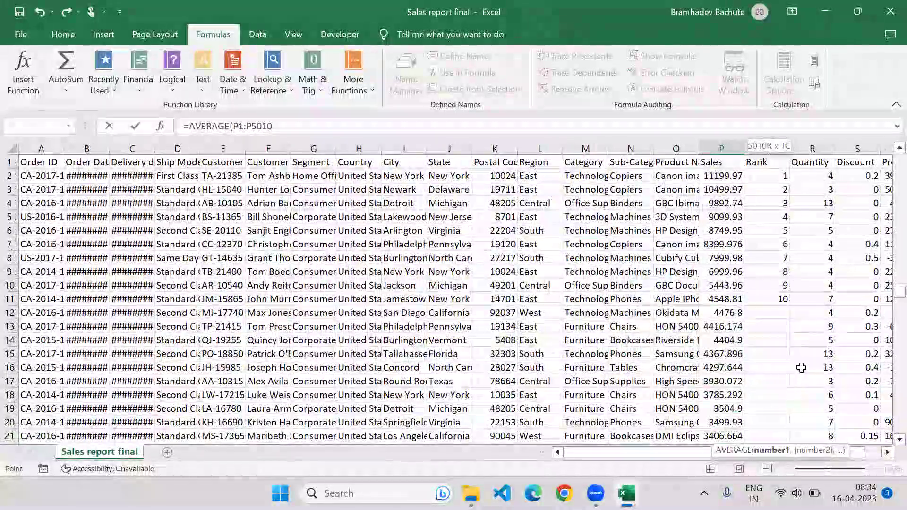
key(Return)
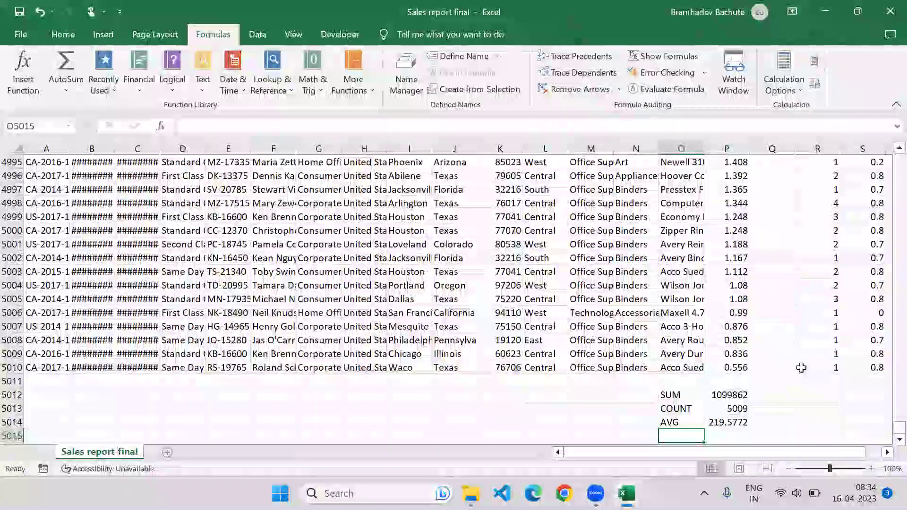
Enter MIN in O5015 with =MIN(P2:P5010) beside it, returning 0.556.
text(MIn)
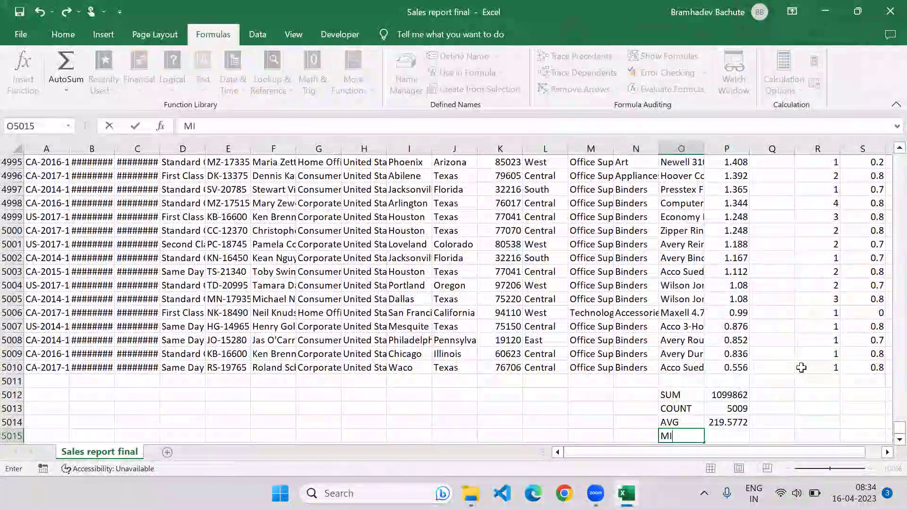
key(Tab)
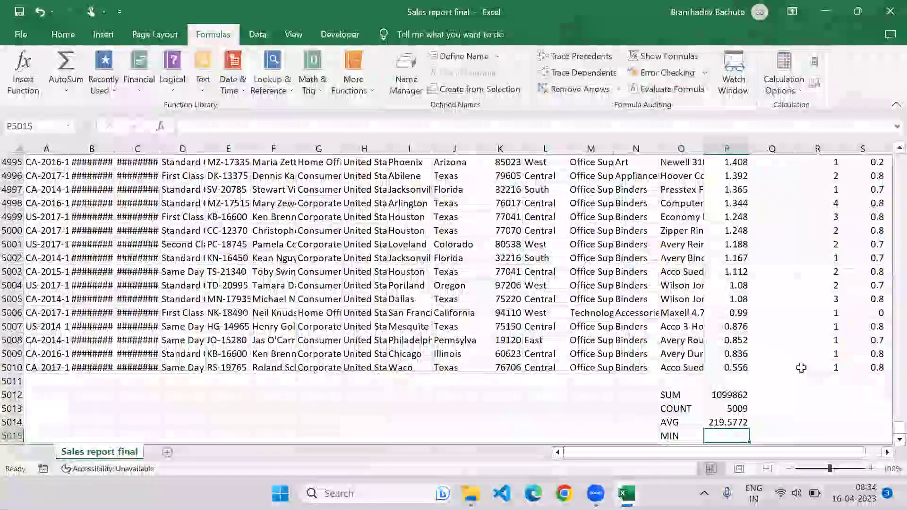
text(=MIN()
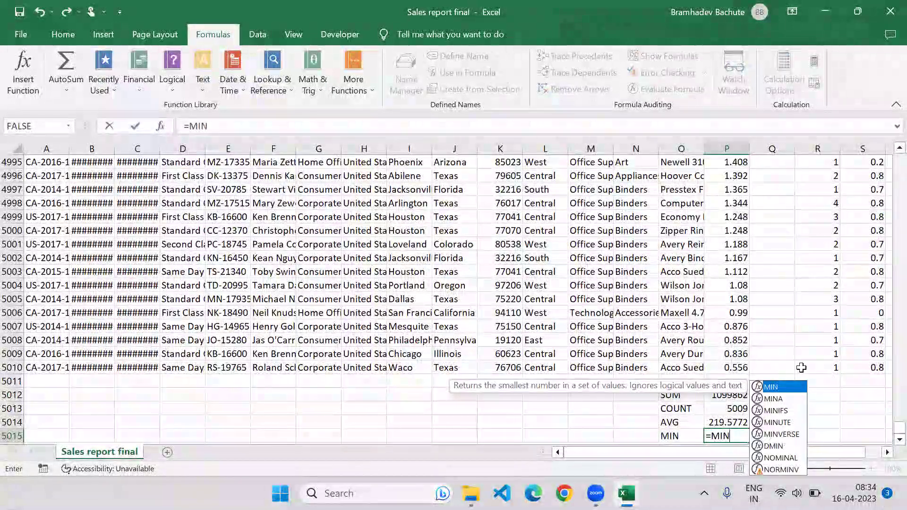
key(Up)
key(Up)
key(Up)
key(Up)
key(Up)
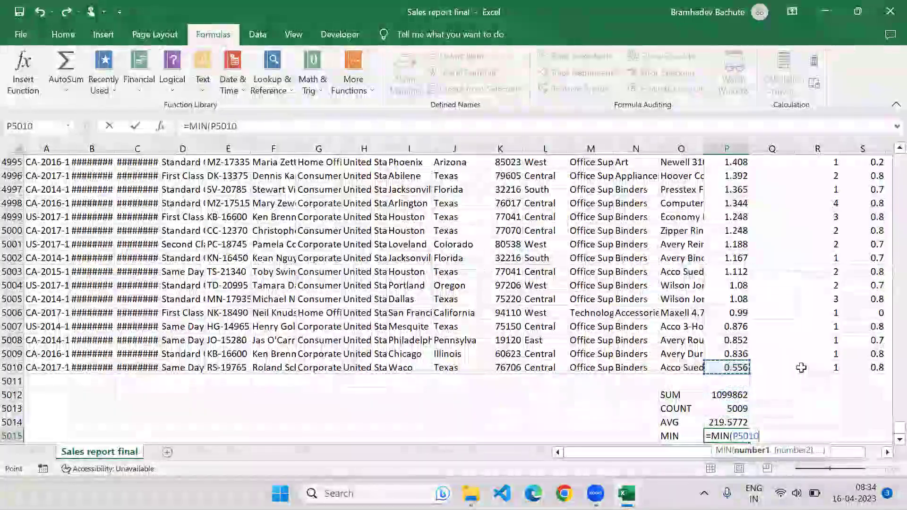
key(ctrl+shift+Up)
key(shift+Down)
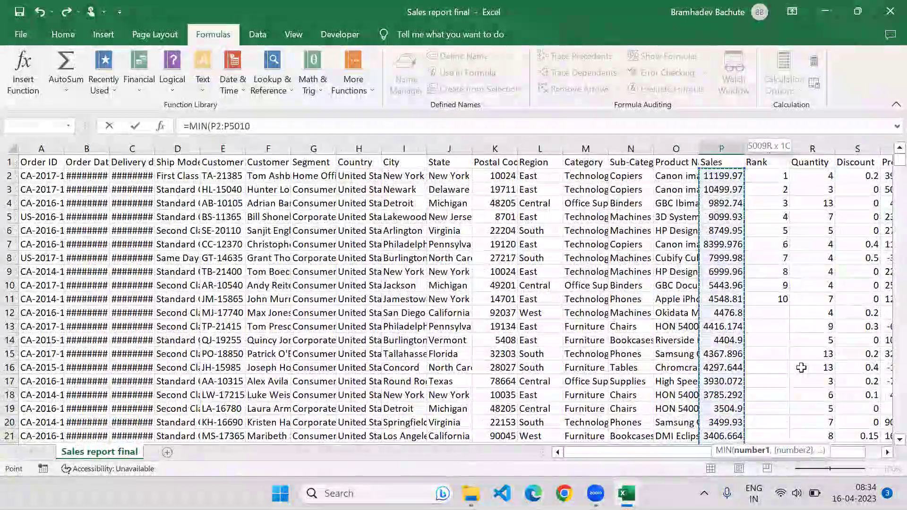
key(Return)
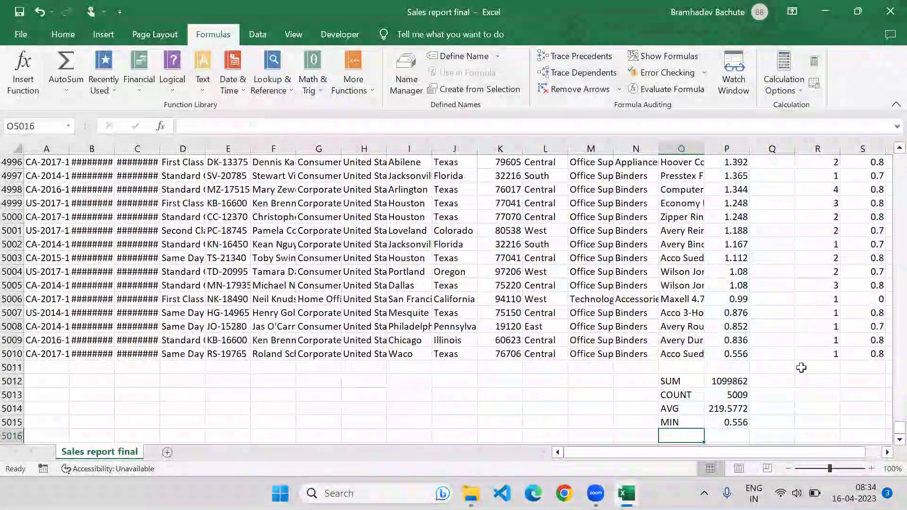
Enter MAX in O5016 with a MAX of the Sales column beside it, returning 11199.97.
text(MAX)
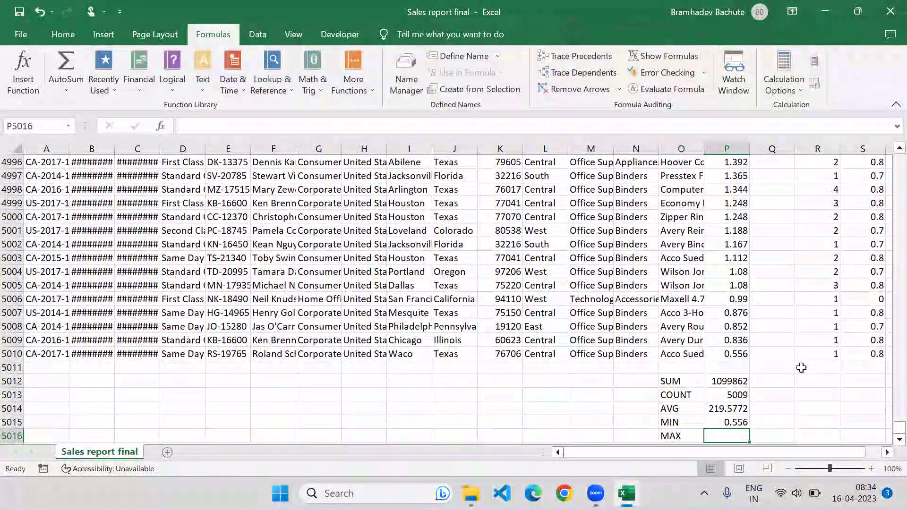
text(=MAX)
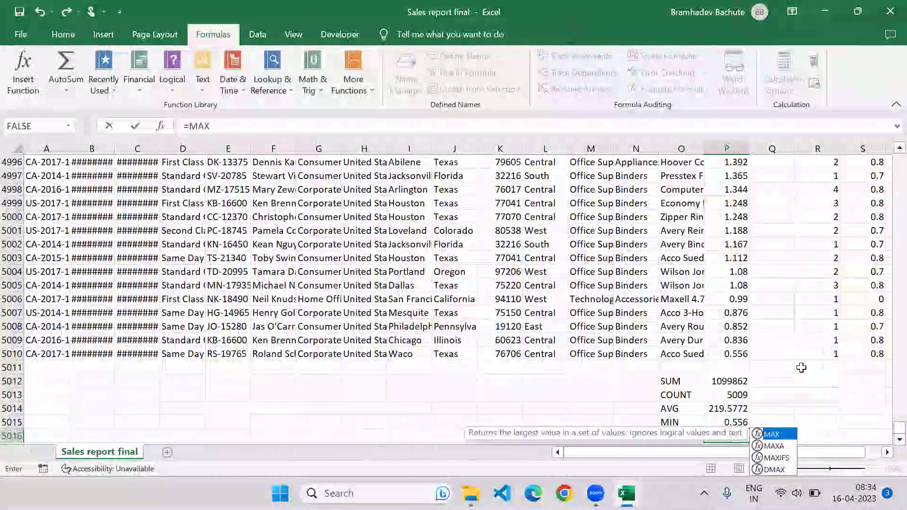
text(()
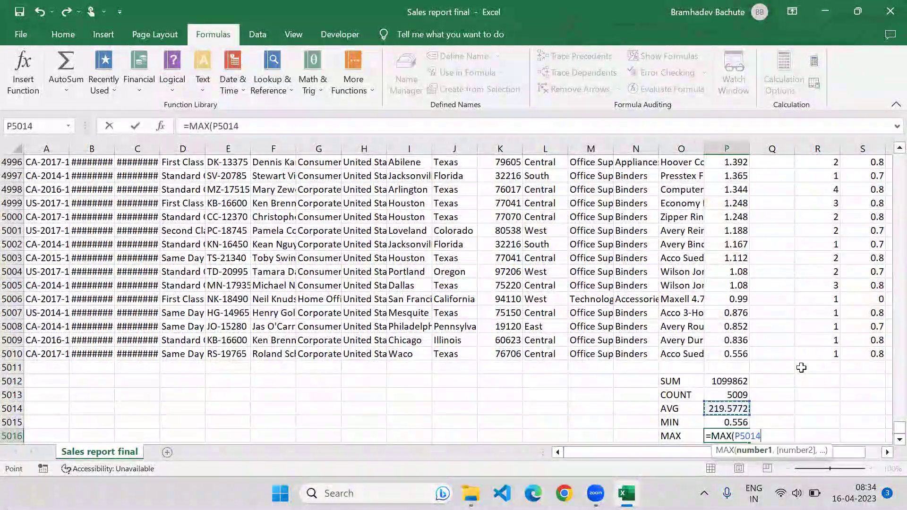
key(Up)
key(ctrl+shift+Up)
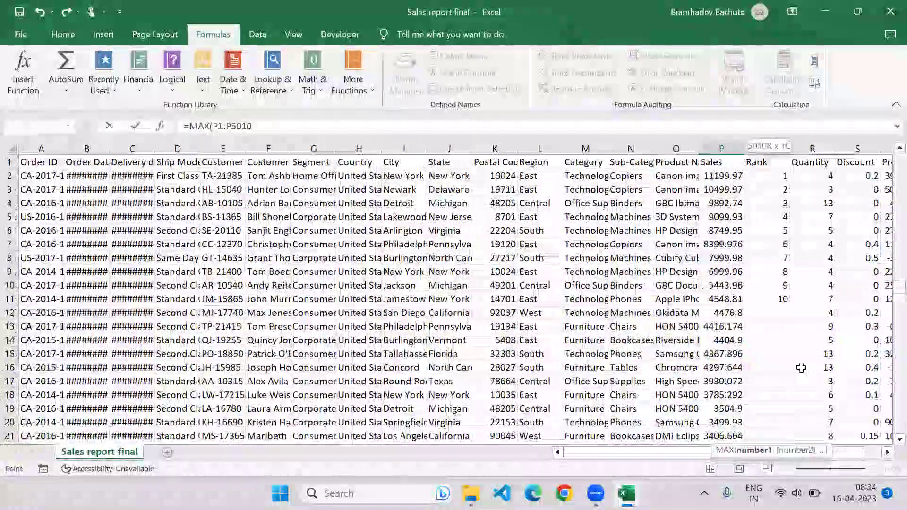
key(Return)
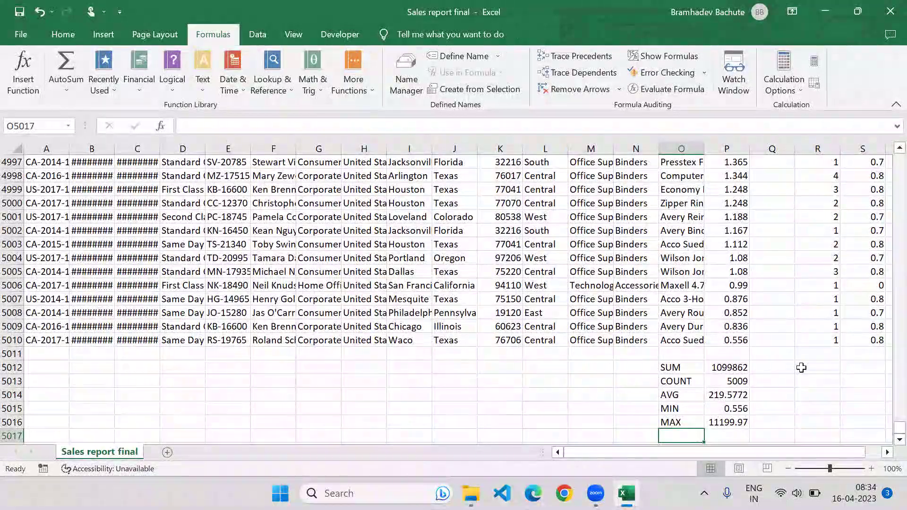
Select the summary block O5012:P5016 and open the Formulas Logical functions list.
drag(674, 368, 737, 422)
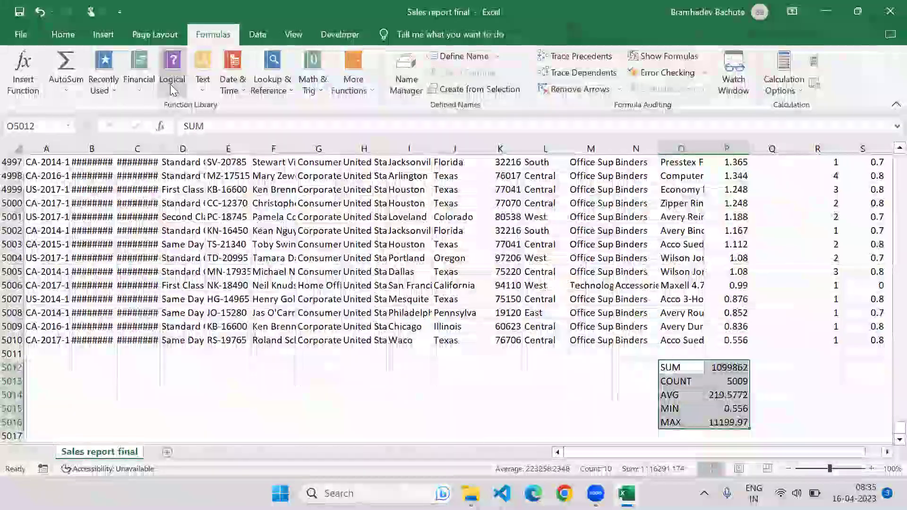
click(172, 83)
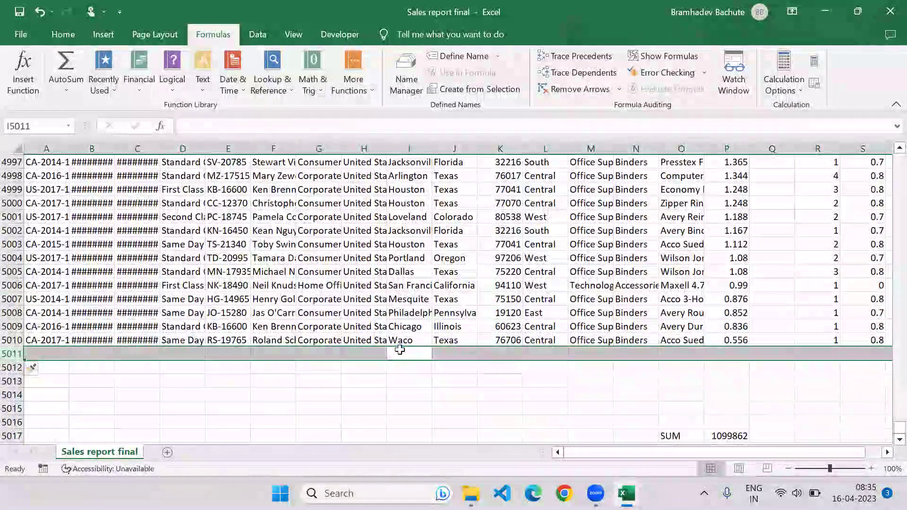
Move up to the header row and across past Profit to cell Z2.
key(Up)
key(Up)
key(Up)
key(ctrl+Up)
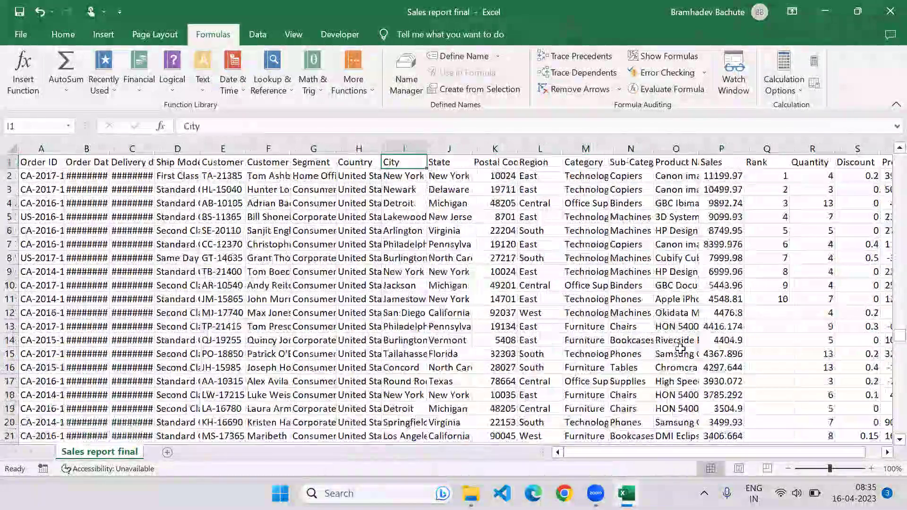
key(Right)
key(Right)
key(Right)
key(Right)
key(Right)
key(Right)
key(Right)
key(Right)
key(Right)
key(Right)
key(Right)
key(Right)
key(Right)
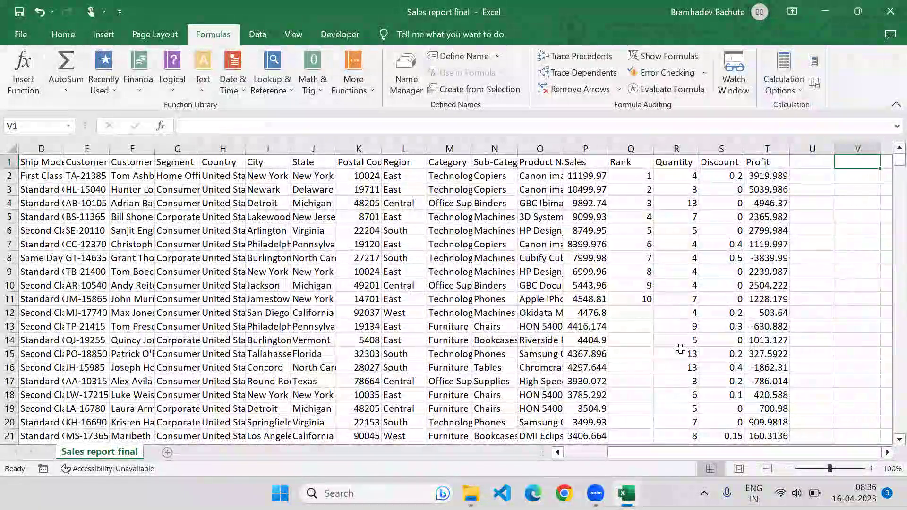
key(Right)
key(Right)
key(Right)
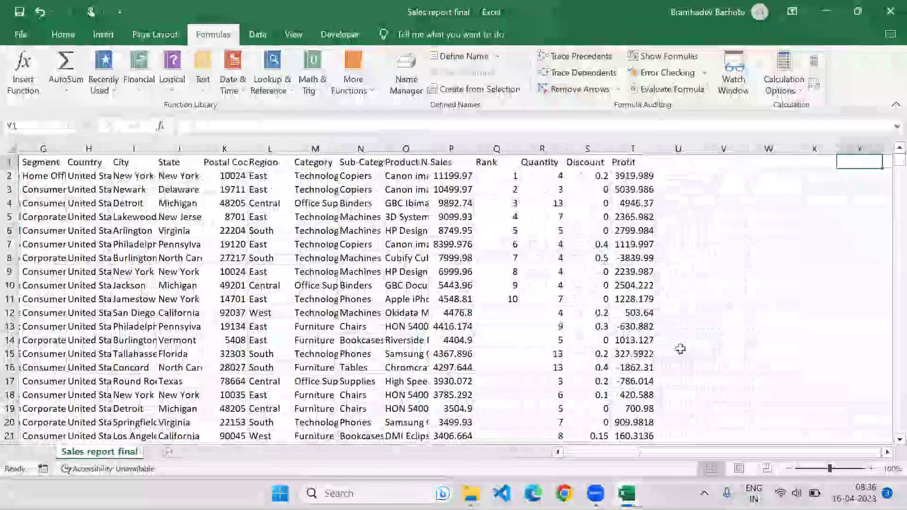
key(Right)
key(Right)
key(Right)
key(Right)
key(Right)
key(Right)
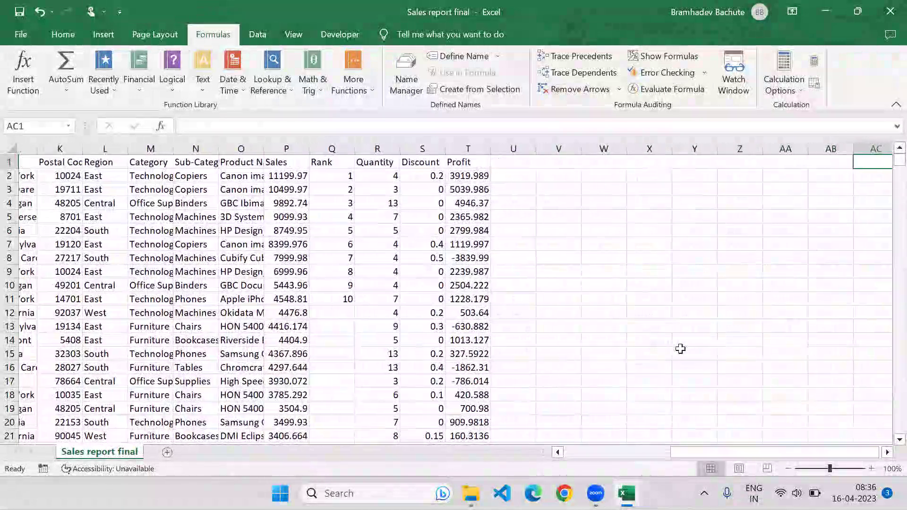
key(Left)
key(Left)
key(Left)
key(Left)
key(Left)
key(Down)
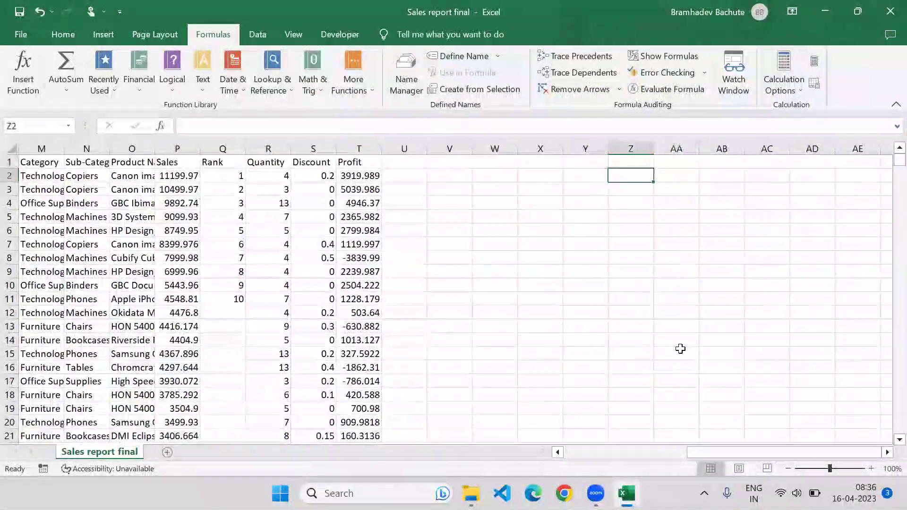
text(1001)
Enter the test numbers 1001, 100 and 500 into Z2:Z4, then move to AA2.
key(Return)
text(100)
key(Return)
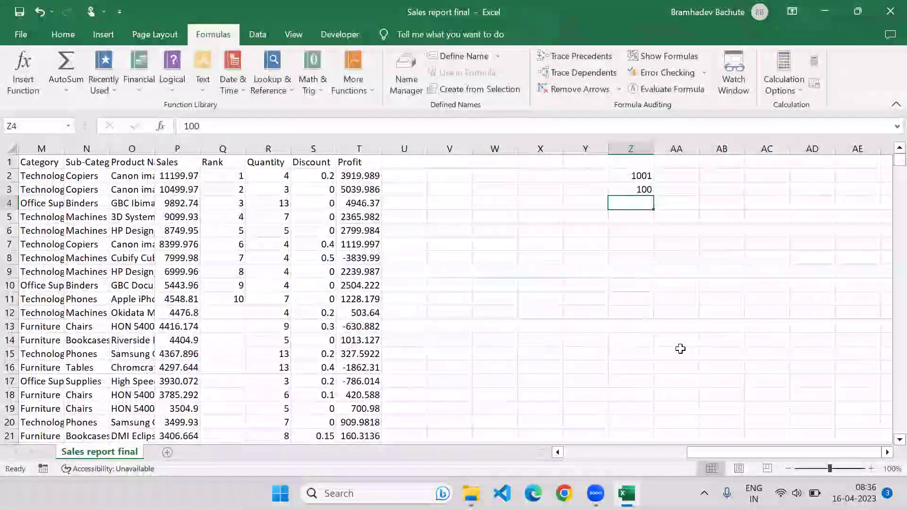
text(5)
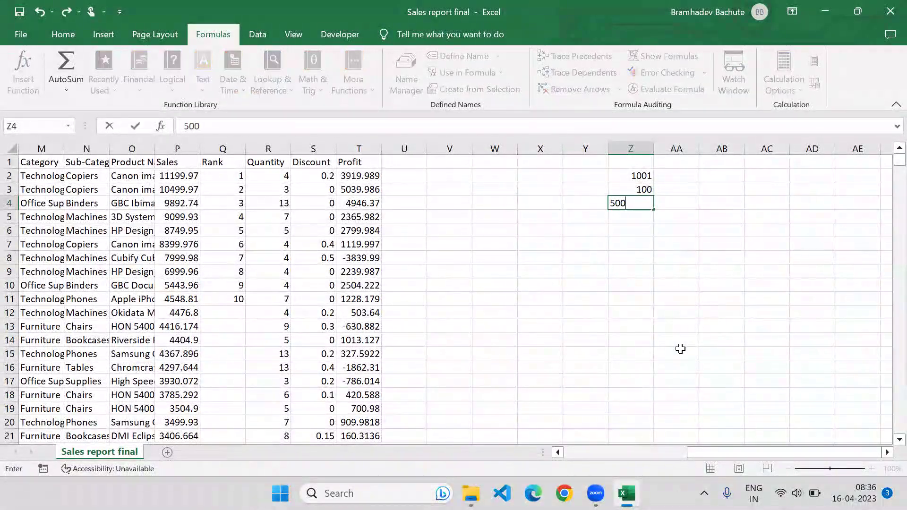
text(00)
key(Return)
key(Up)
key(Up)
key(Up)
key(Right)
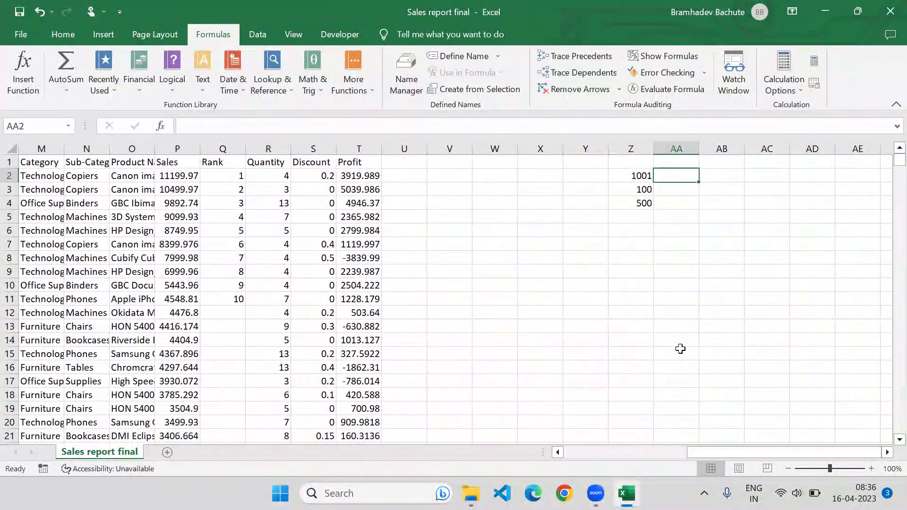
Begin an IF formula in AA2, then cancel it.
text(=)
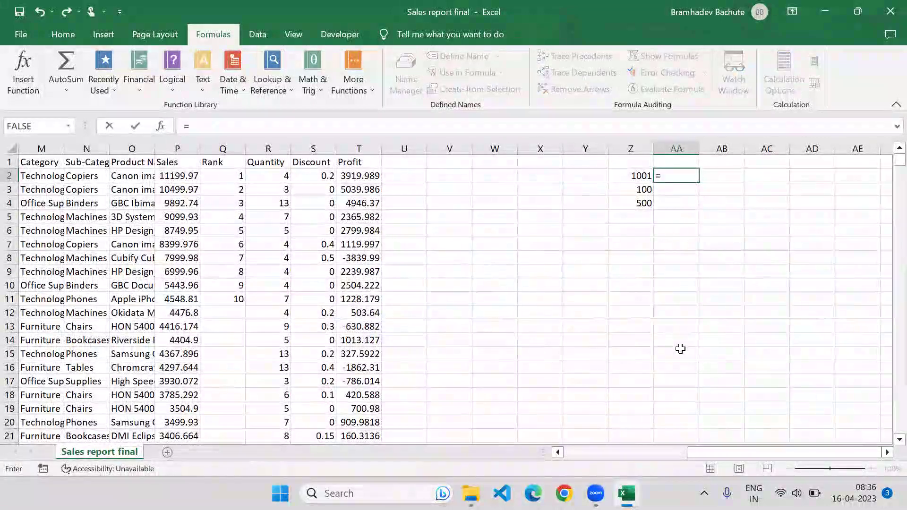
text(if)
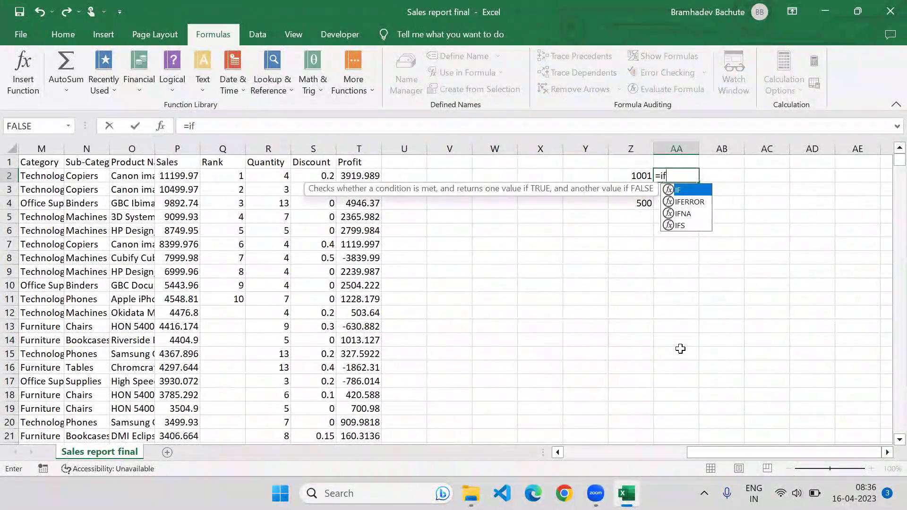
key(Tab)
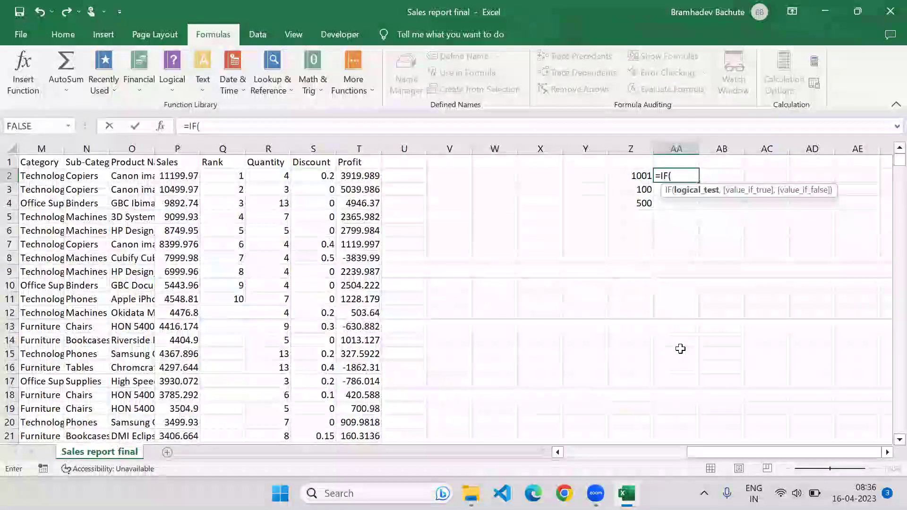
key(Escape)
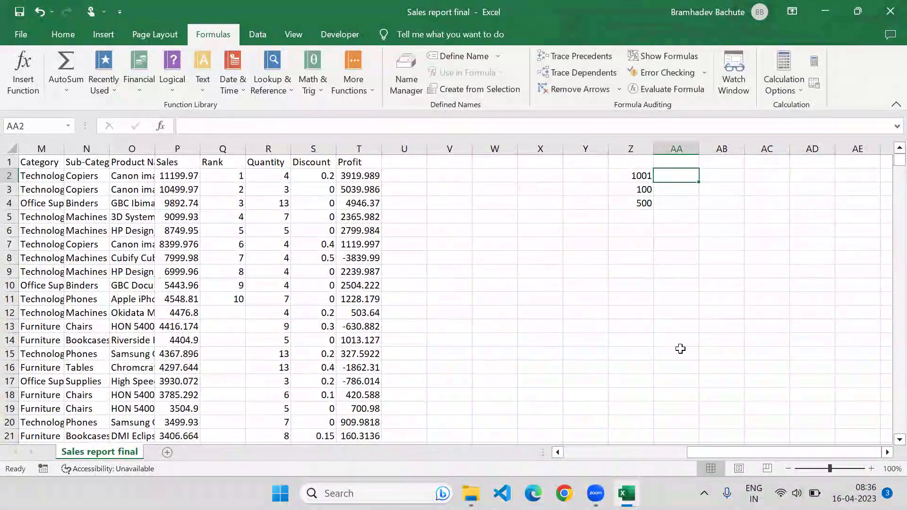
Enter the operators =, > and < into AC2:AC4.
key(Right)
key(Right)
text(=)
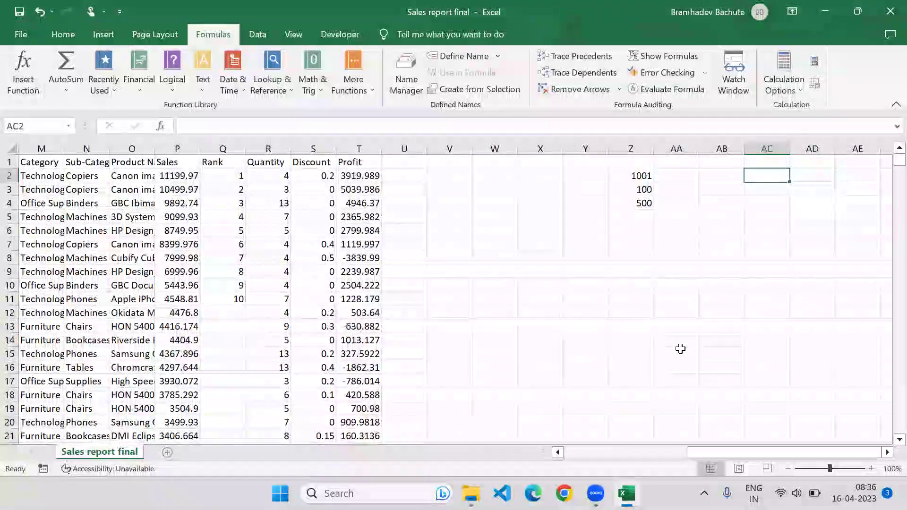
key(Return)
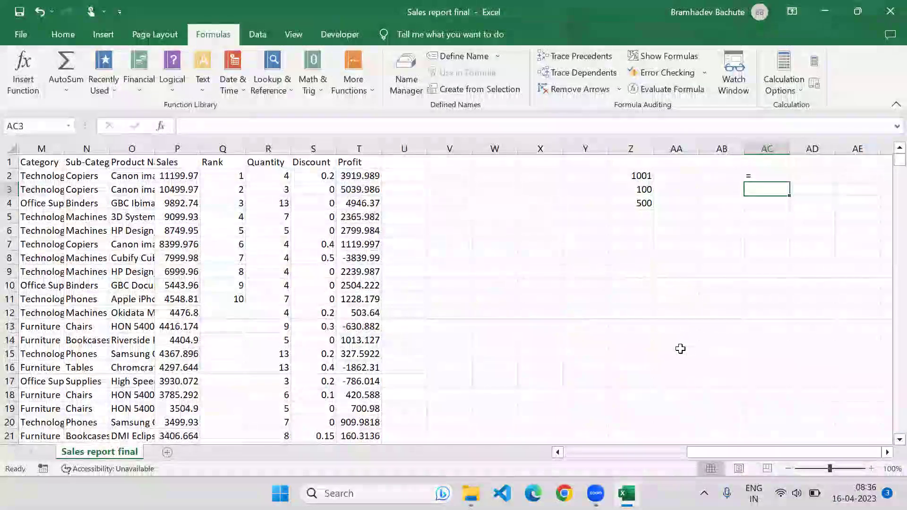
text(>)
key(Return)
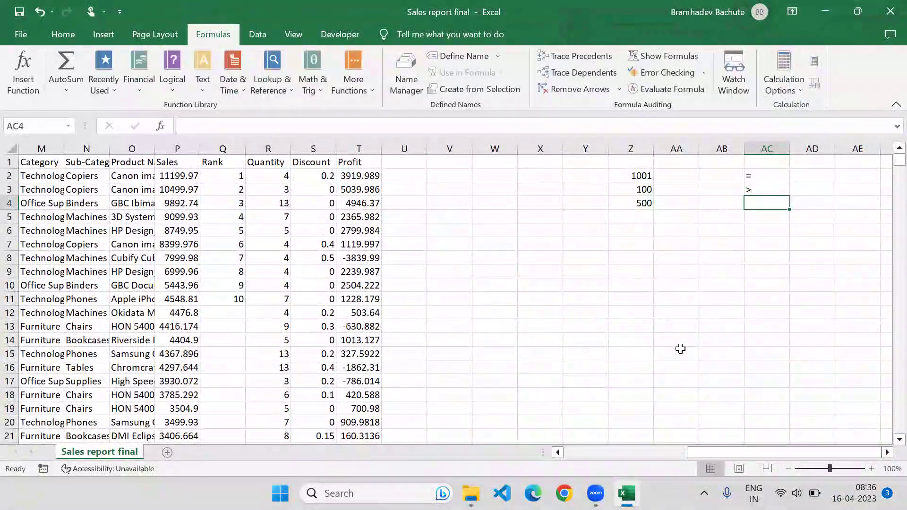
text(<)
key(Return)
Enter >=, <= and <> into AC5:AC7, then move back toward column AA.
text(>=)
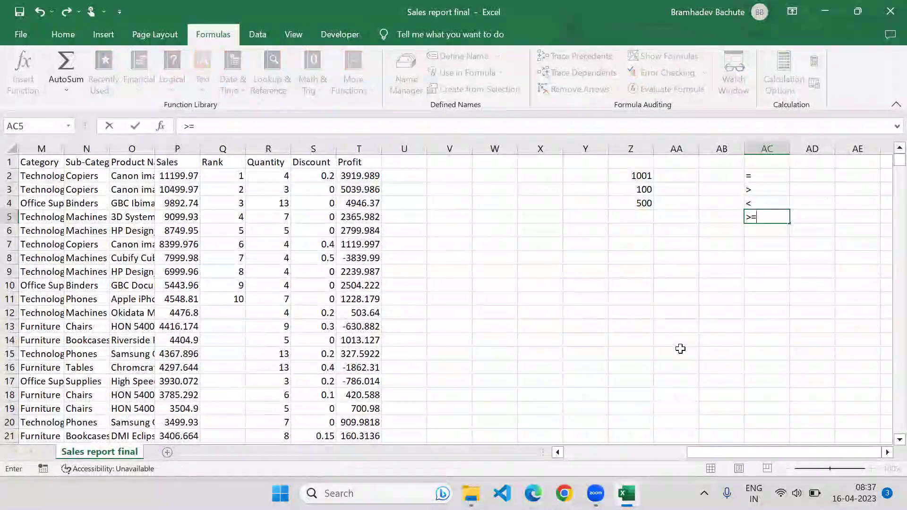
key(Return)
text(<=)
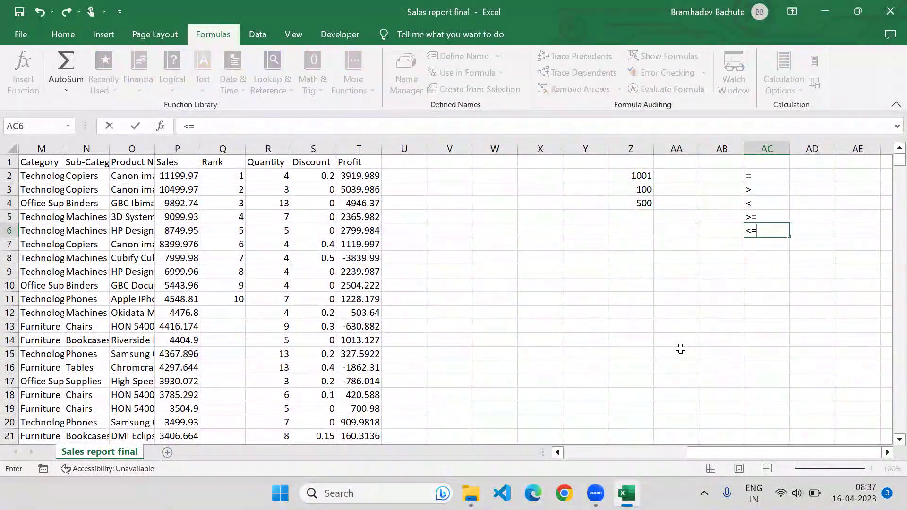
key(Return)
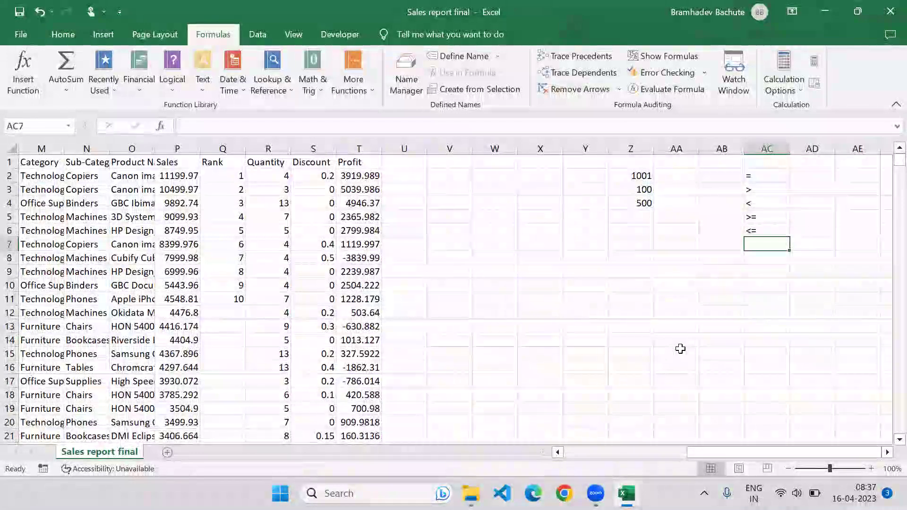
text(<>)
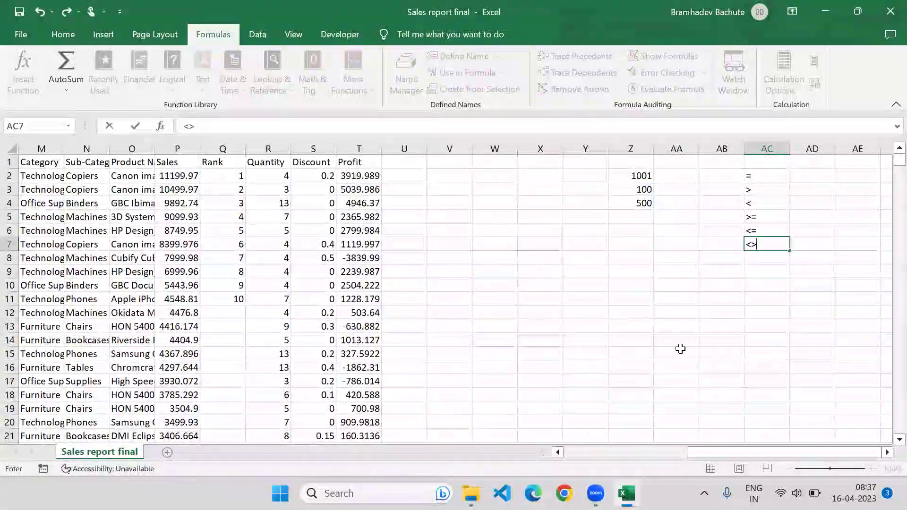
key(Return)
key(Up)
key(shift+Up)
key(shift+Up)
key(shift+Up)
key(shift+Up)
key(shift+Up)
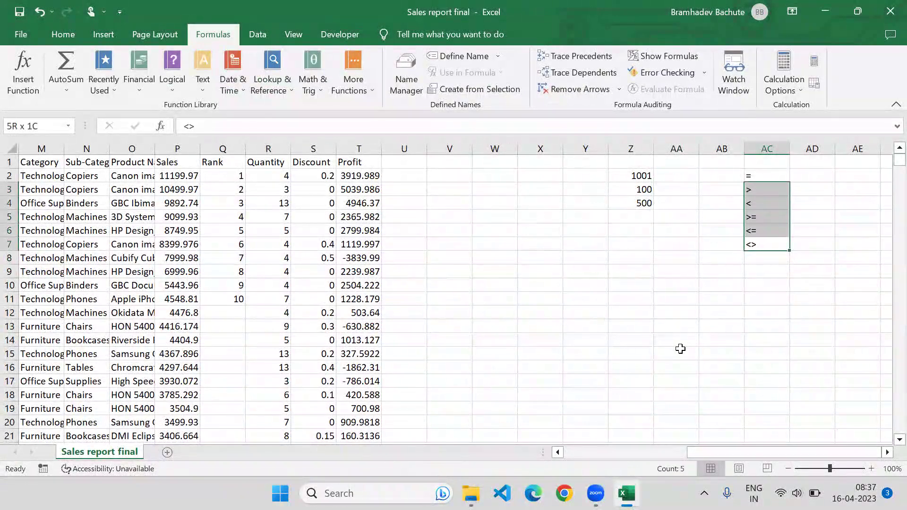
key(Left)
key(Left)
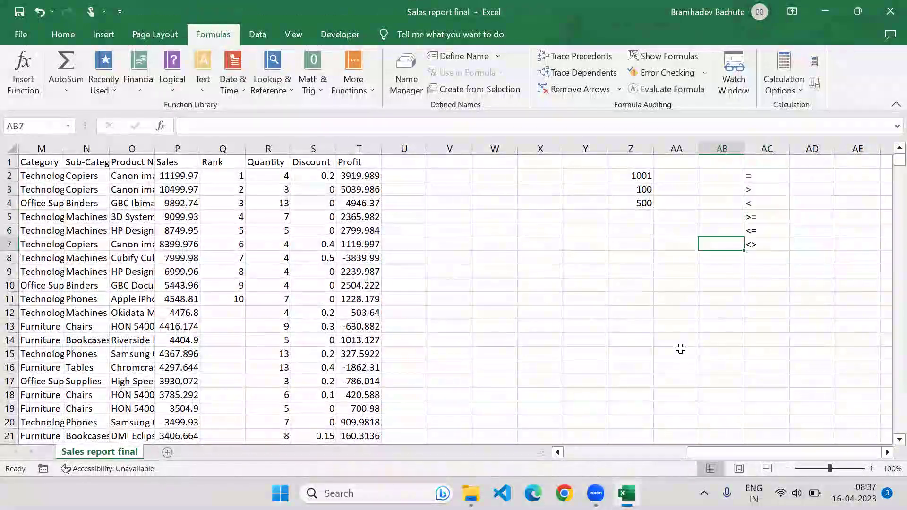
key(Up)
key(Up)
key(Up)
key(Up)
key(Up)
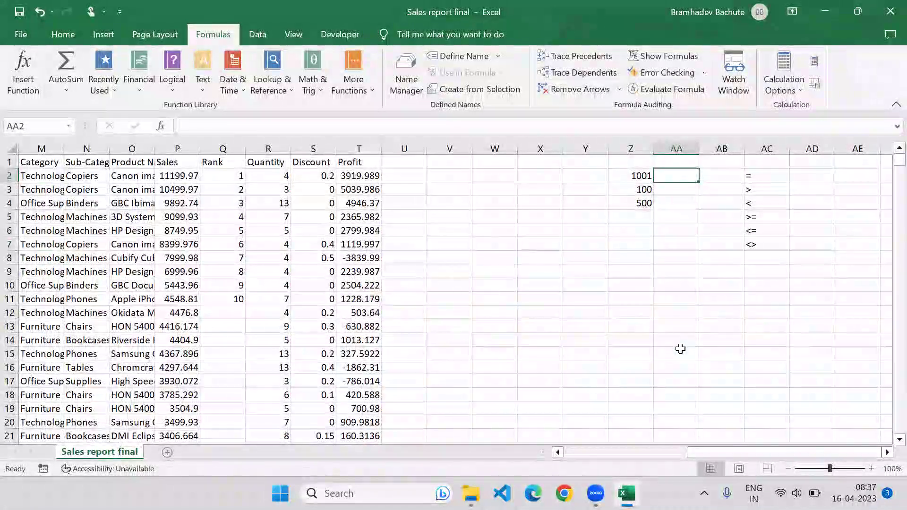
text(=IF()
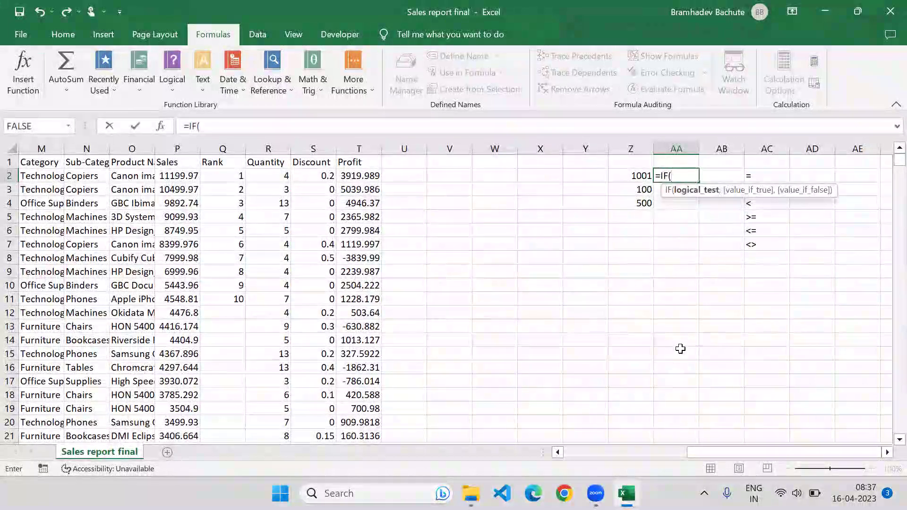
key(Left)
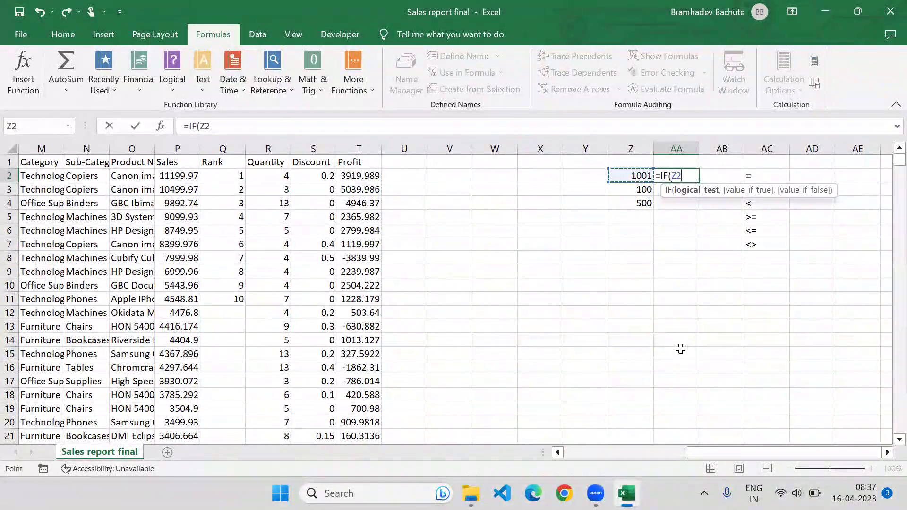
text(>5000)
key(BackSpace)
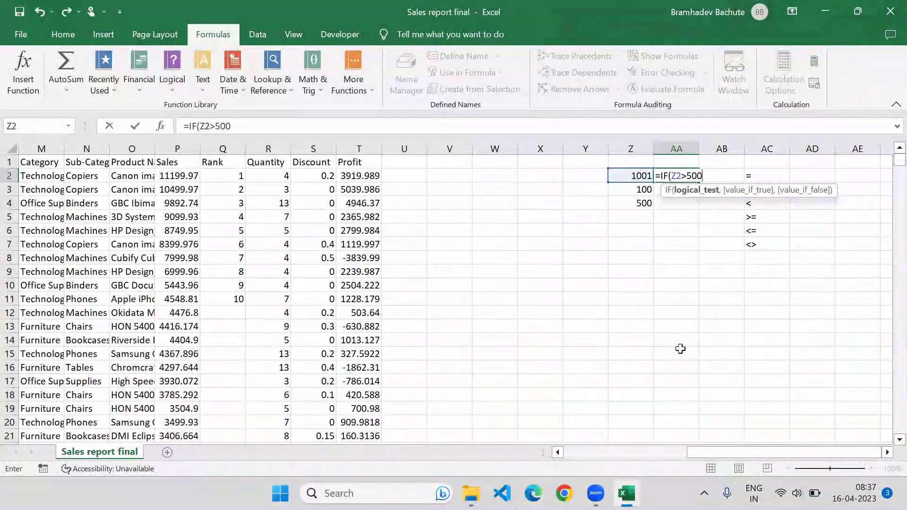
key(Escape)
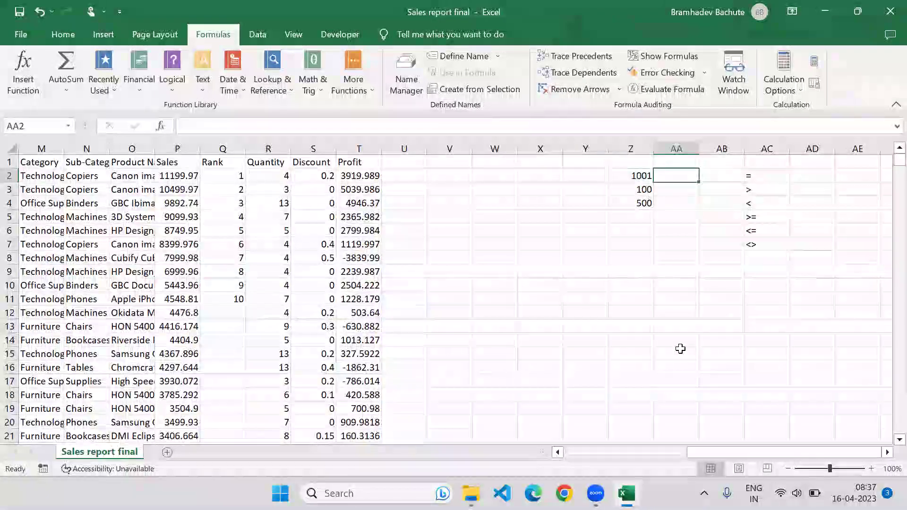
Enter =Z2>500 in AB2 and fill it down through AB4.
key(Right)
text(=)
key(Left)
key(Left)
text(>500)
key(Return)
key(Up)
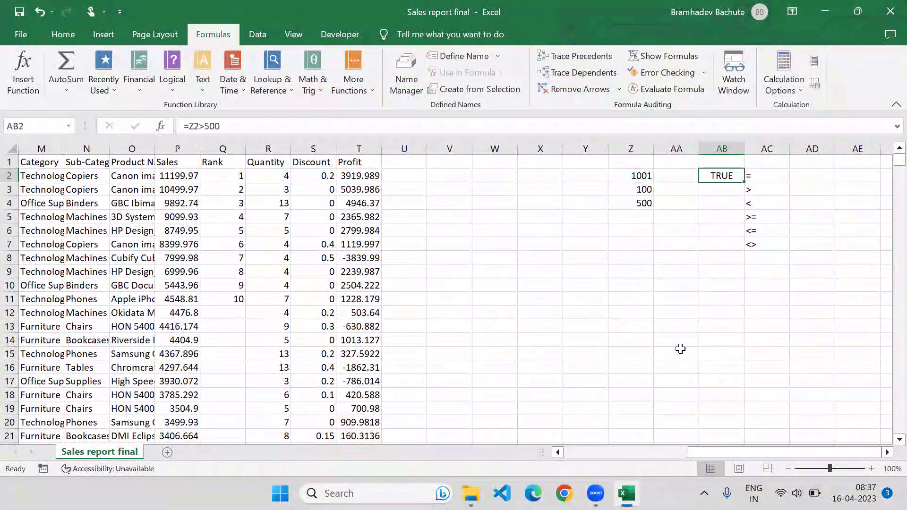
key(shift+Down)
key(shift+Down)
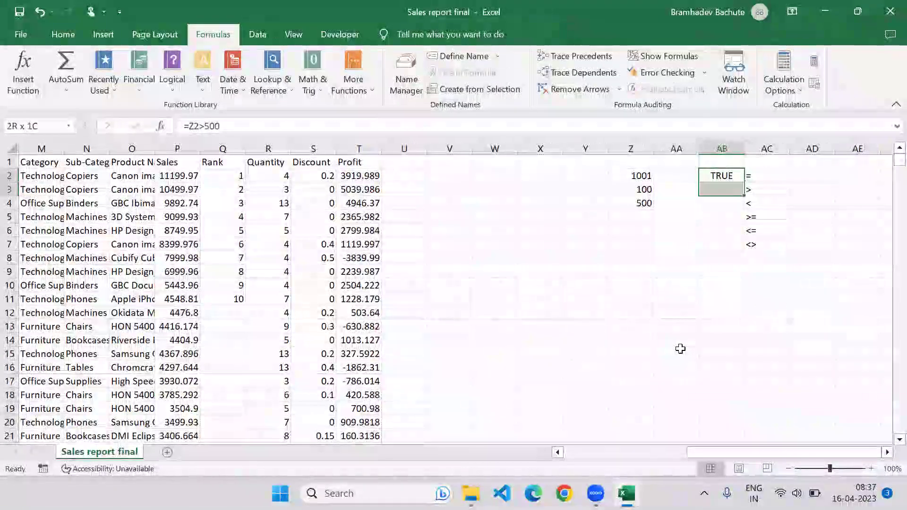
key(ctrl+d)
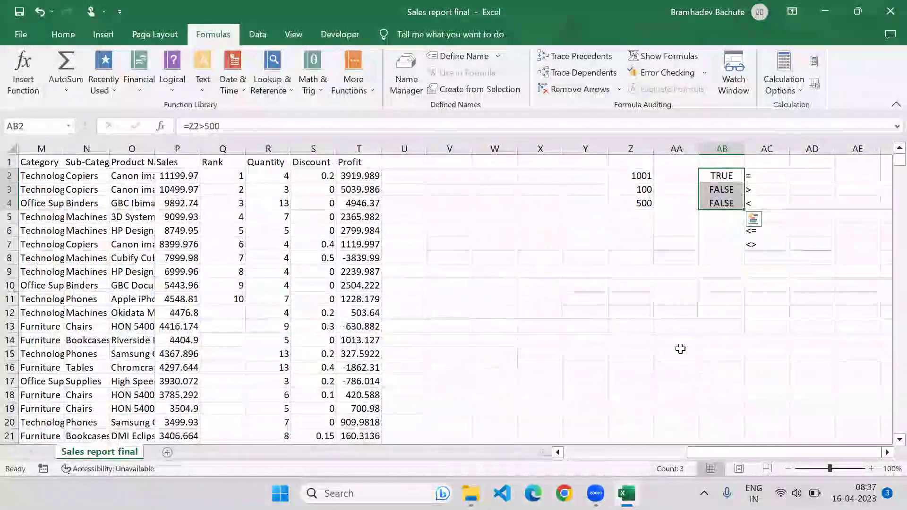
Review the TRUE/FALSE comparison results in AB2:AB4, then begin editing AA2.
key(Up)
key(Down)
key(Down)
key(Down)
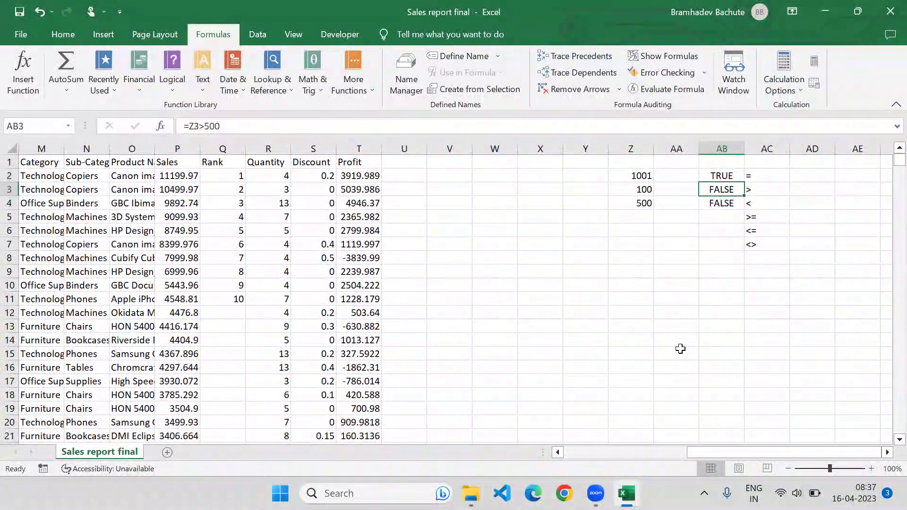
key(Up)
key(Up)
key(Down)
key(Down)
key(Up)
key(Up)
key(Left)
key(Right)
key(Down)
key(Down)
key(Up)
key(Up)
key(Left)
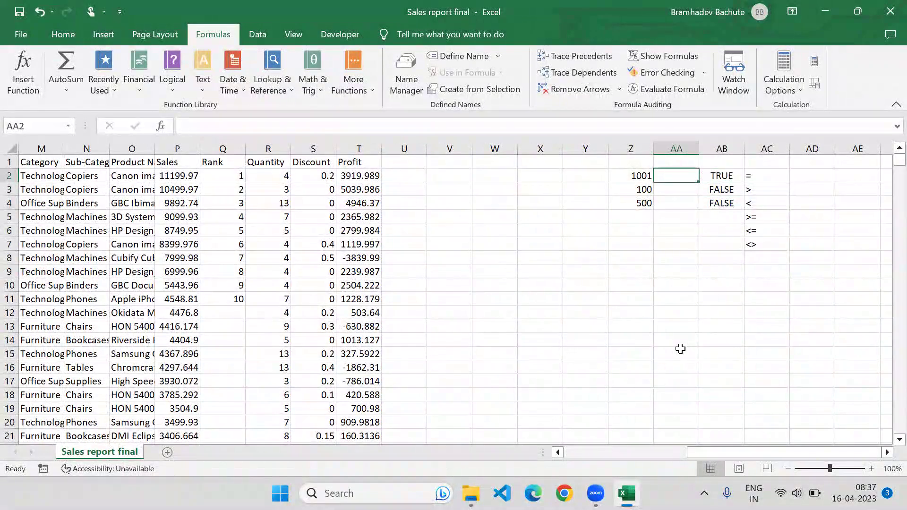
key(F2)
Enter =IF(Z2>500,"Consider","Ignore") in AA2.
text(=IF()
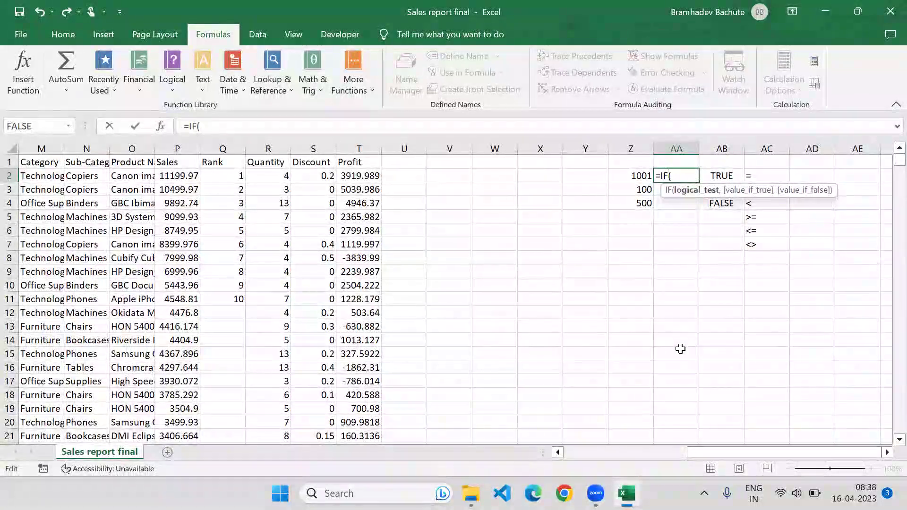
click(646, 172)
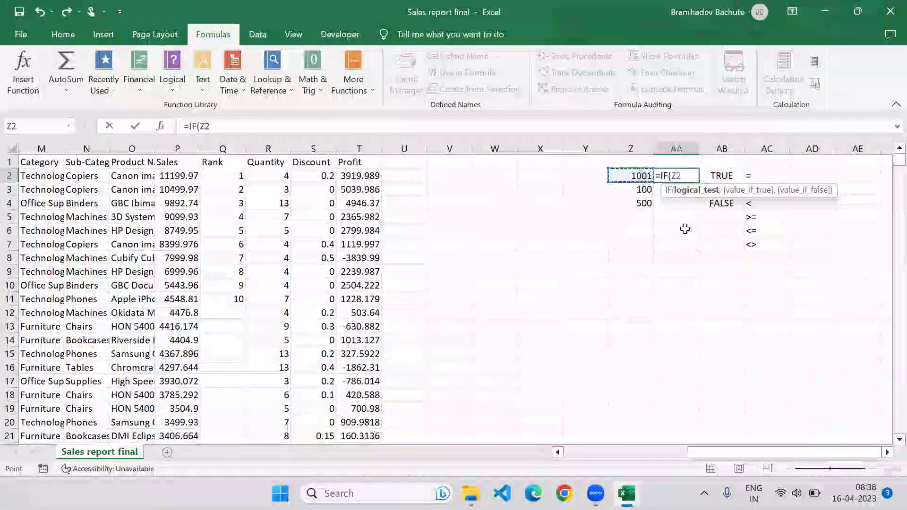
text(>)
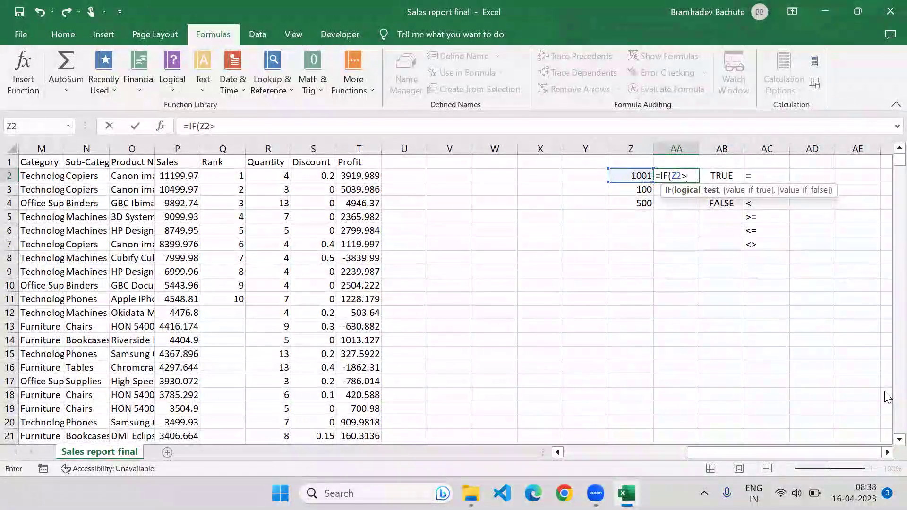
text(500,)
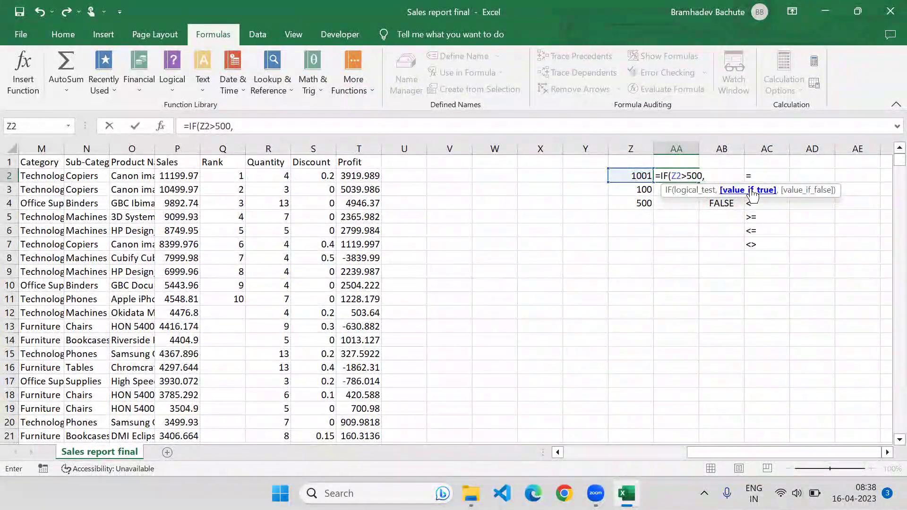
text("")
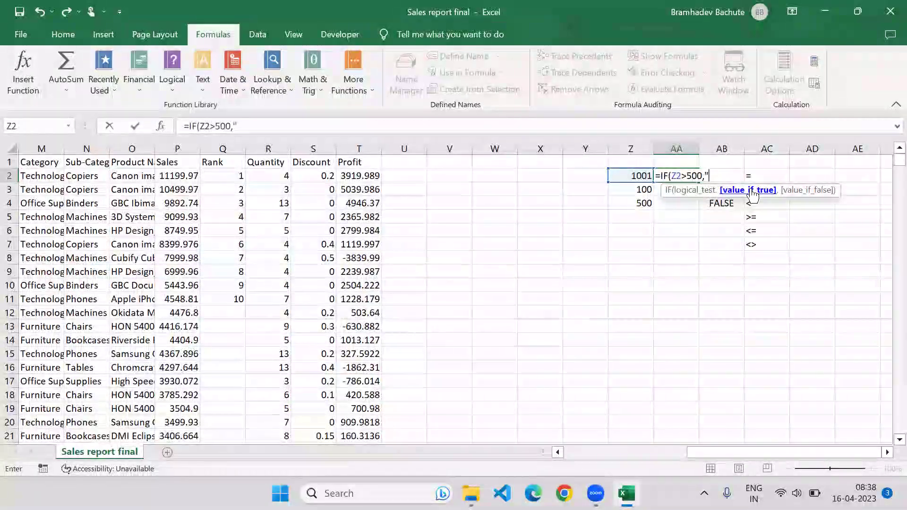
text(,""))
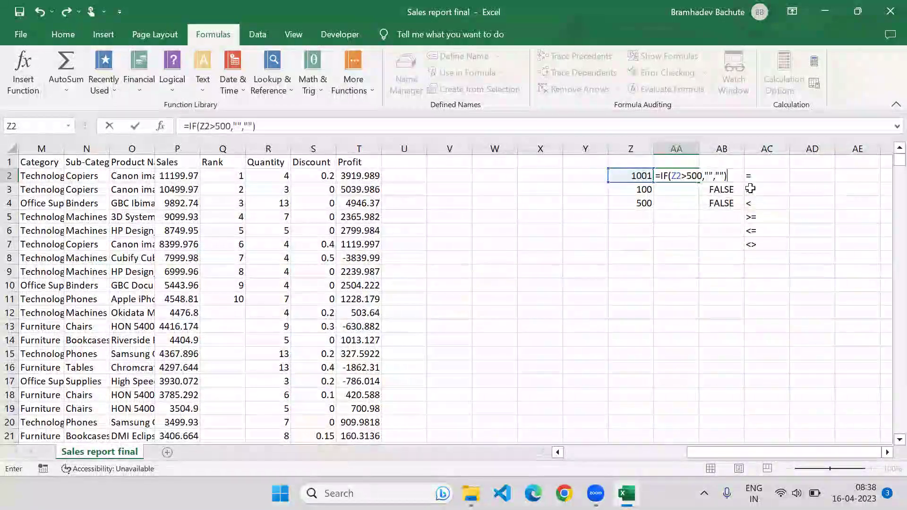
click(708, 176)
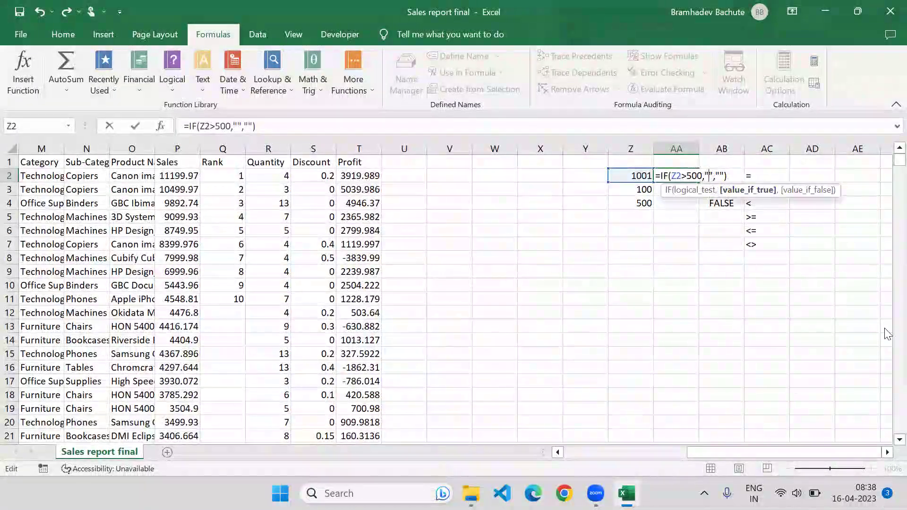
text(CO)
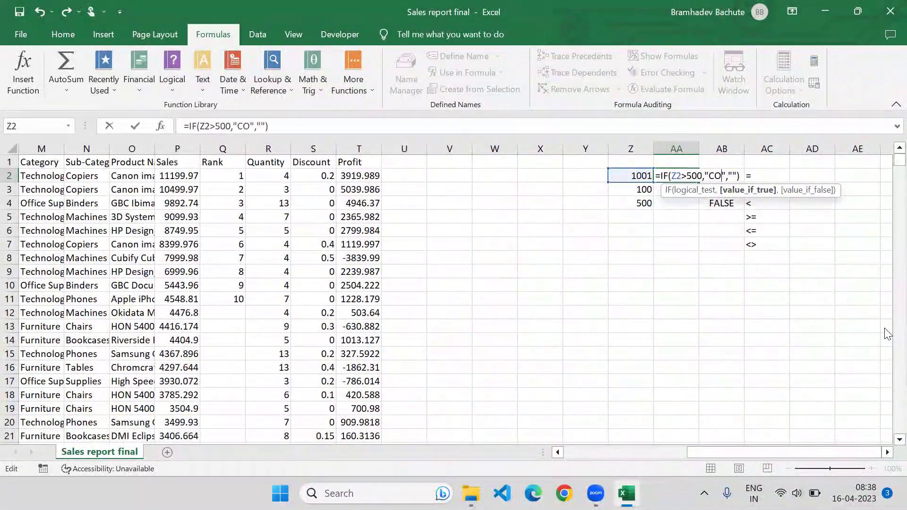
key(BackSpace)
text(onsider)
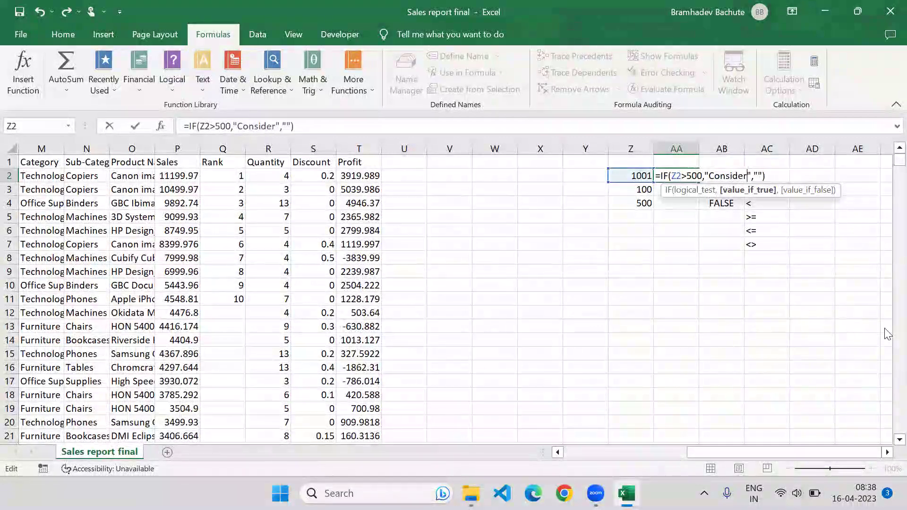
click(758, 181)
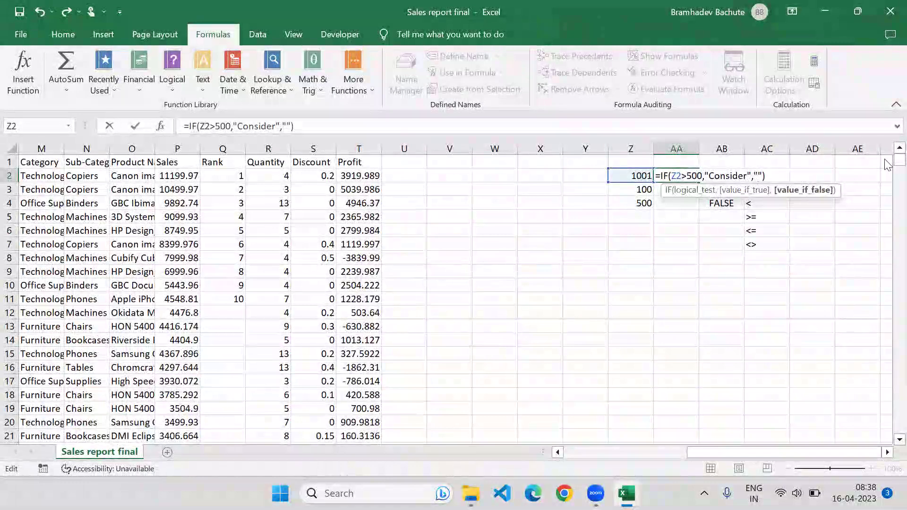
text(Ignore)
key(Return)
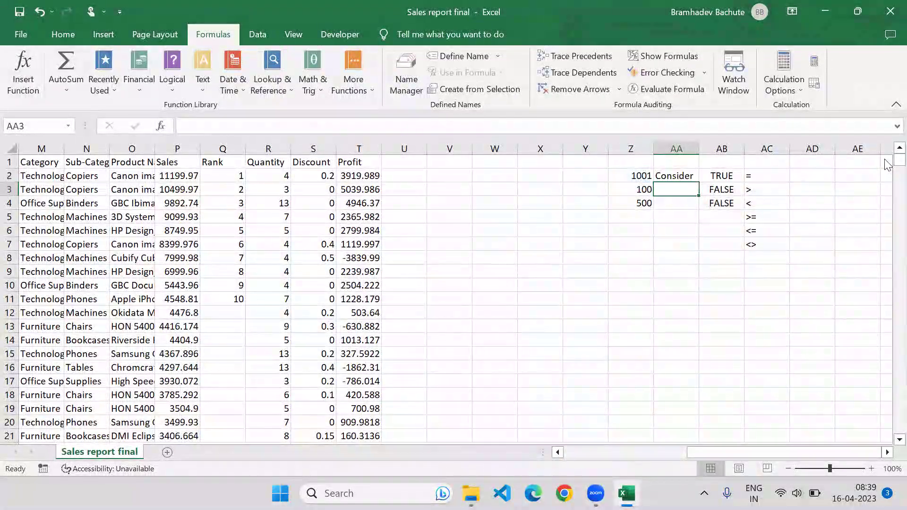
Copy the AA2 IF formula down into AA3.
key(Up)
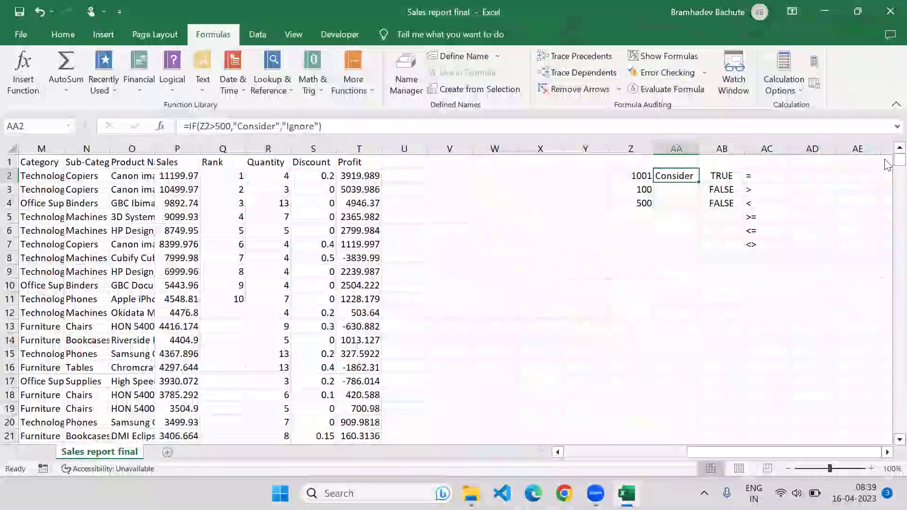
key(Right)
key(Down)
key(Down)
key(Left)
key(Up)
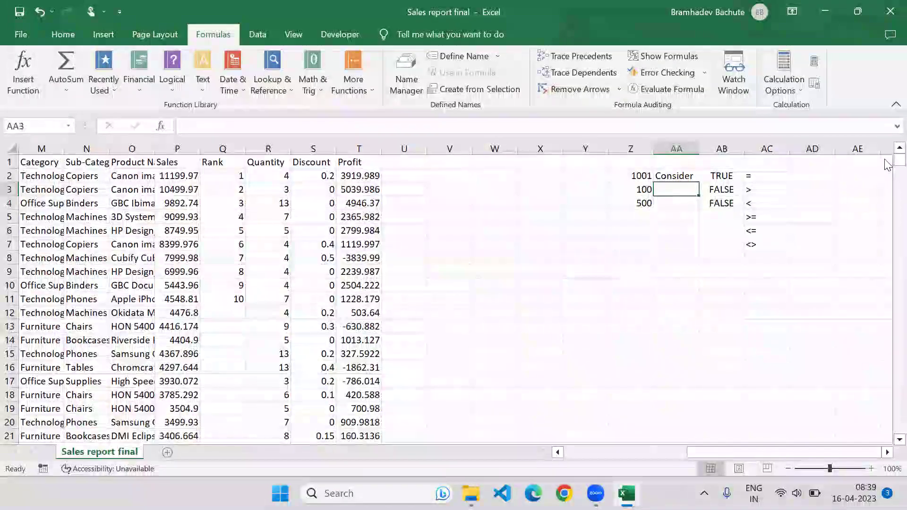
key(ctrl+d)
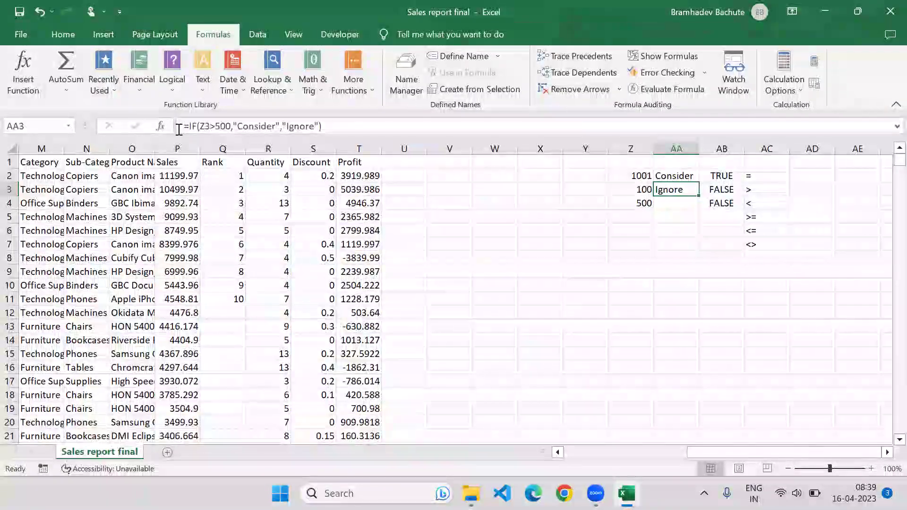
Inspect the AA3 formula, highlighting its >500 condition and Consider result.
click(283, 124)
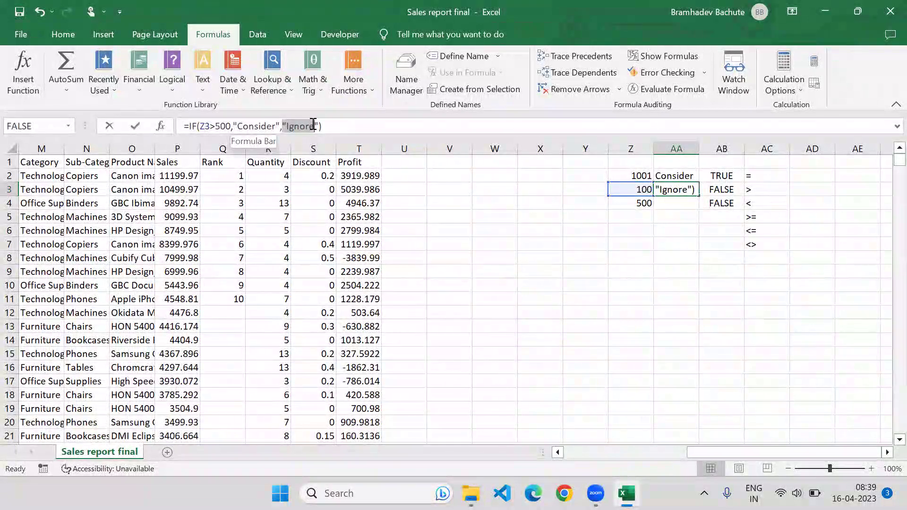
click(330, 128)
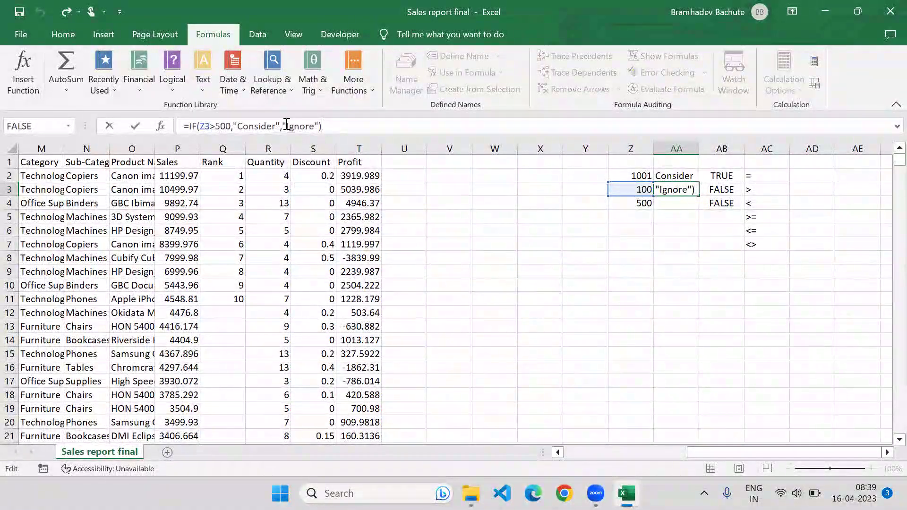
click(226, 125)
drag(226, 125, 200, 126)
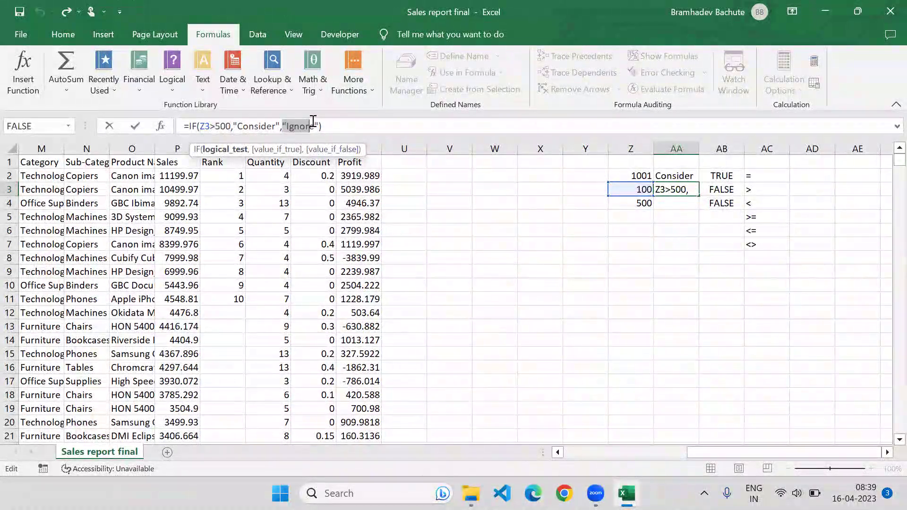
drag(233, 125, 281, 126)
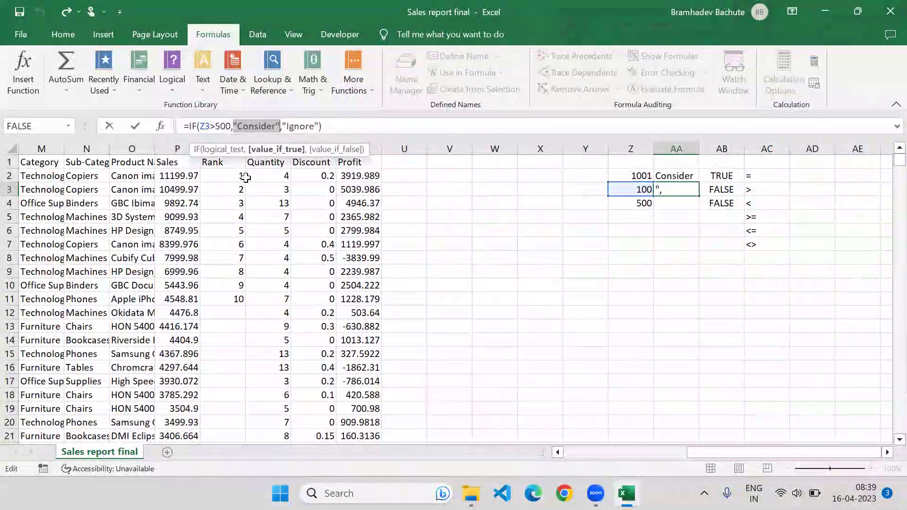
Commit the AA3 formula, copy it into AA4, and review the AA2 formula.
key(ctrl+Return)
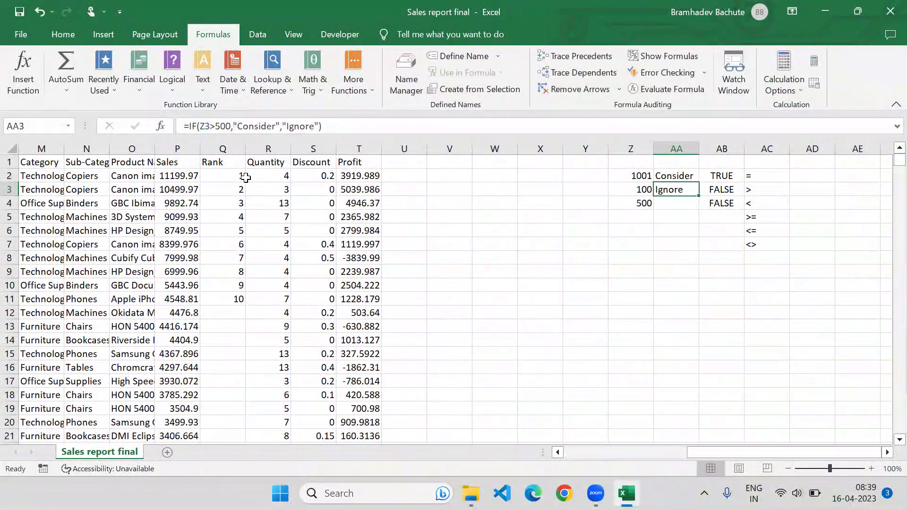
key(Down)
key(ctrl+d)
key(Up)
key(Up)
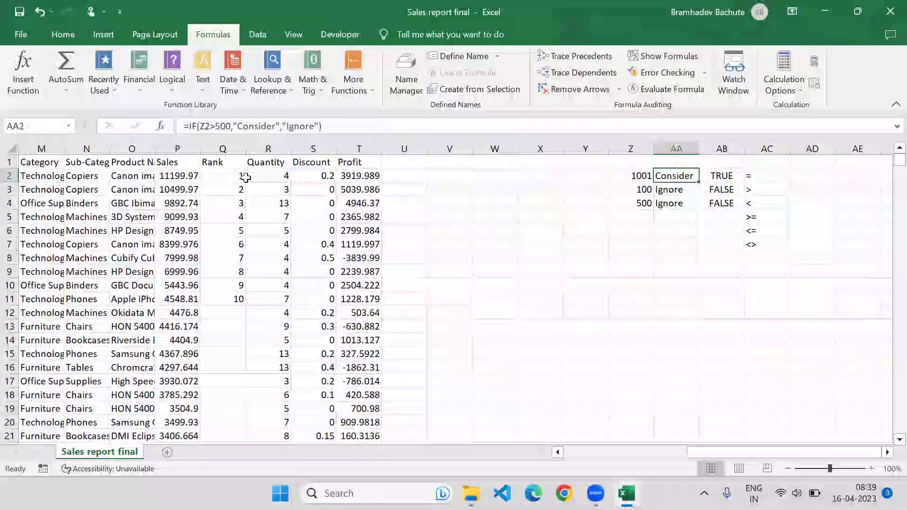
drag(385, 126, 183, 126)
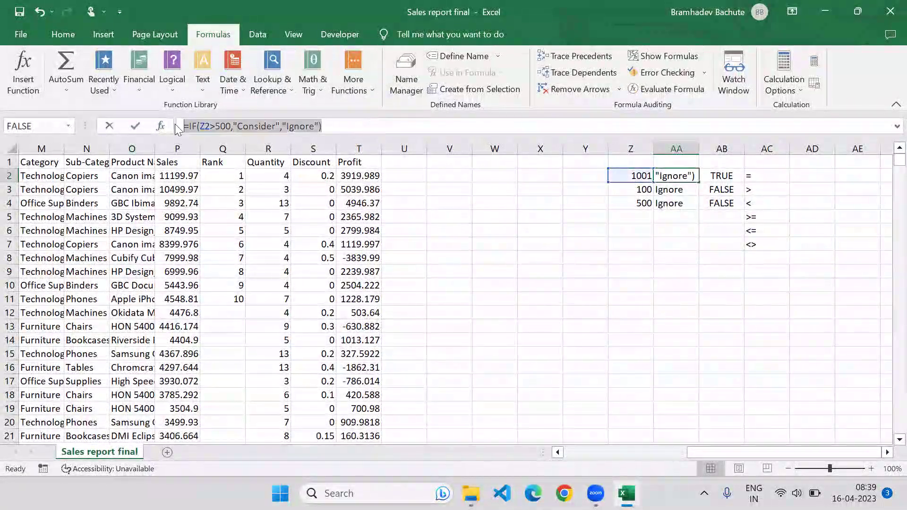
key(Escape)
Add the header 'Consider/Ignore' in U1.
click(406, 166)
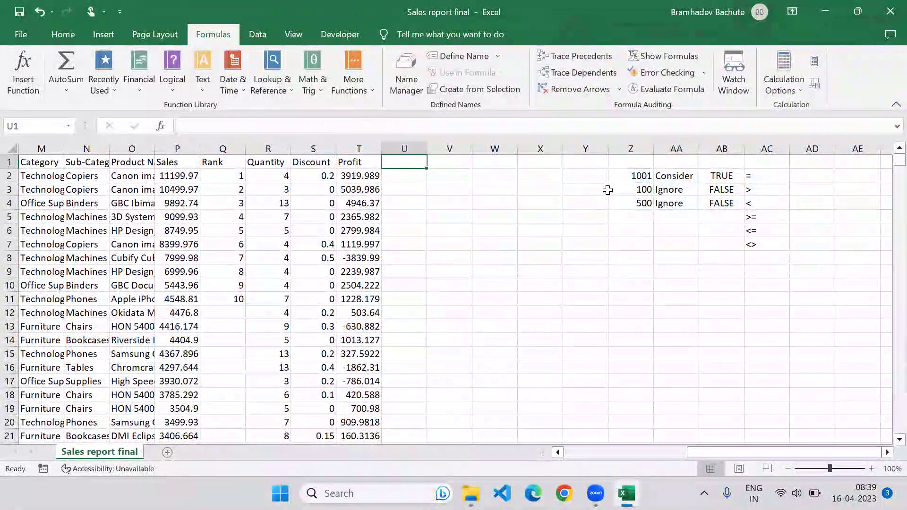
text(COnsi)
key(BackSpace)
key(BackSpace)
key(BackSpace)
key(BackSpace)
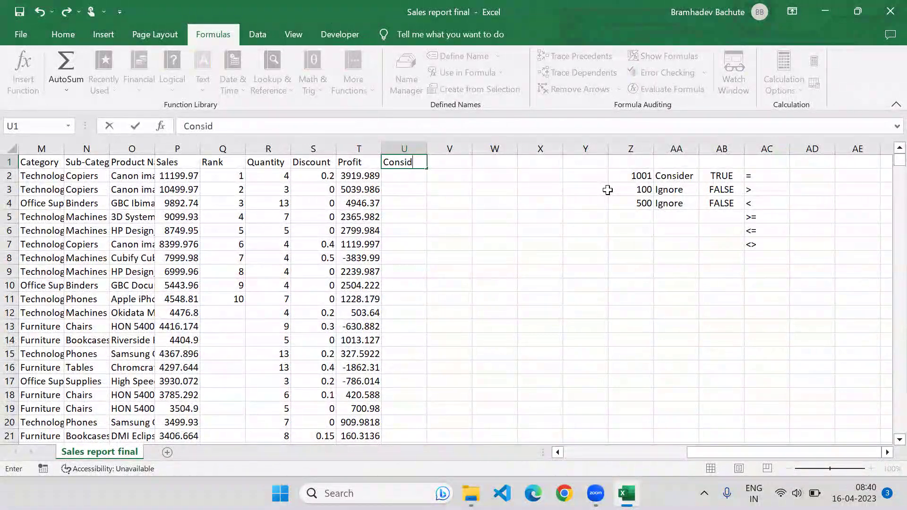
text(onsider/)
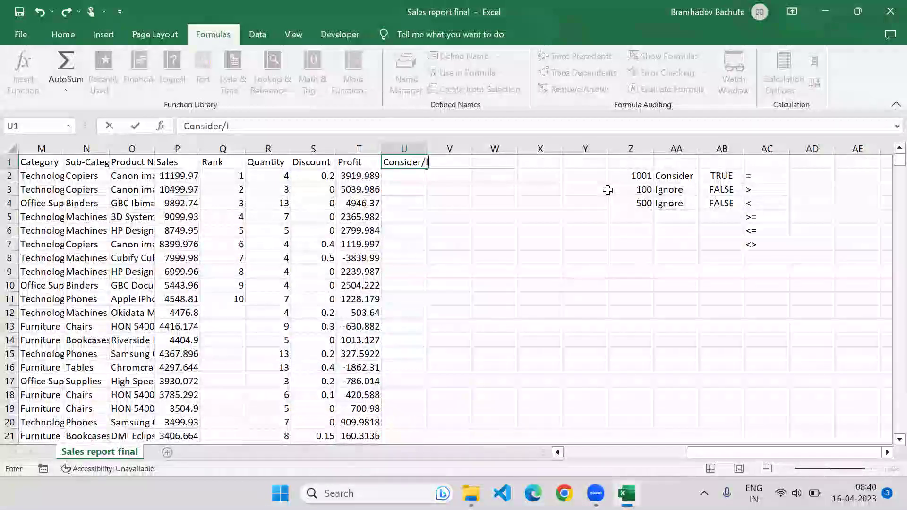
text(Ignore)
key(Return)
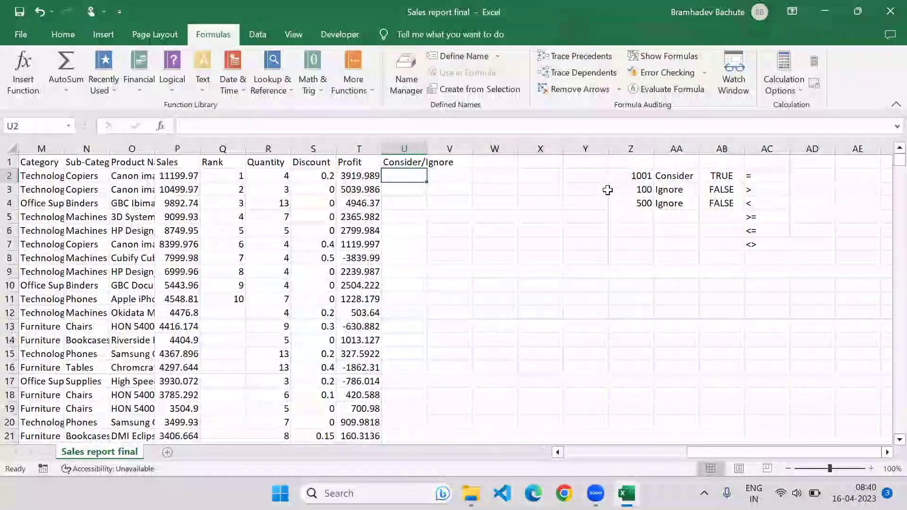
Delete the Rank column and begin an IF formula in T2.
click(217, 149)
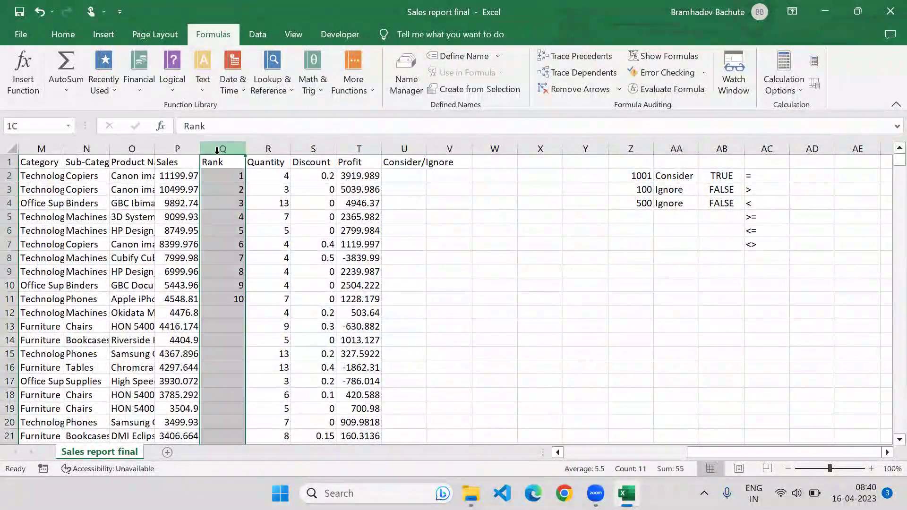
key(ctrl+minus)
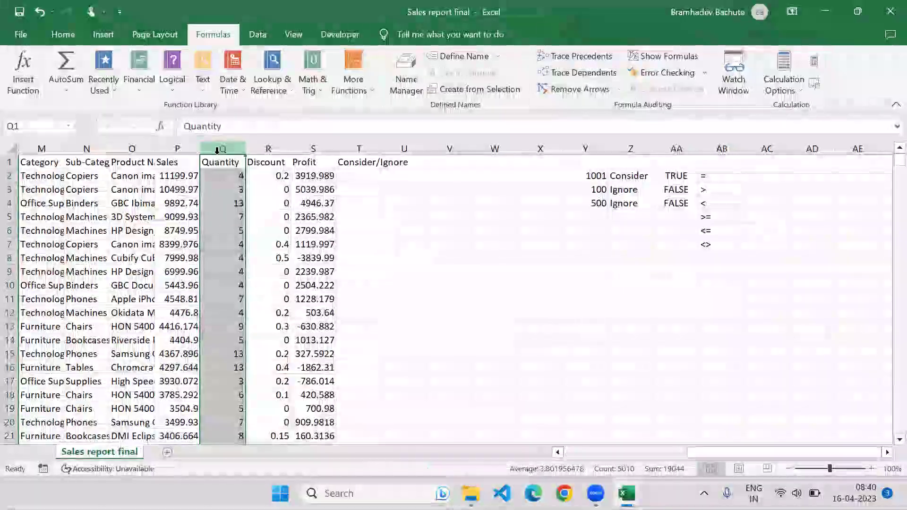
click(366, 176)
text(=)
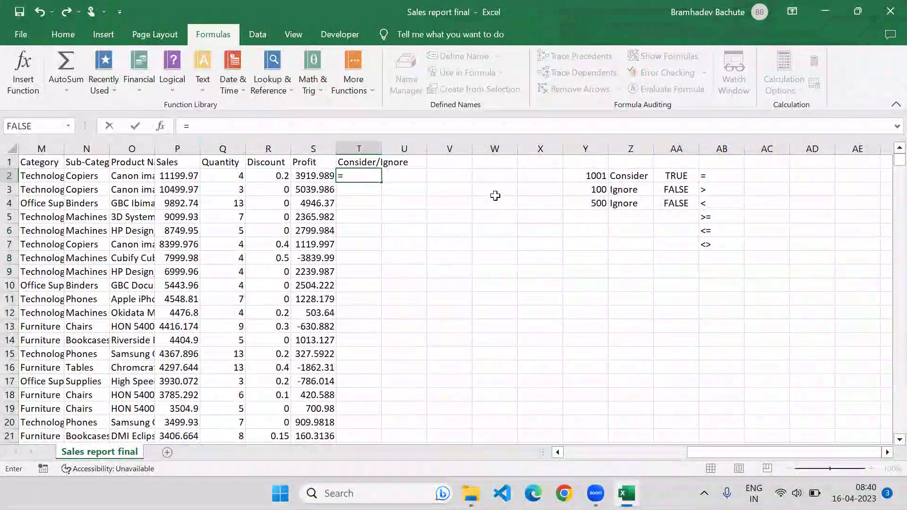
text(IF()
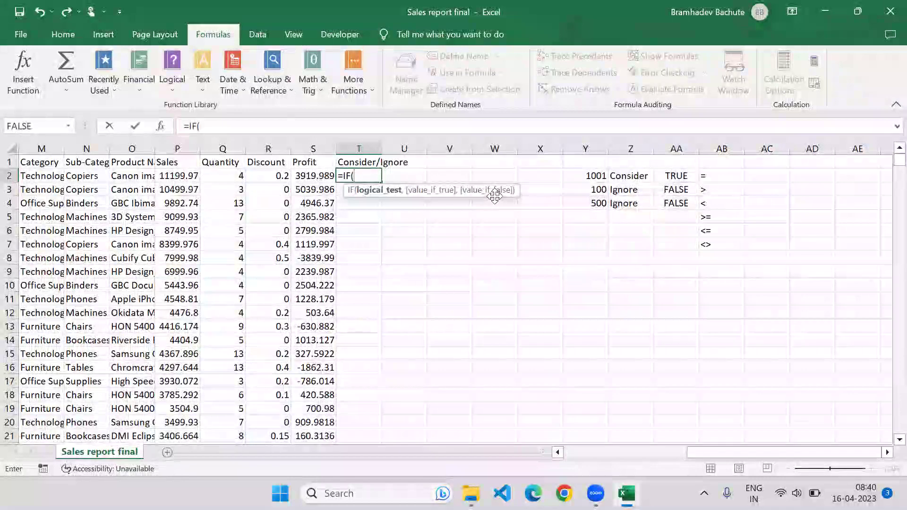
Complete =IF(P2>5000,"Consider","Ignore") in T2.
key(Left)
key(Left)
key(Left)
key(Left)
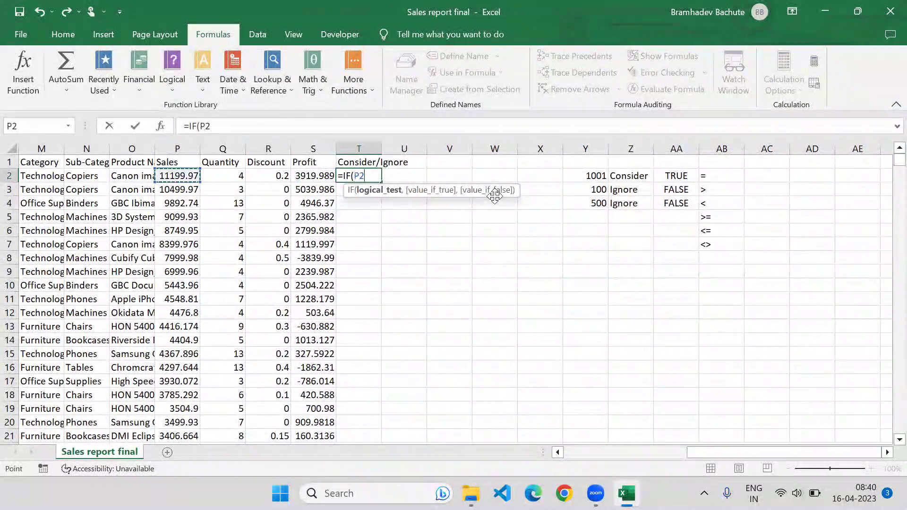
text(>5000)
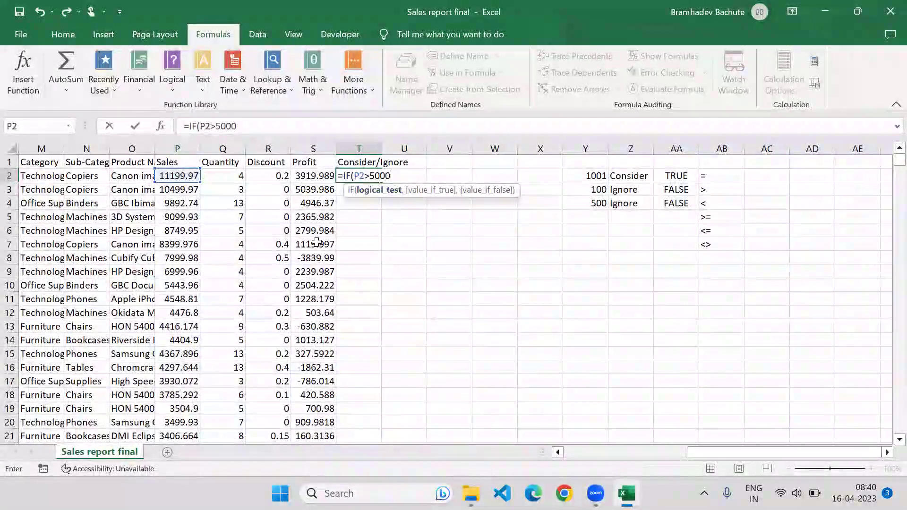
text(,)
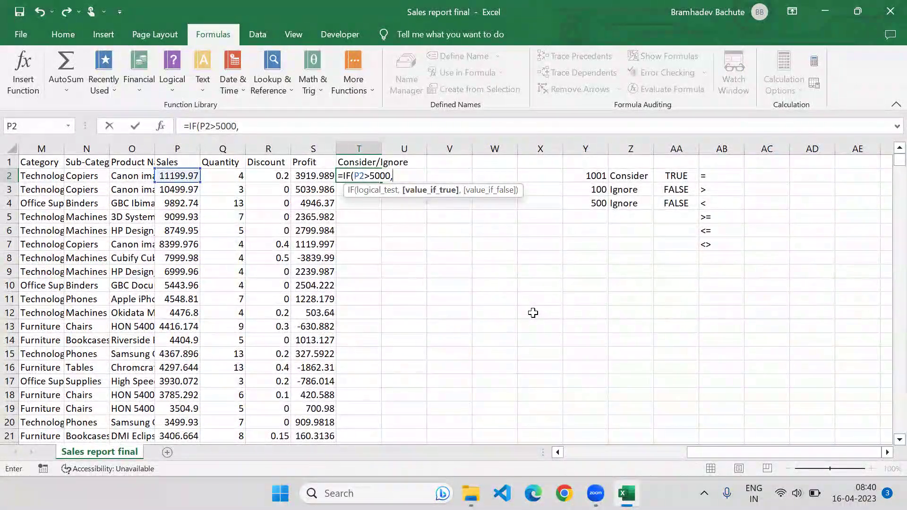
text(")
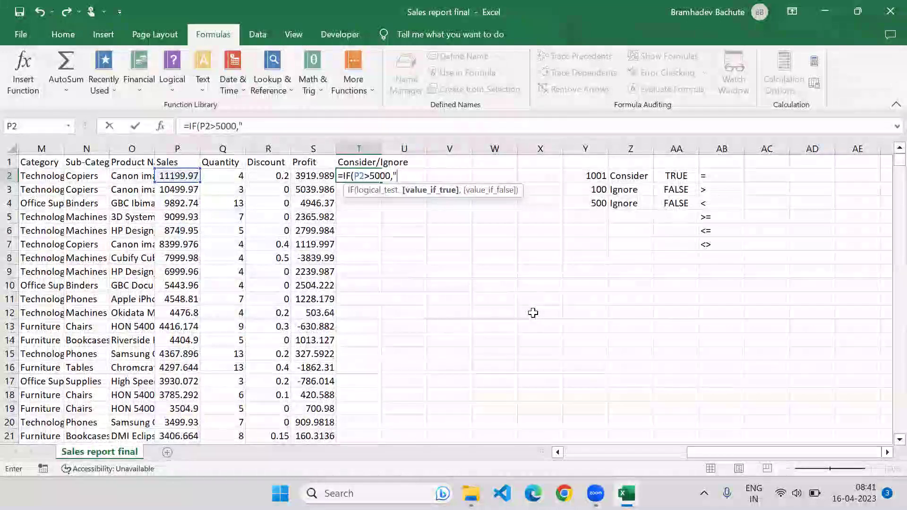
text(Considd)
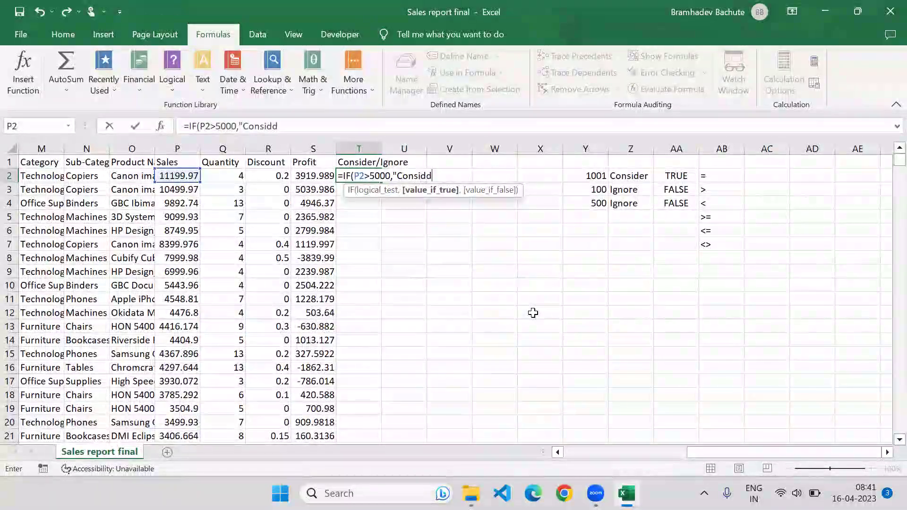
key(BackSpace)
text(er",")
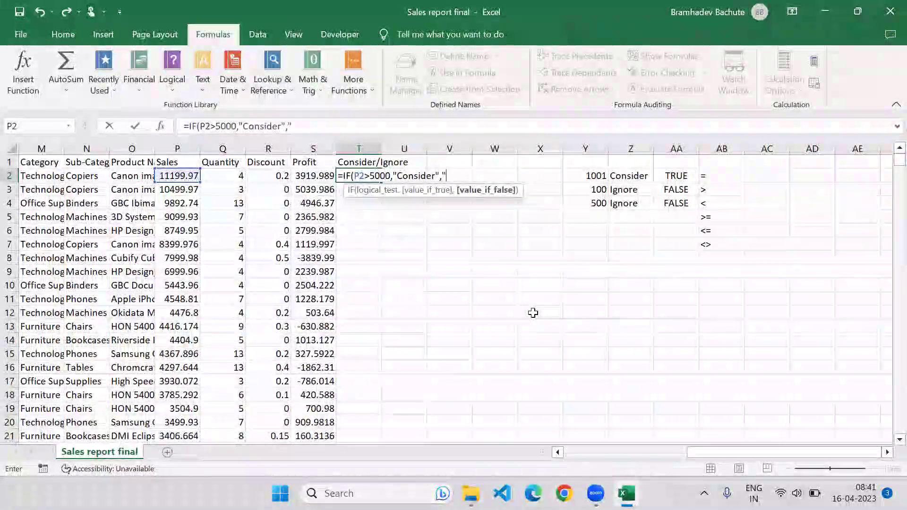
text(Ignore"))
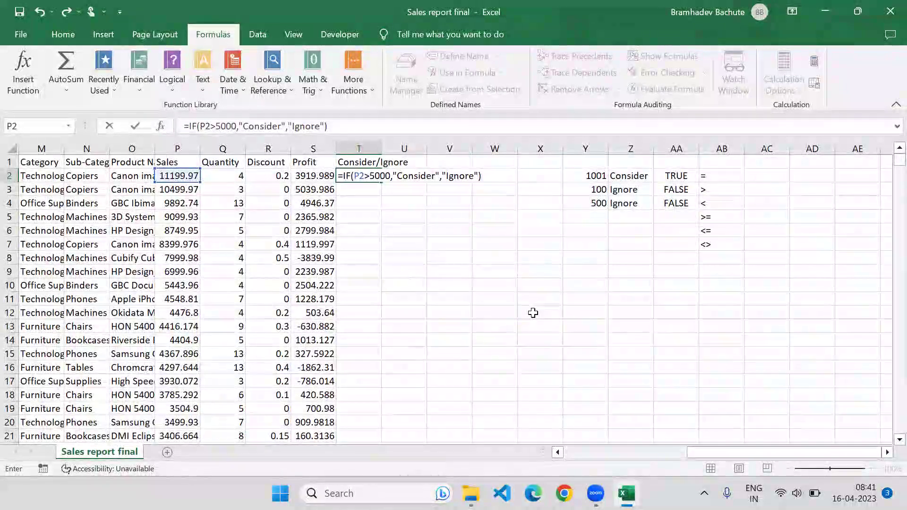
key(Return)
Fill the T2 IF formula down through T5010.
key(Up)
key(Left)
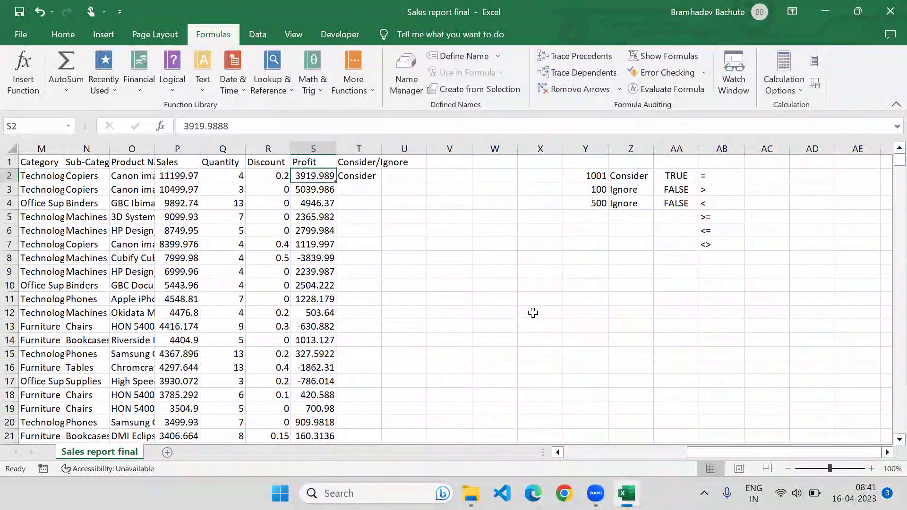
key(ctrl+Down)
key(Right)
key(ctrl+shift+Up)
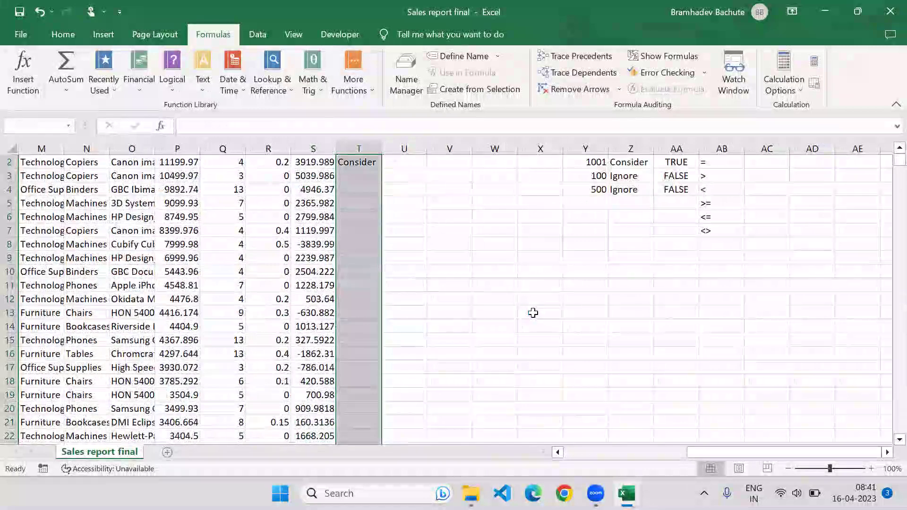
key(ctrl+d)
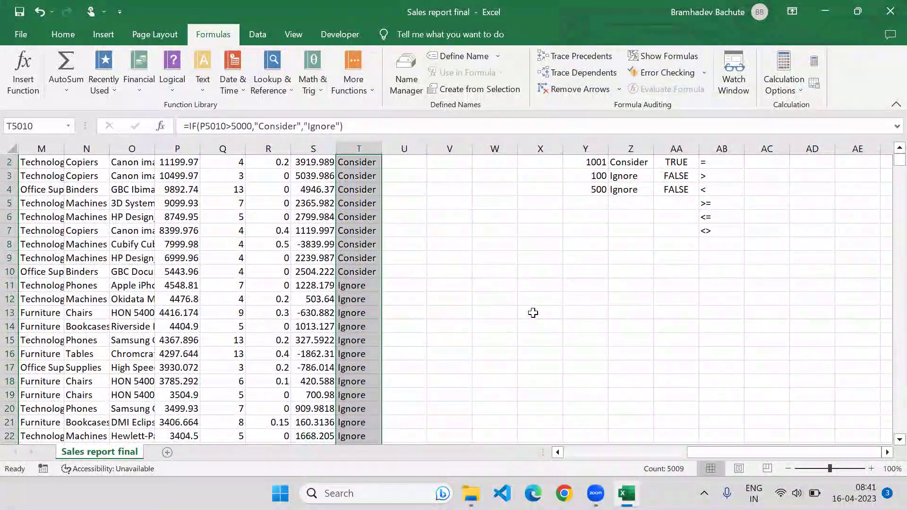
Check column T results: Consider for rows 2–10, Ignore from row 11.
key(Down)
key(Up)
key(Up)
key(ctrl+Up)
key(Down)
key(Down)
key(Down)
key(Down)
key(Down)
key(Down)
key(Down)
key(Down)
key(Down)
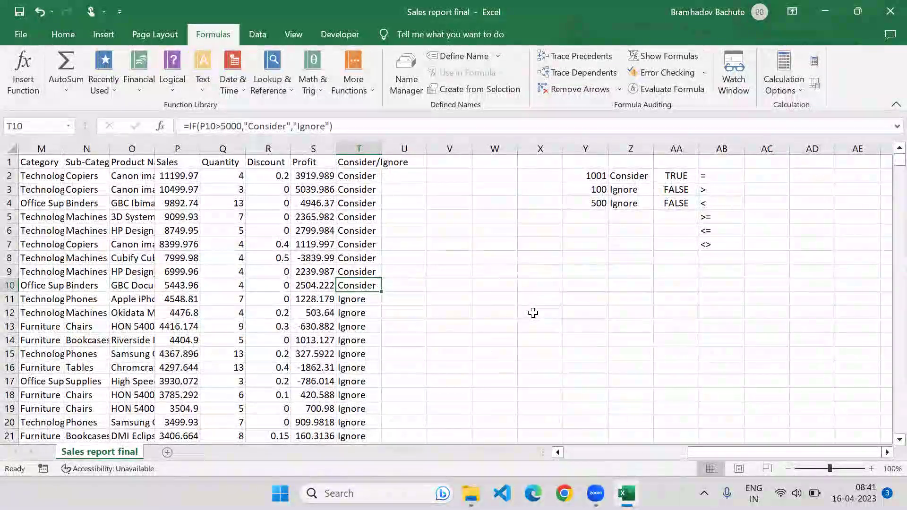
key(Down)
key(Down)
key(Down)
key(Down)
key(Down)
key(Down)
key(Down)
key(Down)
key(Down)
key(Down)
key(Down)
key(Down)
key(Down)
key(Down)
key(Down)
key(Down)
key(Down)
key(Down)
key(Down)
key(Down)
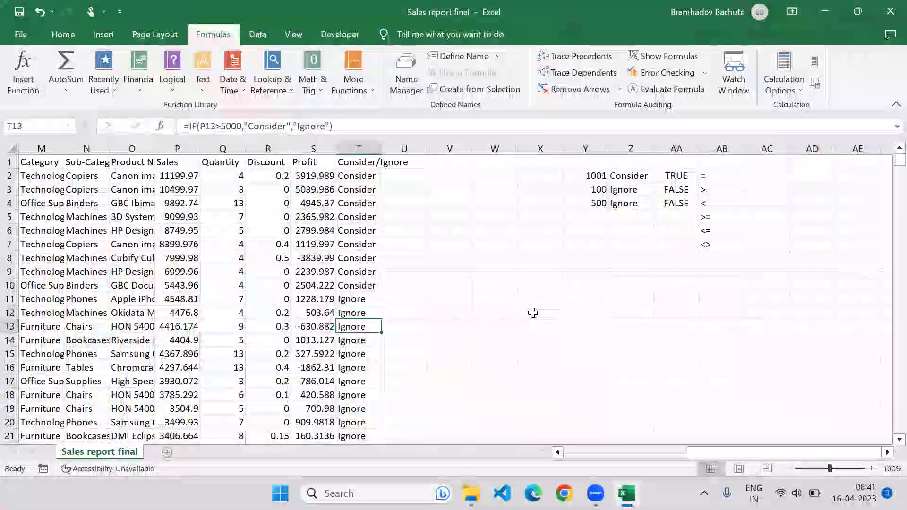
key(Up)
key(Up)
key(Up)
key(Up)
key(ctrl+Up)
key(Down)
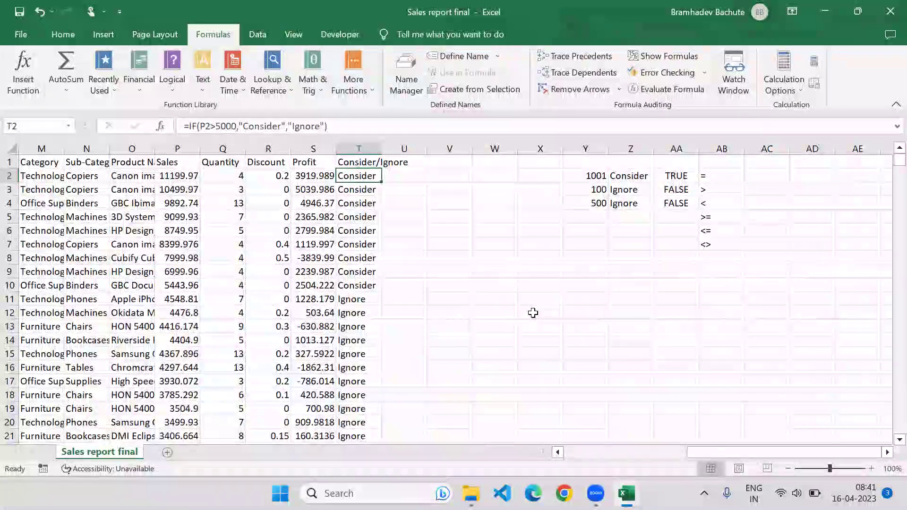
Fill Sales cells P2:P10, all above 5000, with yellow.
key(Left)
key(Left)
key(Left)
key(Left)
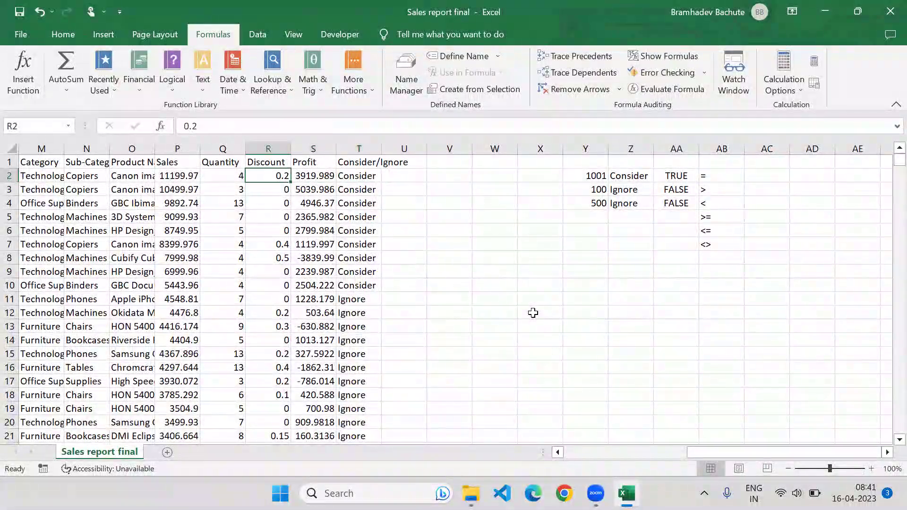
key(Down)
key(Down)
key(Down)
key(Down)
key(Down)
key(Down)
key(shift+Down)
key(shift+Down)
key(shift+Up)
key(shift+Up)
key(shift+Up)
key(shift+Up)
key(shift+Up)
key(shift+Up)
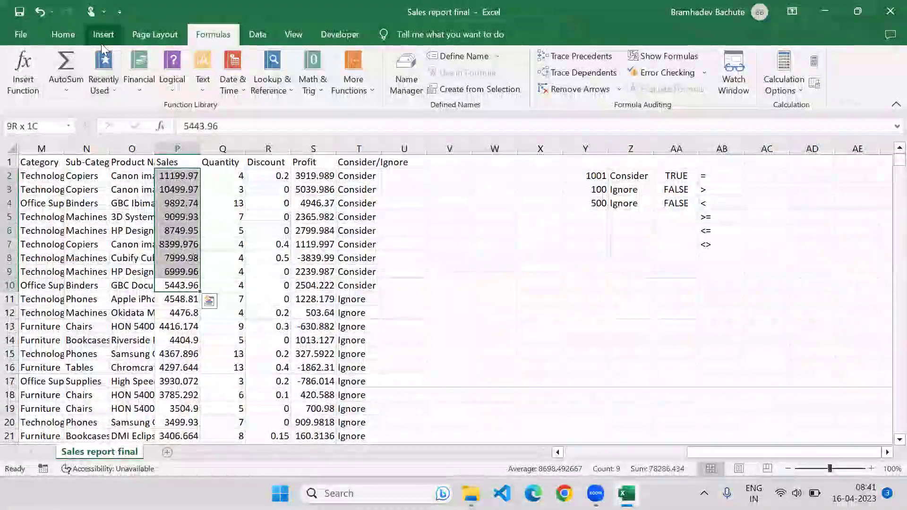
click(62, 35)
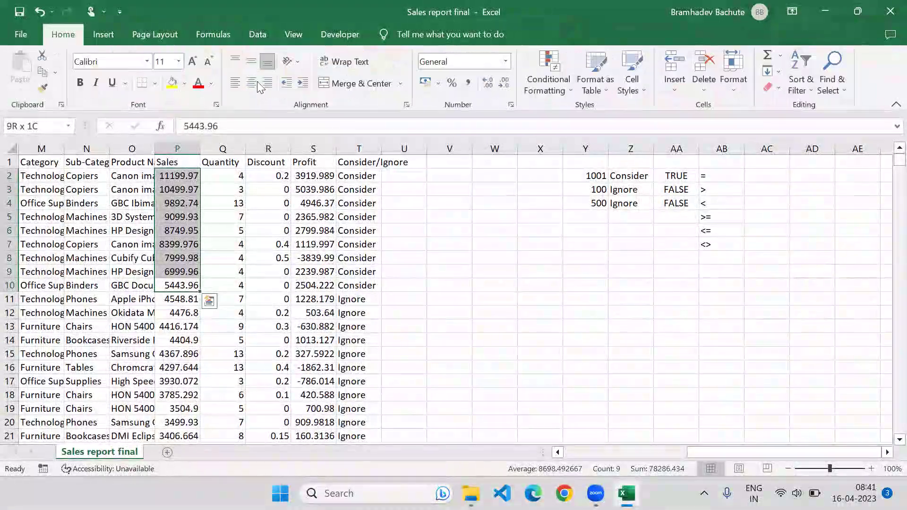
click(173, 84)
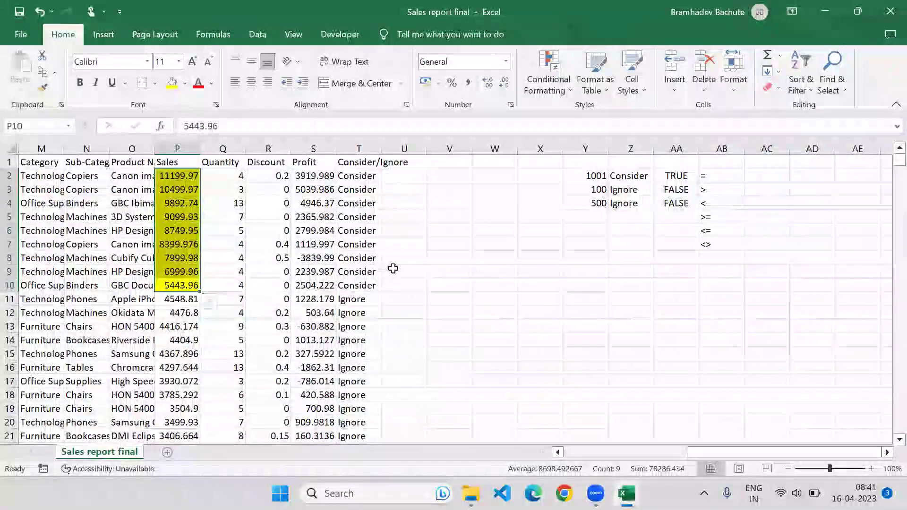
key(shift+space)
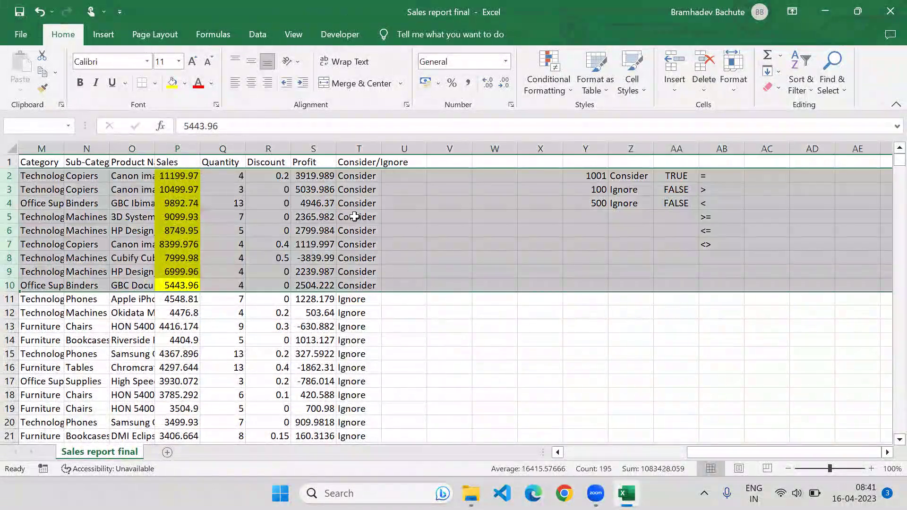
drag(373, 177, 376, 285)
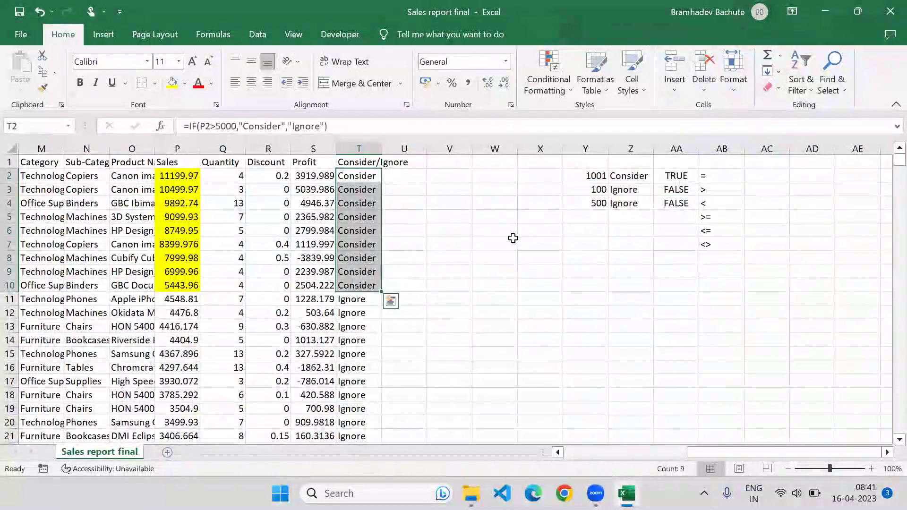
key(Down)
key(Down)
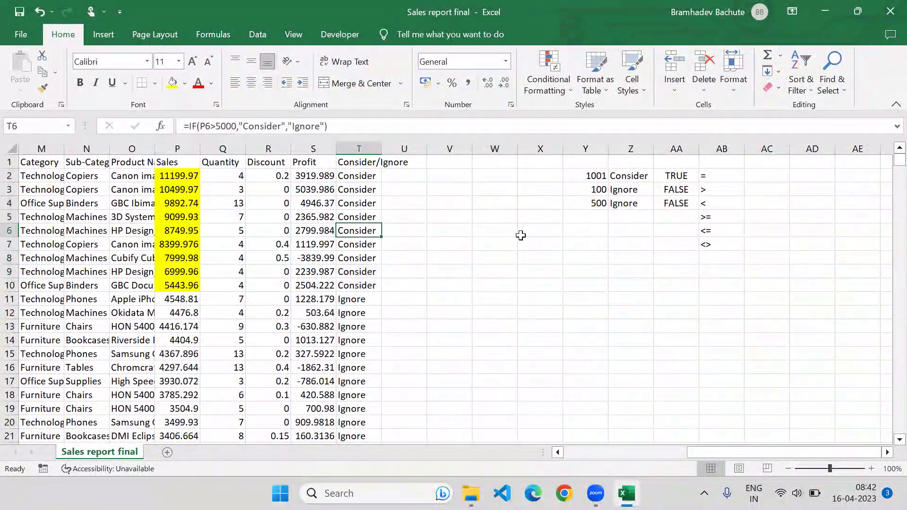
key(Down)
key(Down)
key(Down)
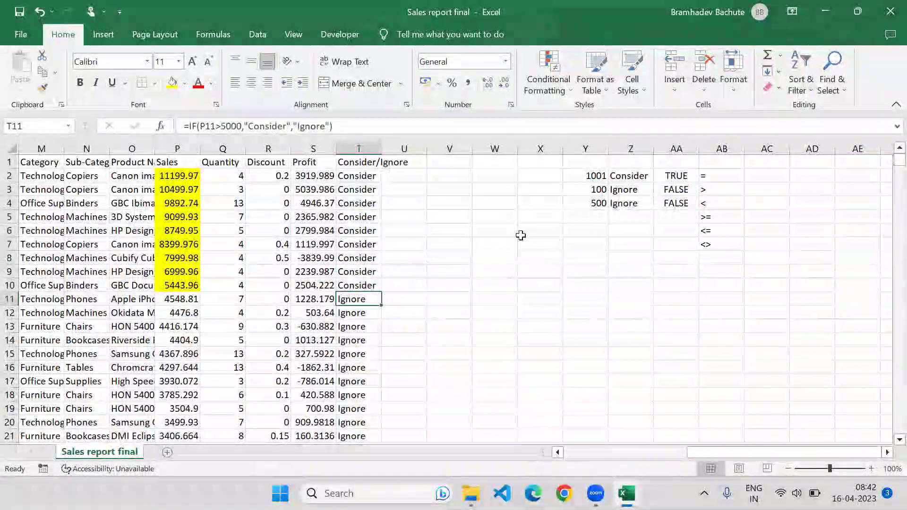
key(ctrl+shift+Down)
key(Up)
key(Up)
key(Up)
key(Up)
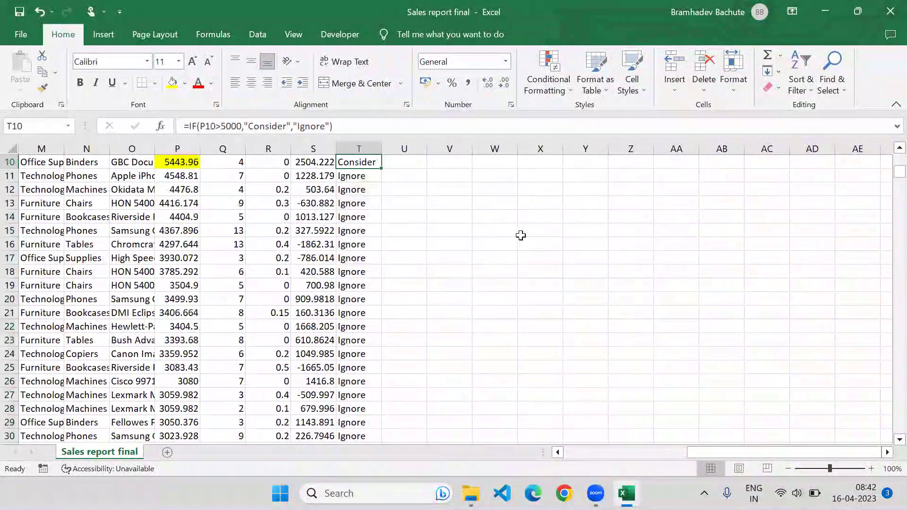
key(Up)
key(Up)
key(Up)
key(Up)
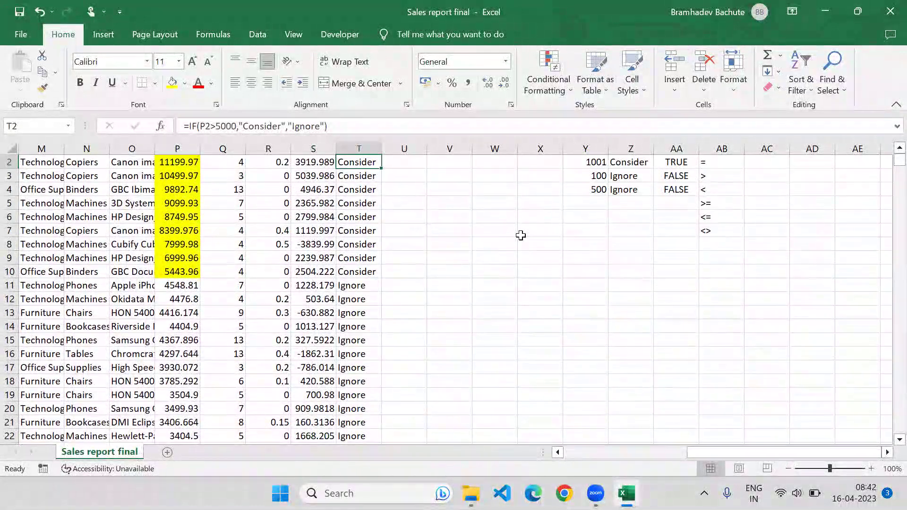
scroll(620, 255, up, 1)
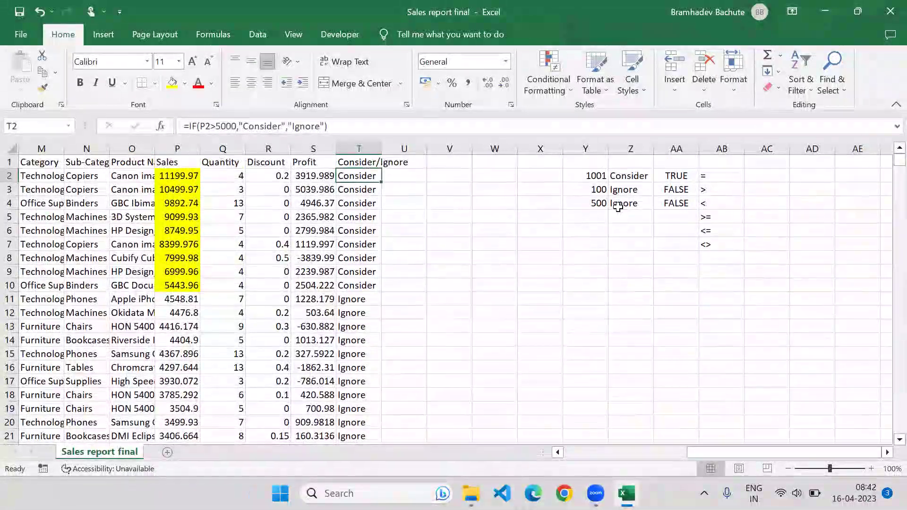
Delete test columns Y:AA, insert blank columns at X, and autofit column T.
drag(671, 148, 608, 146)
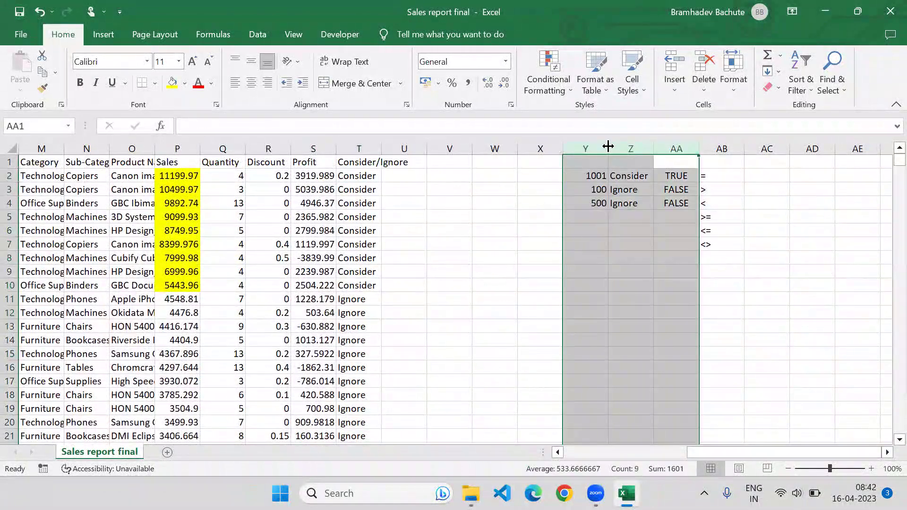
key(ctrl+minus)
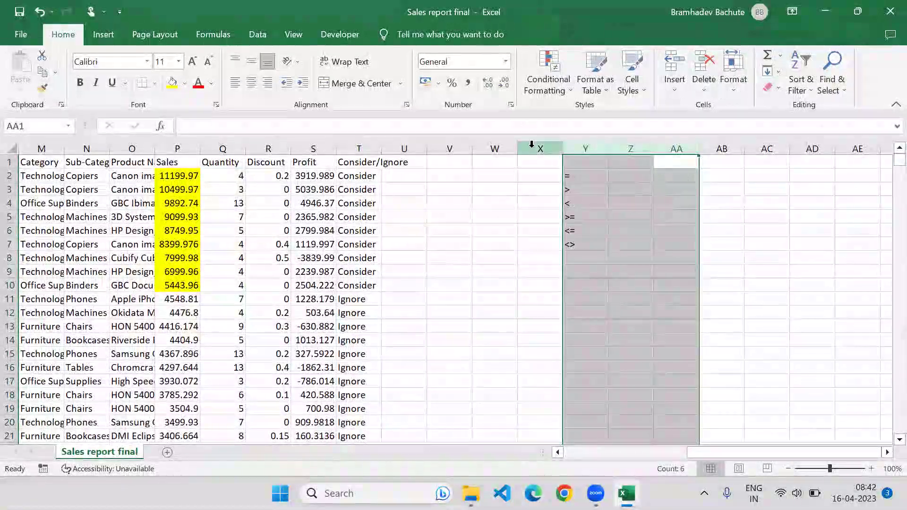
click(533, 147)
key(ctrl+plus)
key(ctrl+plus)
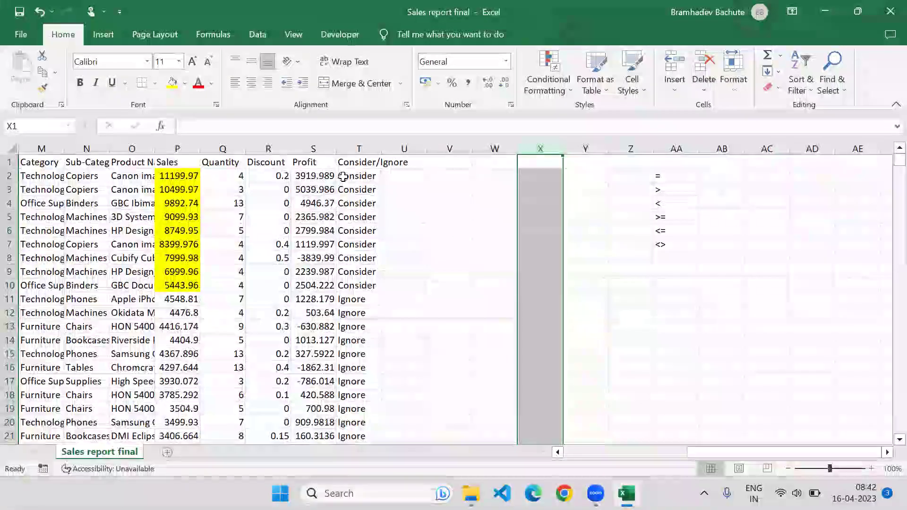
double_click(382, 149)
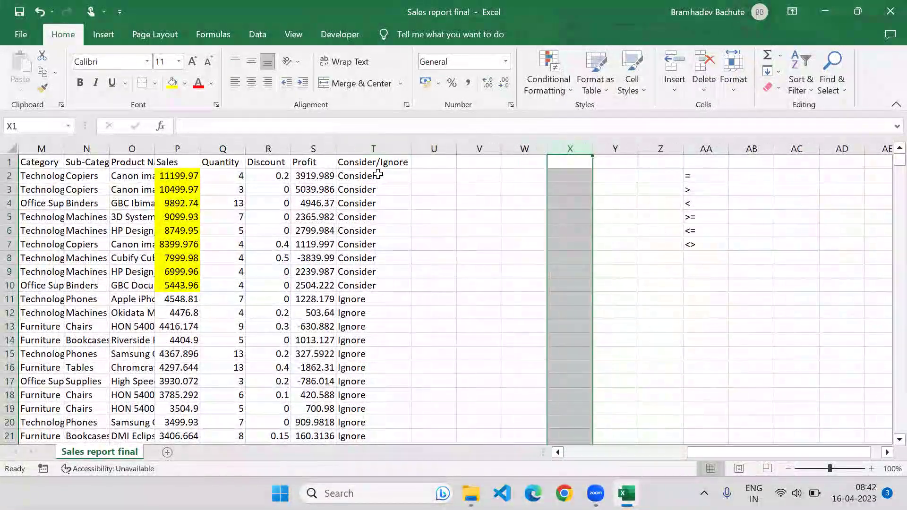
Copy the T1 heading to U1 and edit it to 'Consider/Ignore(AND)'.
click(377, 176)
click(436, 158)
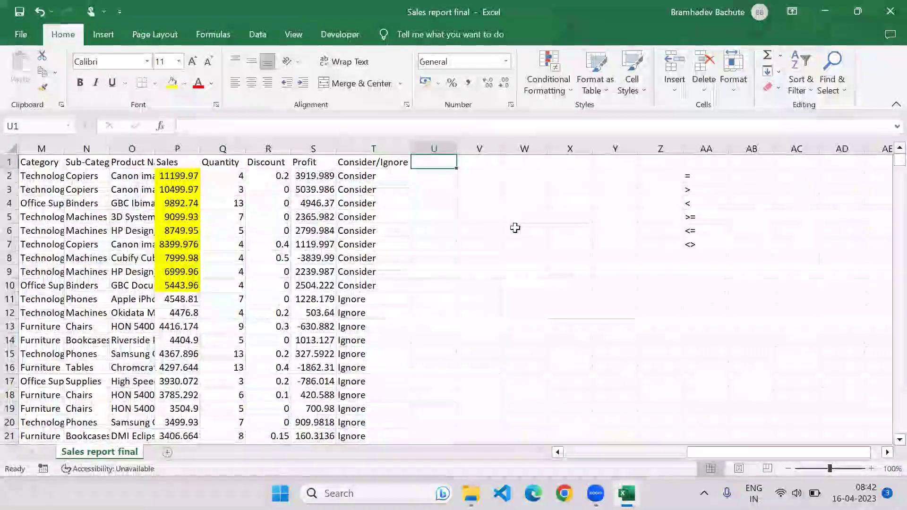
key(Left)
key(ctrl+c)
key(Right)
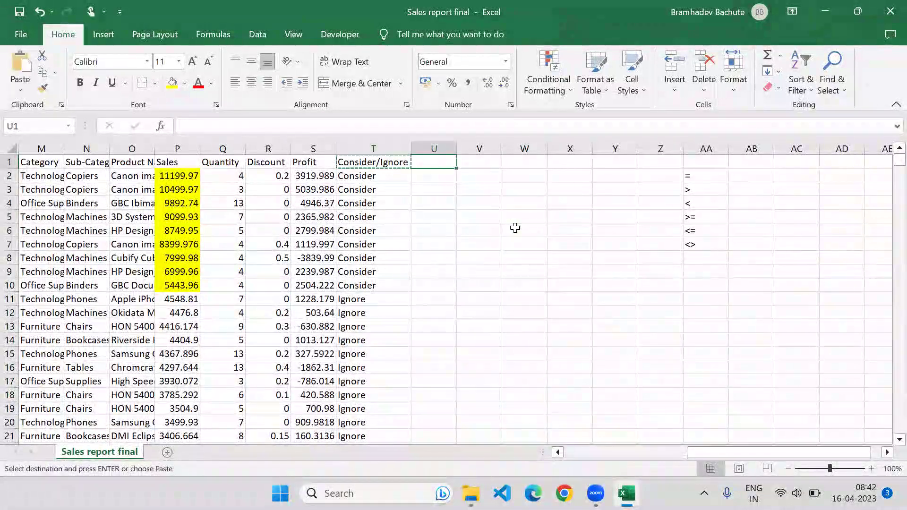
key(ctrl+v)
key(F2)
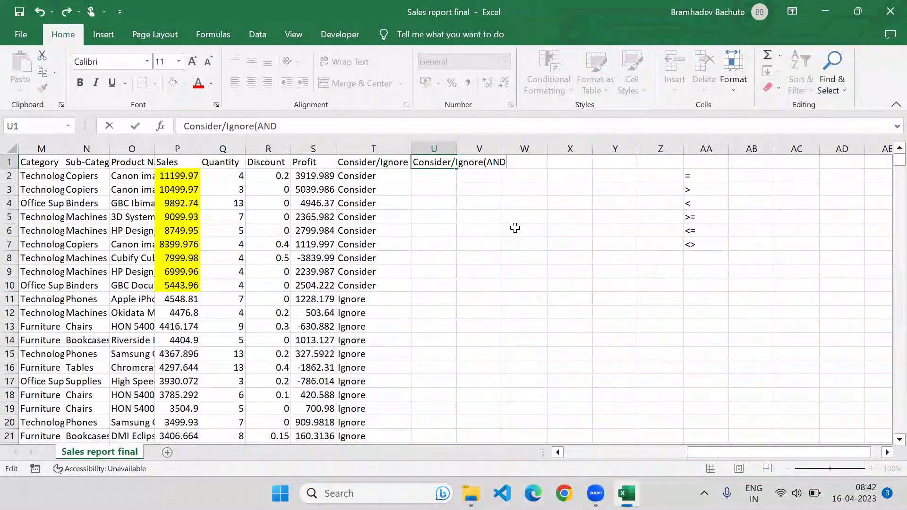
key(Return)
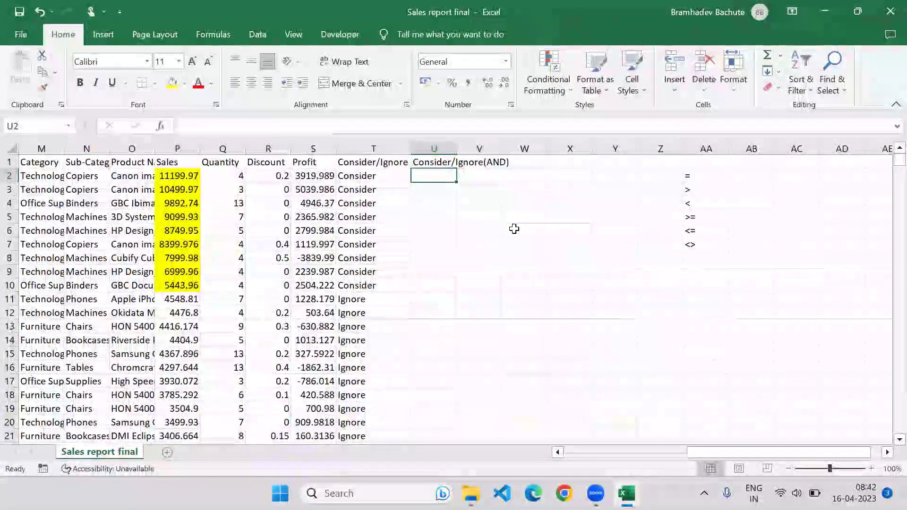
Autofit column U, scroll to point out Region and Category, then select U2.
double_click(456, 148)
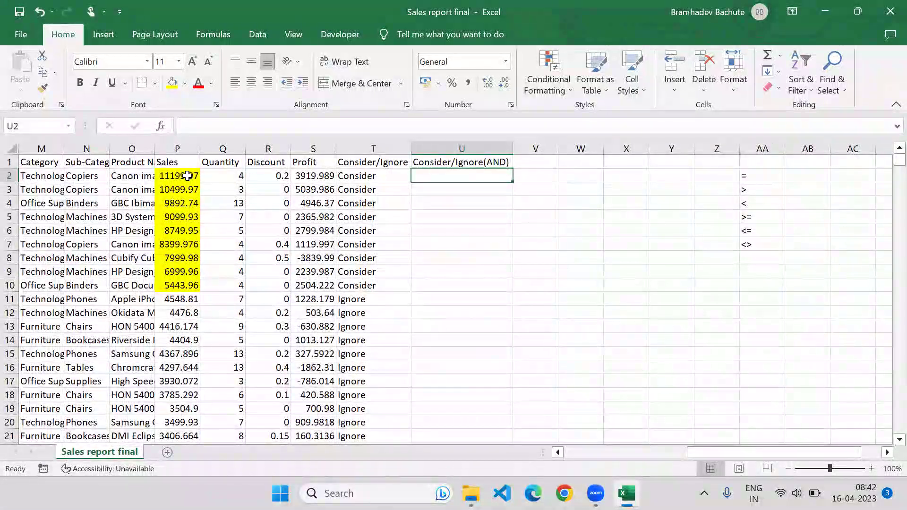
drag(690, 454, 635, 455)
click(221, 149)
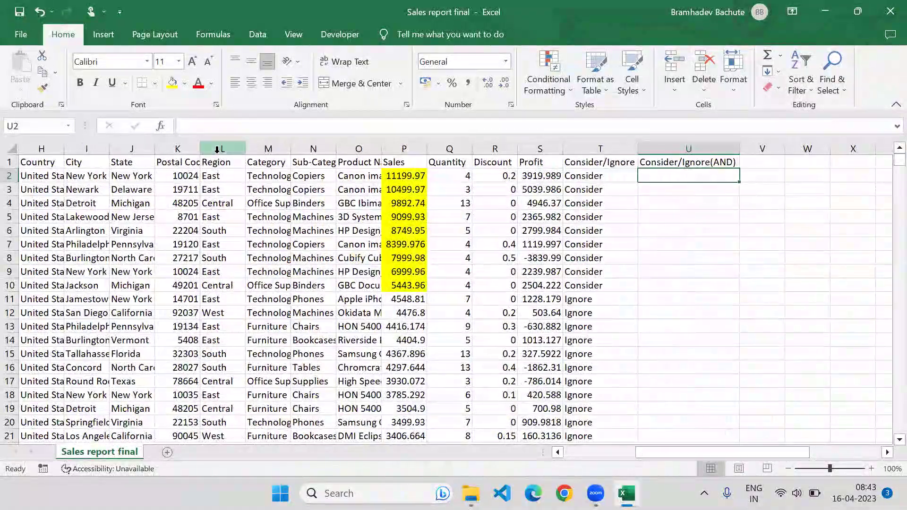
click(260, 144)
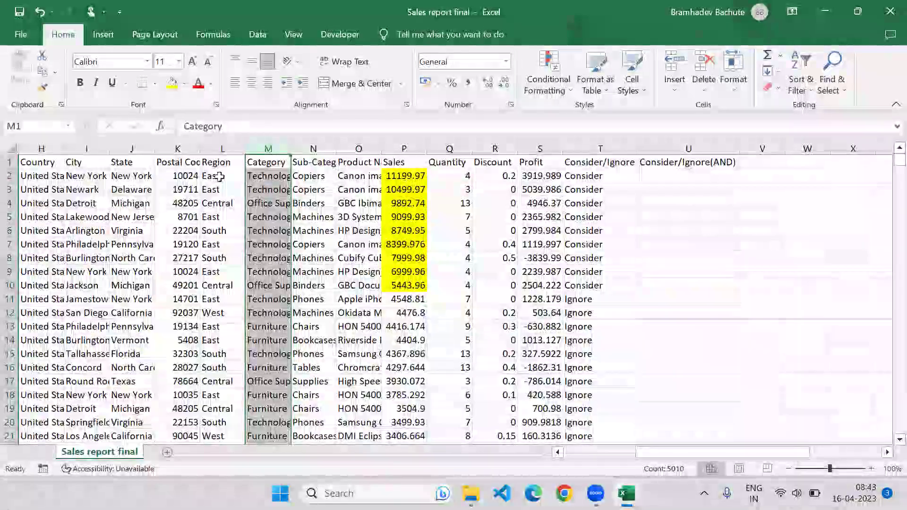
click(658, 177)
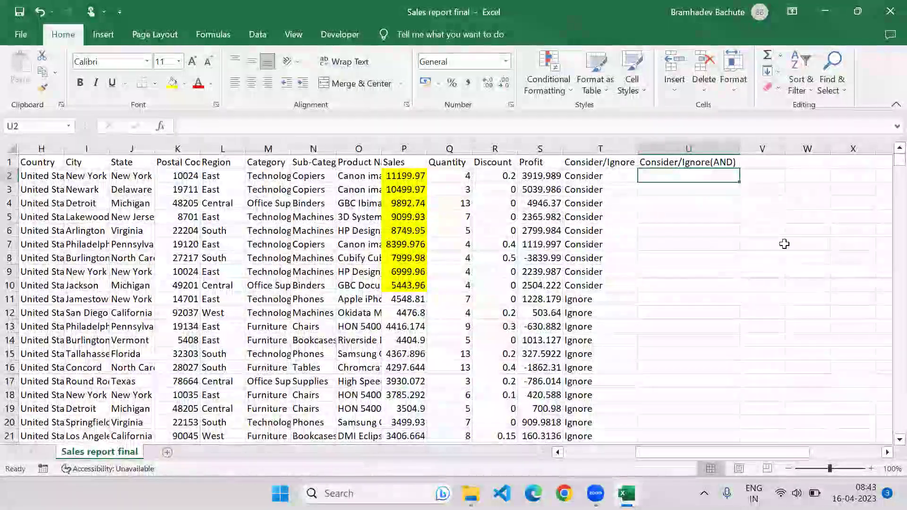
Type =IF(AND( in U2 to begin the AND-based logical test.
text(=)
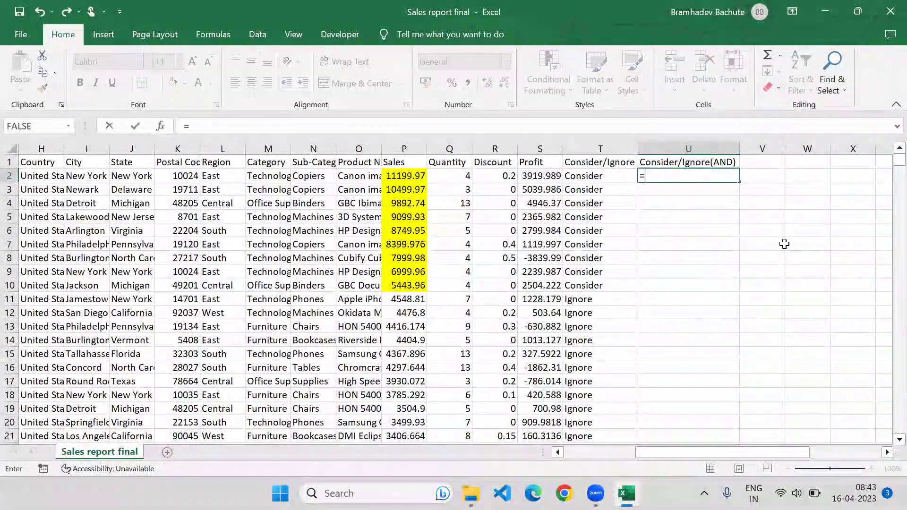
text(if)
key(Tab)
key(Left)
key(Left)
key(Left)
key(Left)
key(Left)
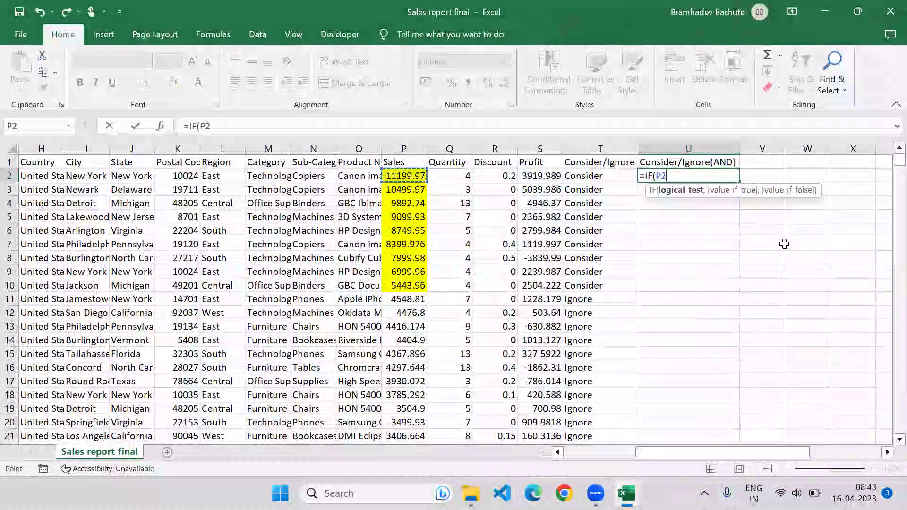
key(BackSpace)
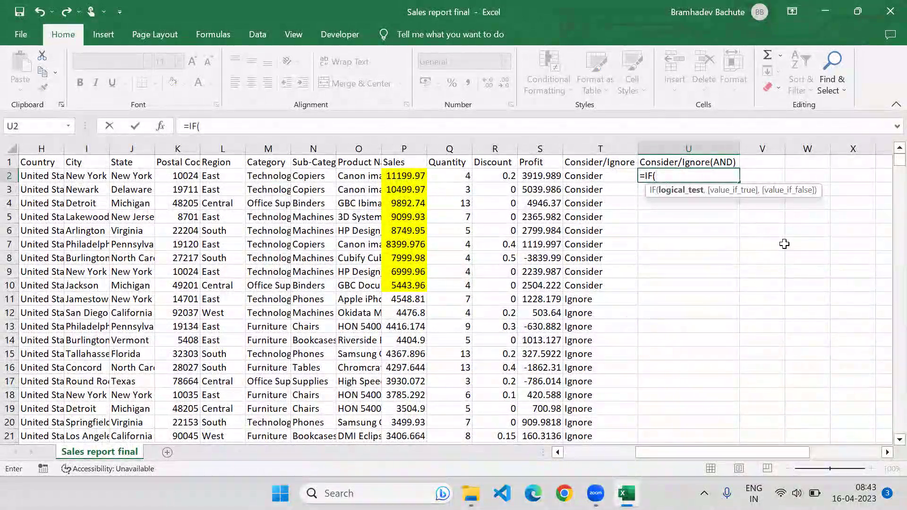
text(AND()
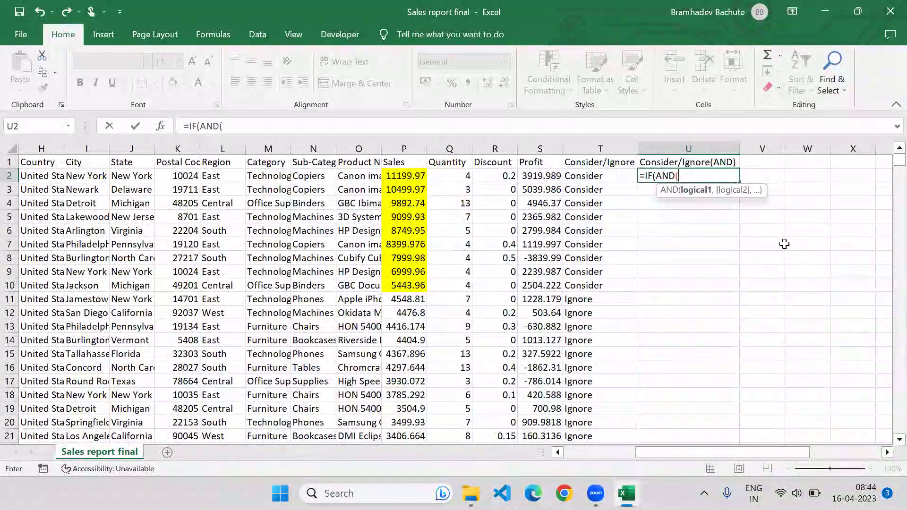
Build the AND condition P2>5000 and L2="East" inside U2's IF formula.
key(Left)
key(Left)
key(Left)
key(Left)
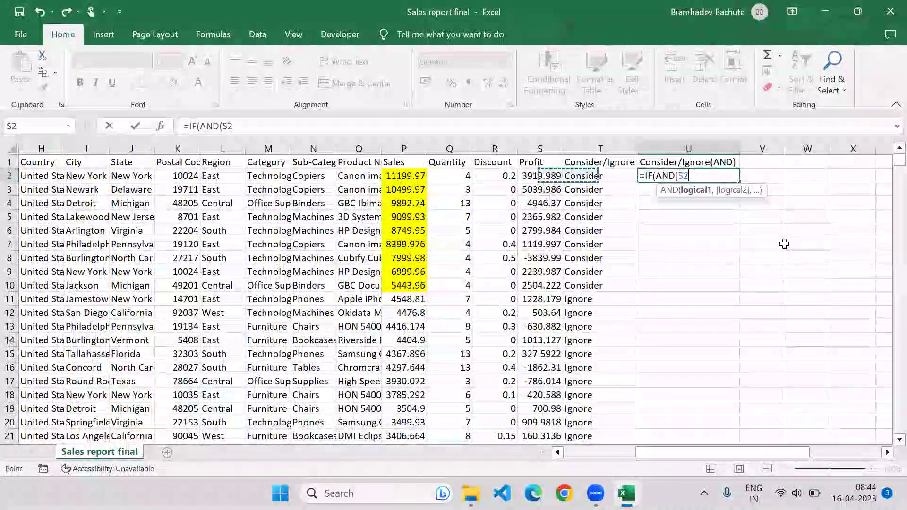
key(Left)
text(>5000,)
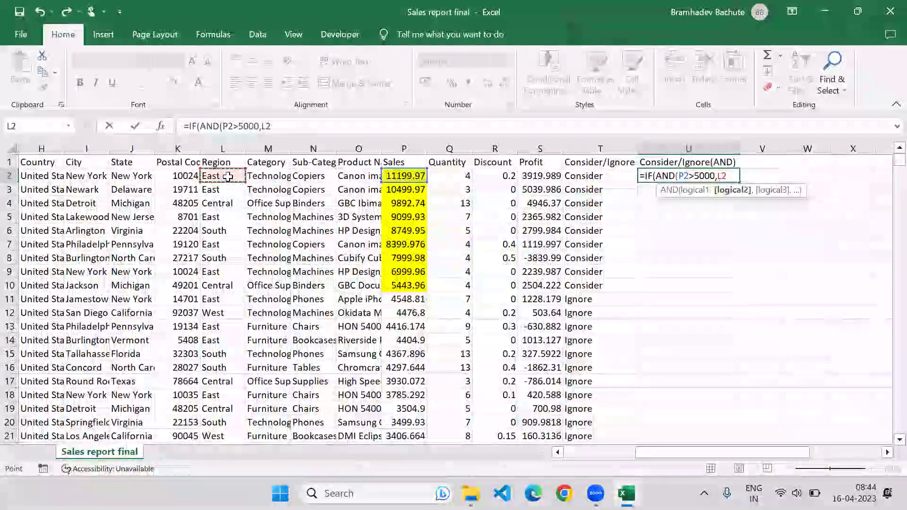
text(=")
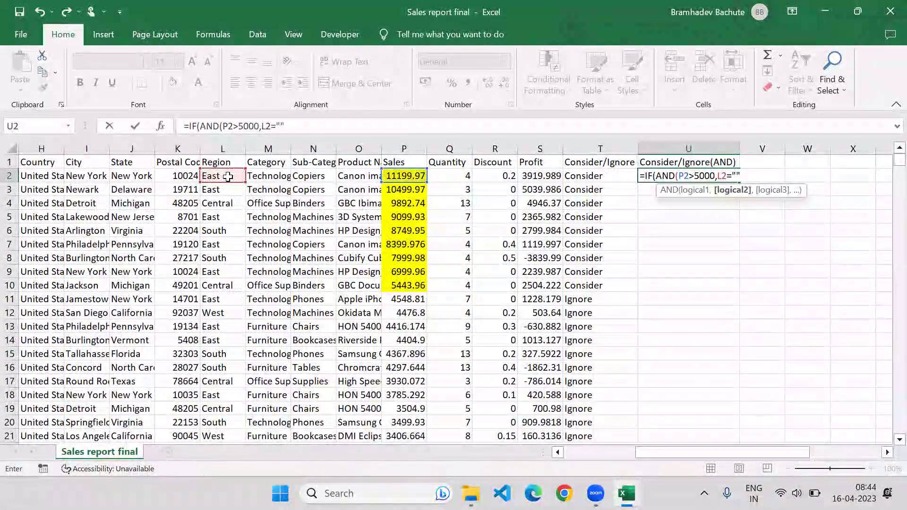
text(East")
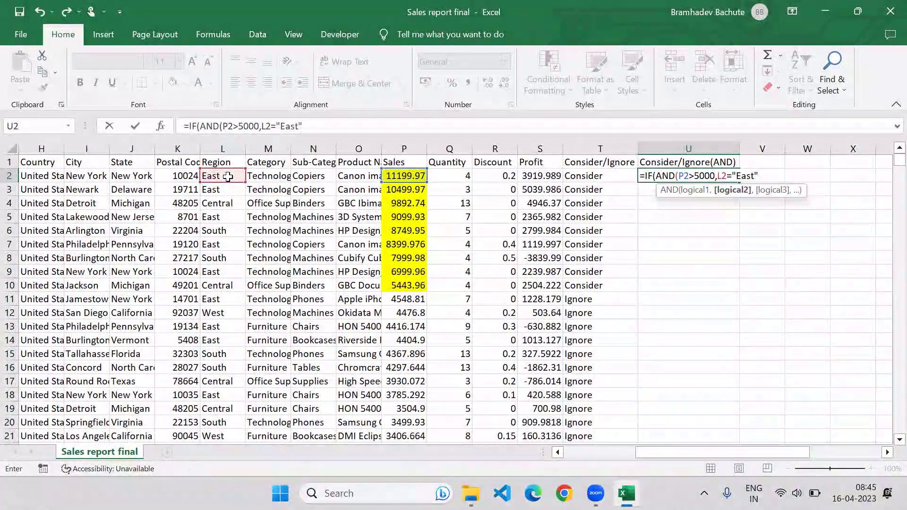
text(),)
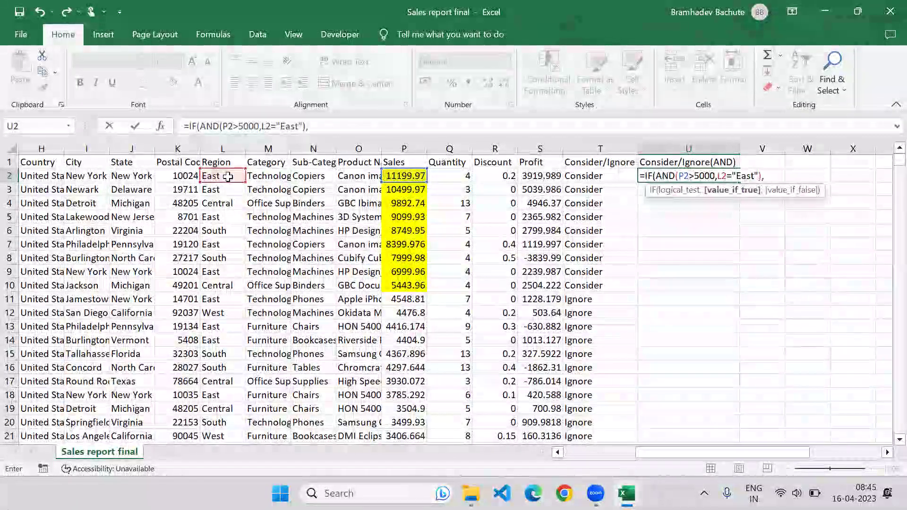
key(BackSpace)
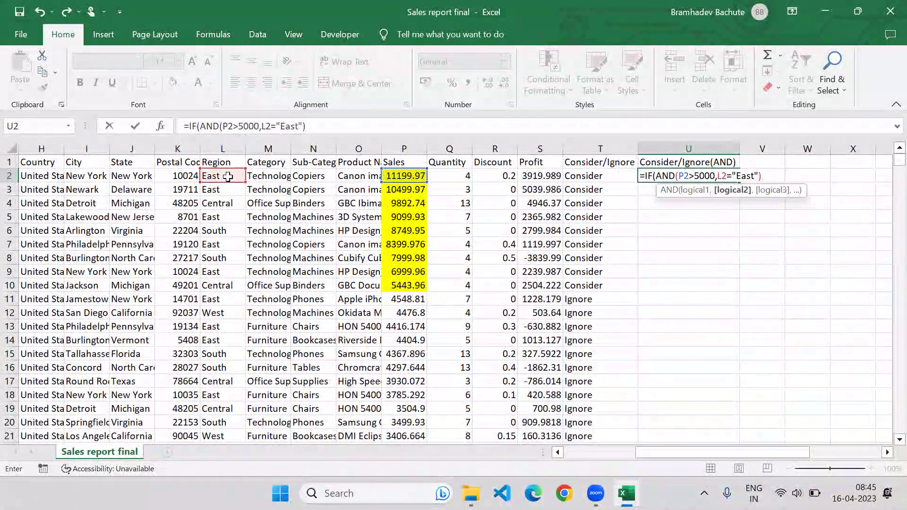
key(BackSpace)
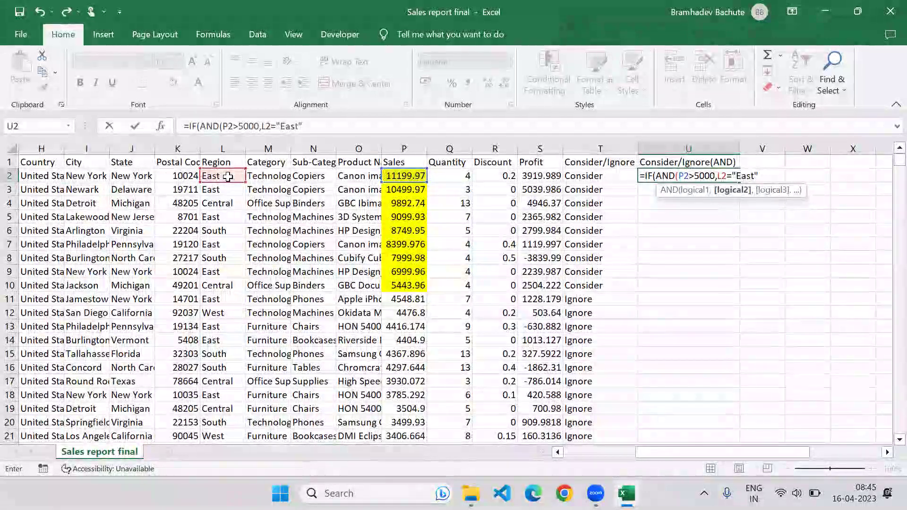
text())
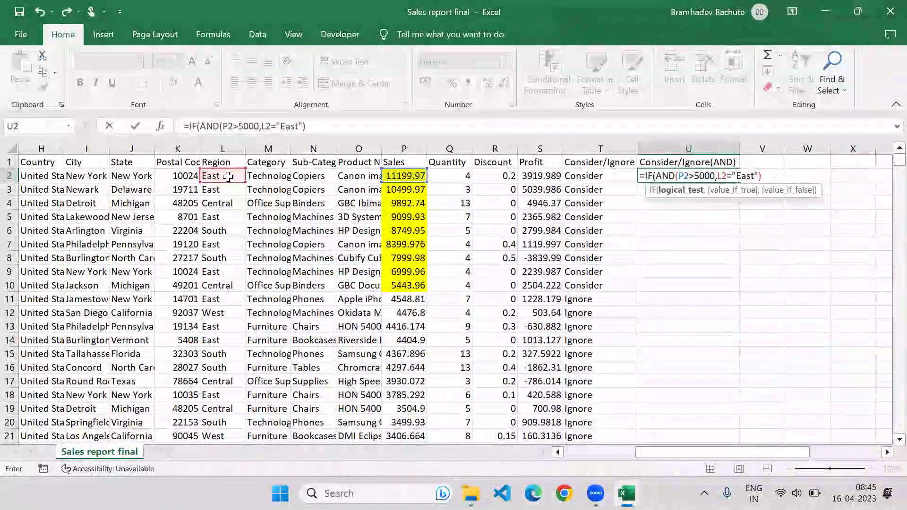
Add the "Consider" and "Ignore" results to complete the U2 formula.
text(,)
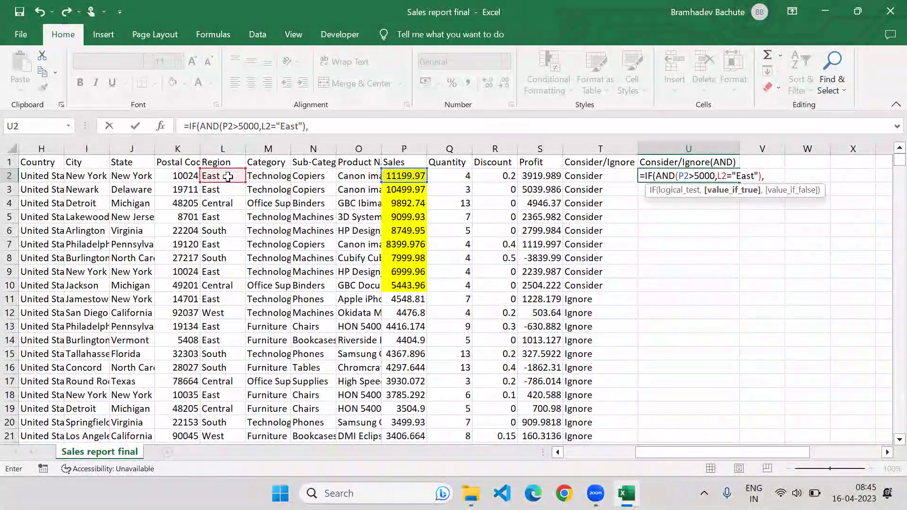
text(")
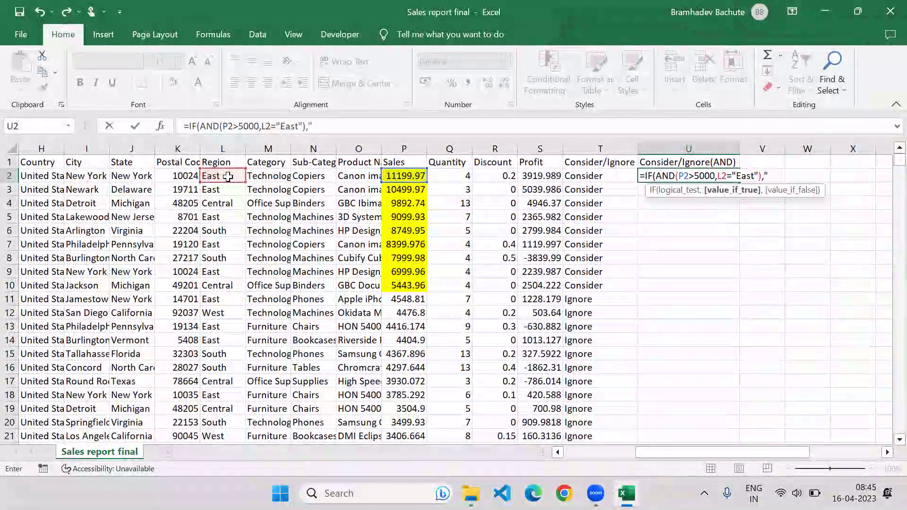
text(COnsi)
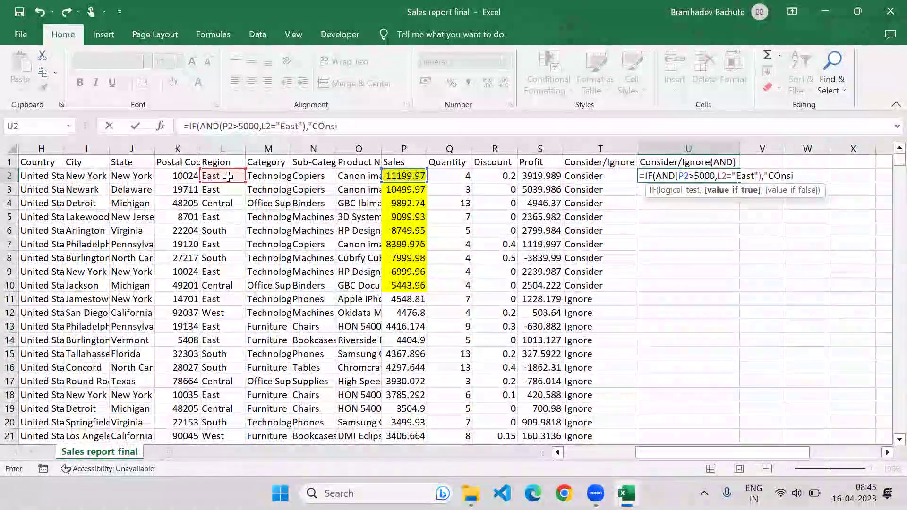
key(BackSpace)
text(onsider",)
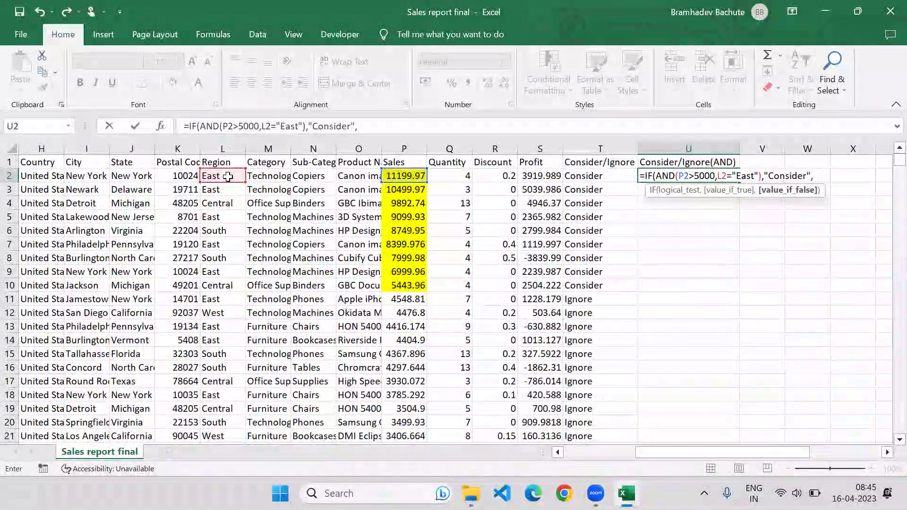
text(Ignore"))
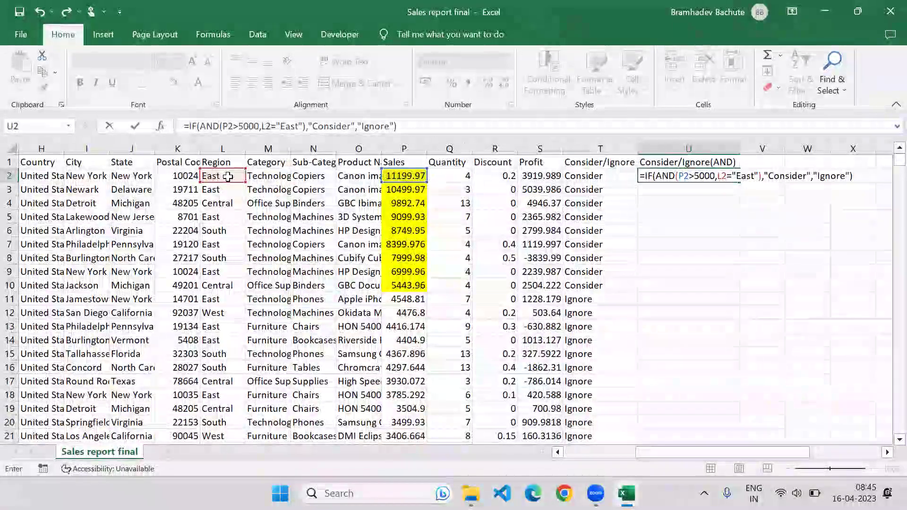
Confirm the U2 formula and fill it down U2:U5010 with Ctrl+D.
key(Return)
key(Up)
key(Left)
key(ctrl+Down)
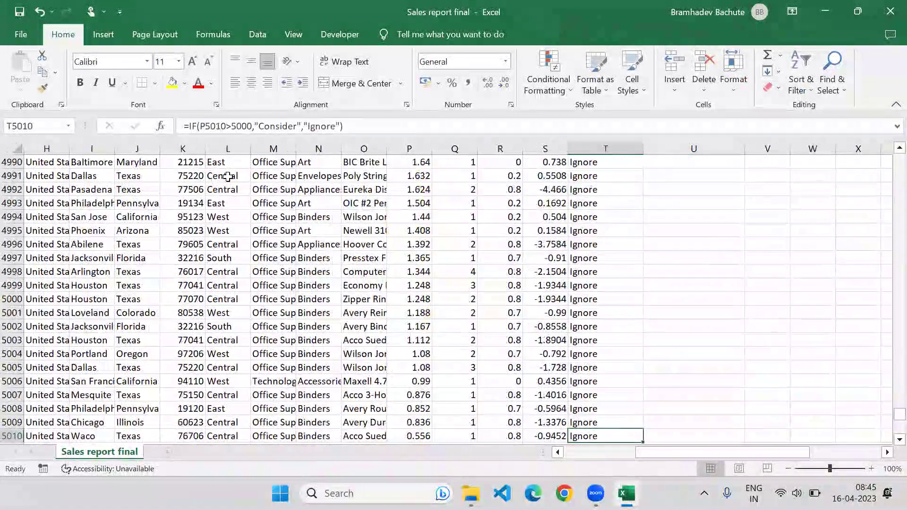
key(Right)
key(ctrl+shift+Up)
key(ctrl+d)
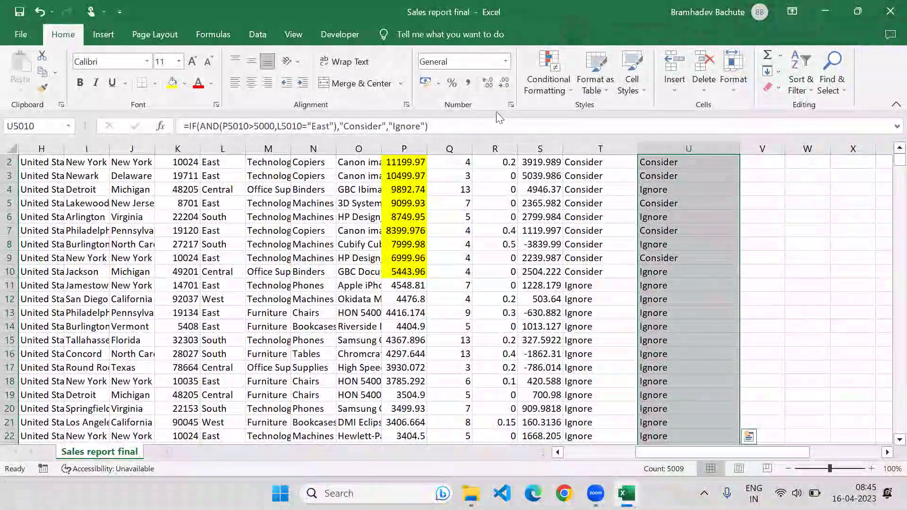
Select U2 and highlight row 2 to compare its values with the result.
click(652, 161)
key(shift+space)
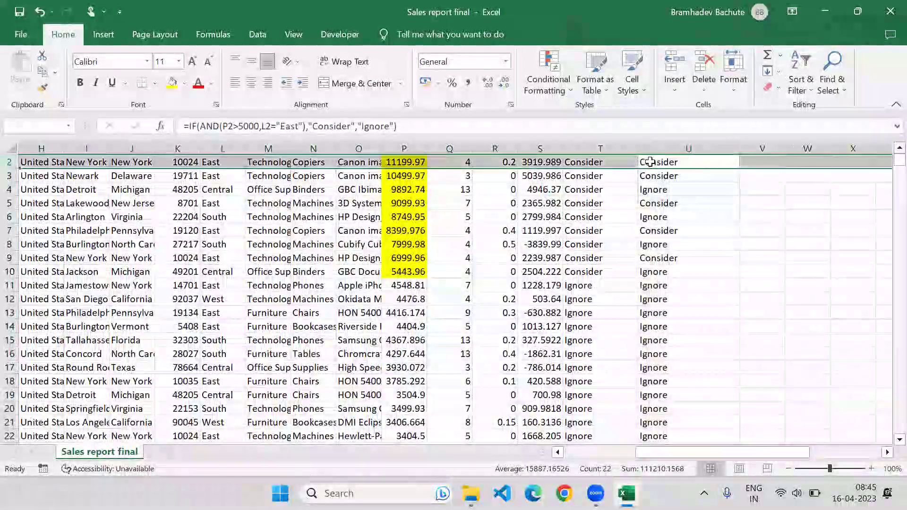
scroll(273, 179, up, 1)
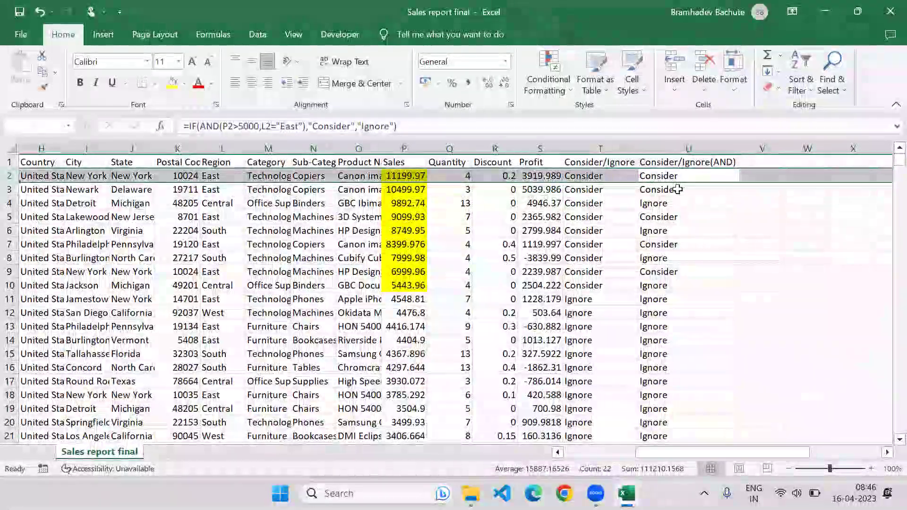
click(674, 188)
key(shift+space)
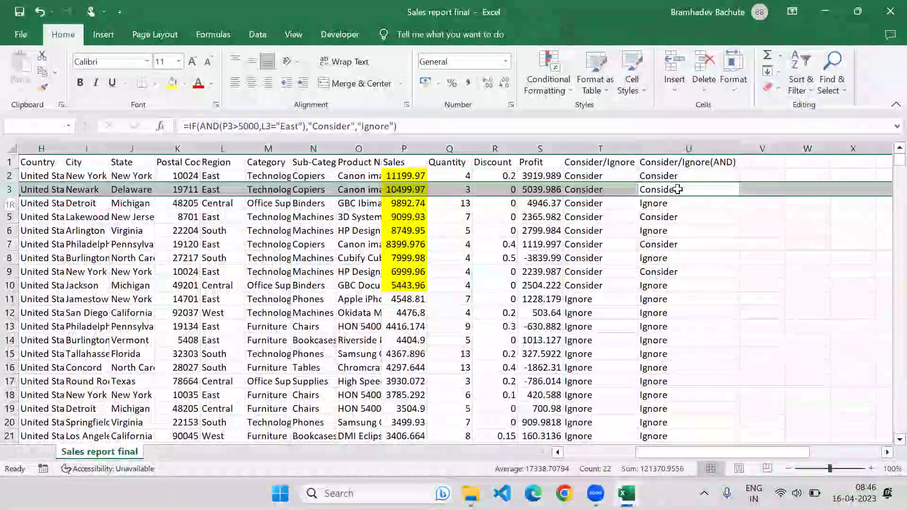
click(674, 204)
key(shift+space)
click(672, 218)
key(shift+space)
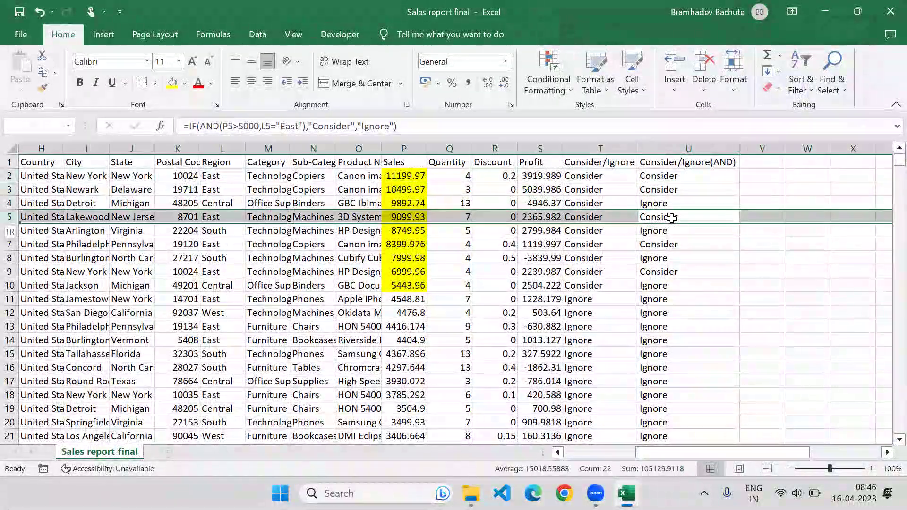
click(669, 249)
key(shift+space)
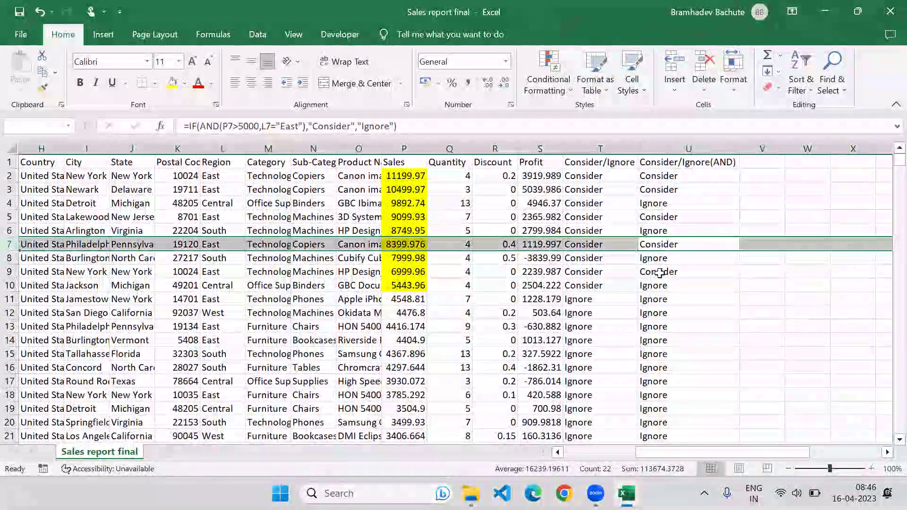
click(659, 273)
key(shift+space)
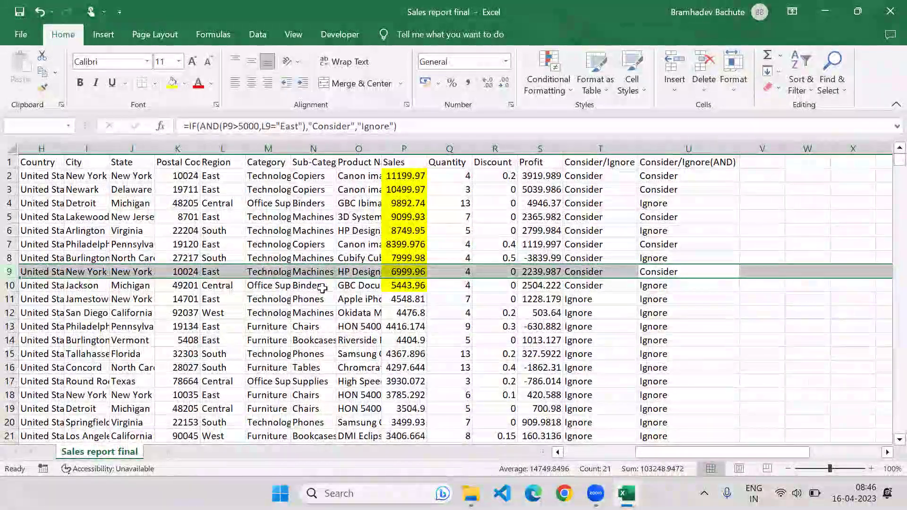
click(647, 286)
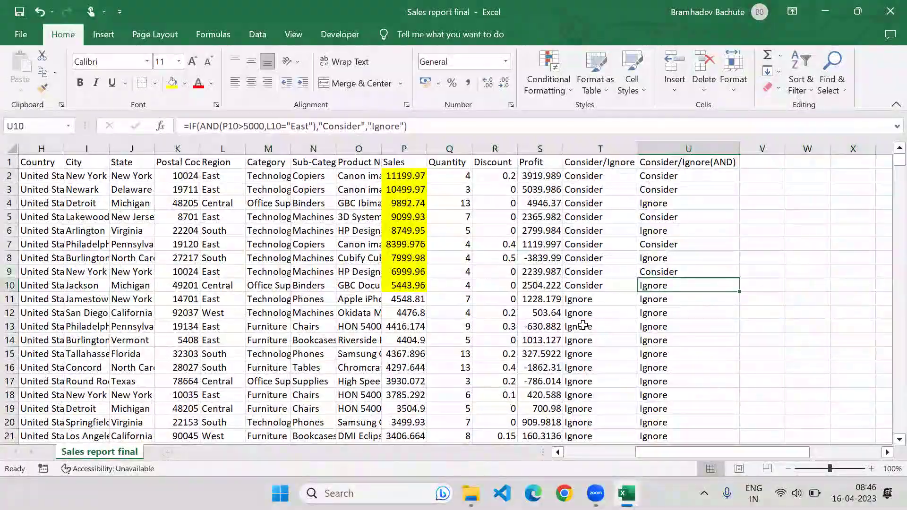
key(shift+space)
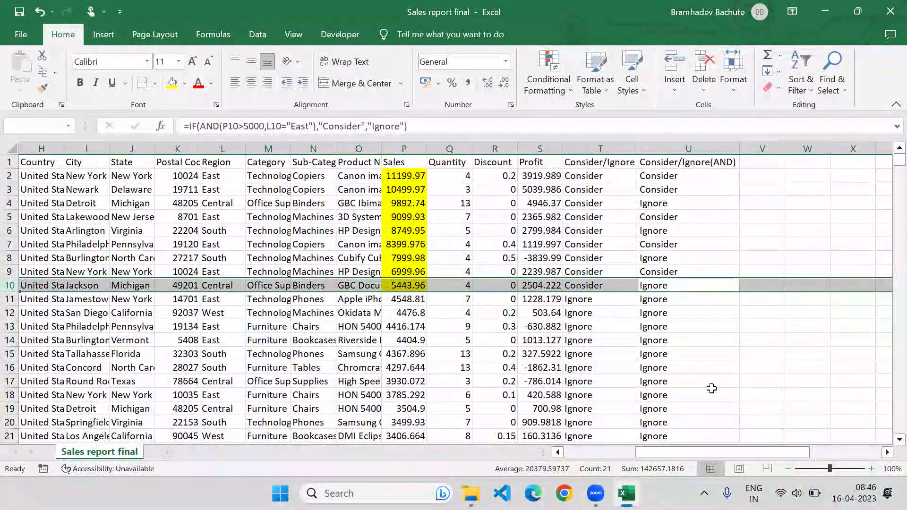
Copy the Consider/Ignore(AND) heading from U1 into V1 and autofit column V.
click(689, 162)
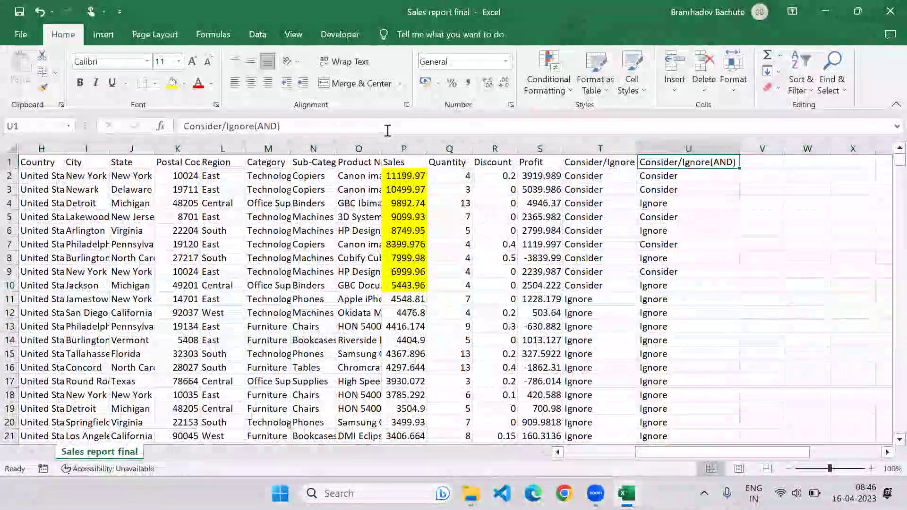
drag(324, 125, 74, 129)
key(ctrl+c)
key(Escape)
click(769, 161)
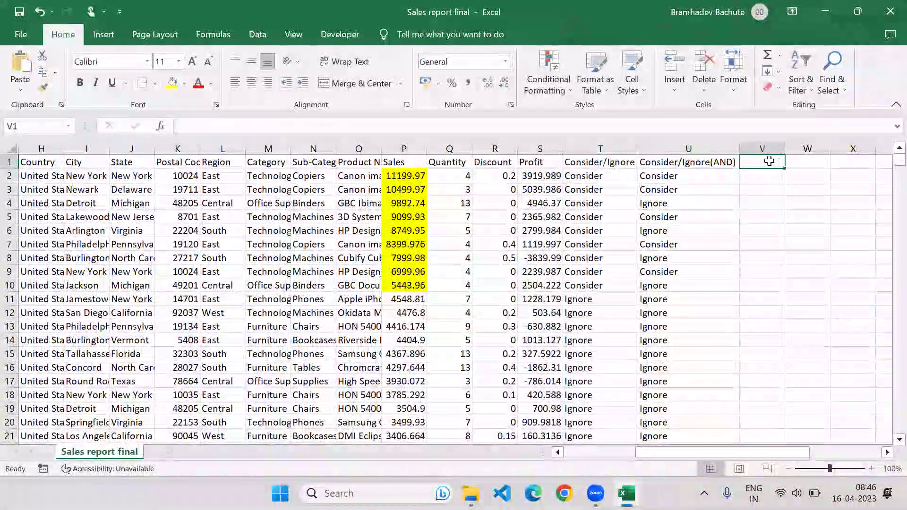
key(ctrl+v)
double_click(785, 149)
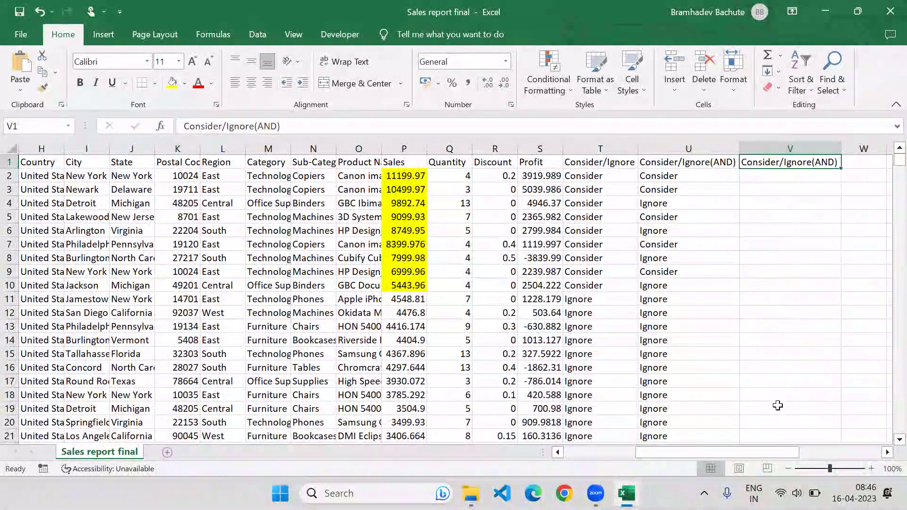
drag(745, 453, 803, 457)
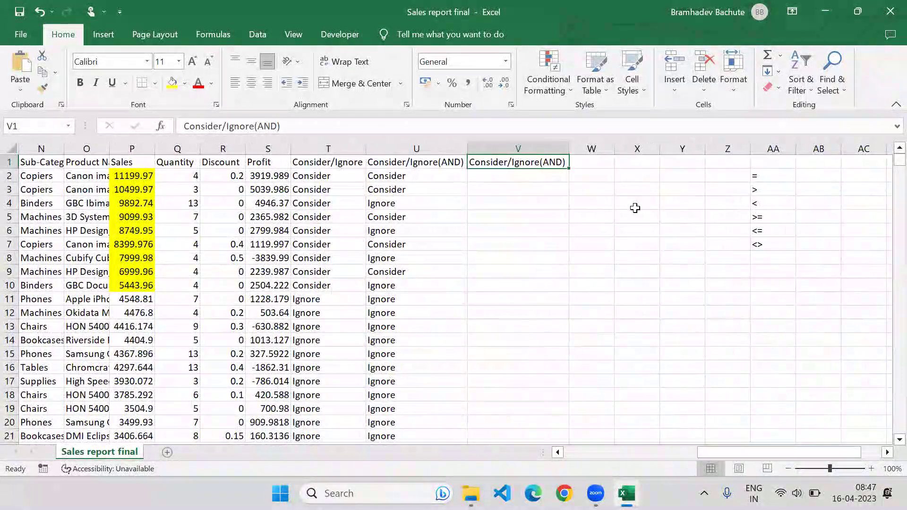
click(489, 175)
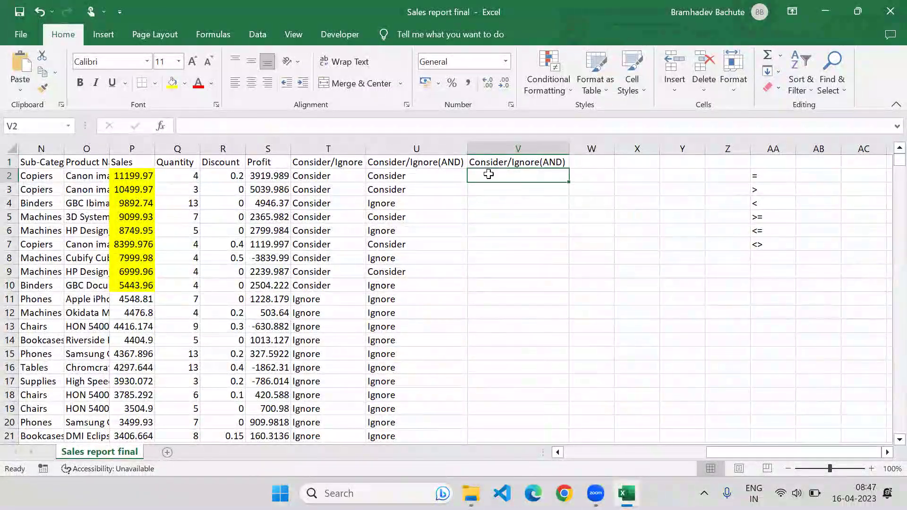
click(379, 180)
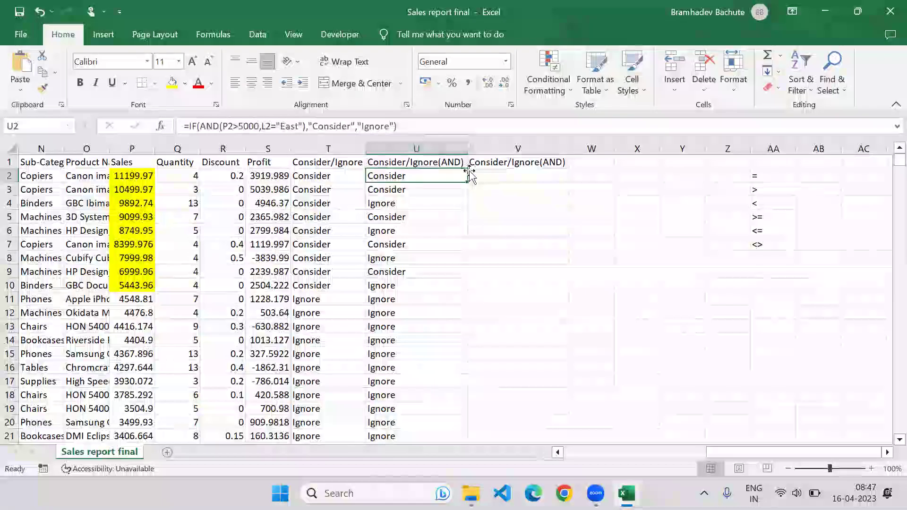
Enter =OR(P2>5000) in V2, which shows TRUE, and return to edit it.
click(507, 175)
text(=)
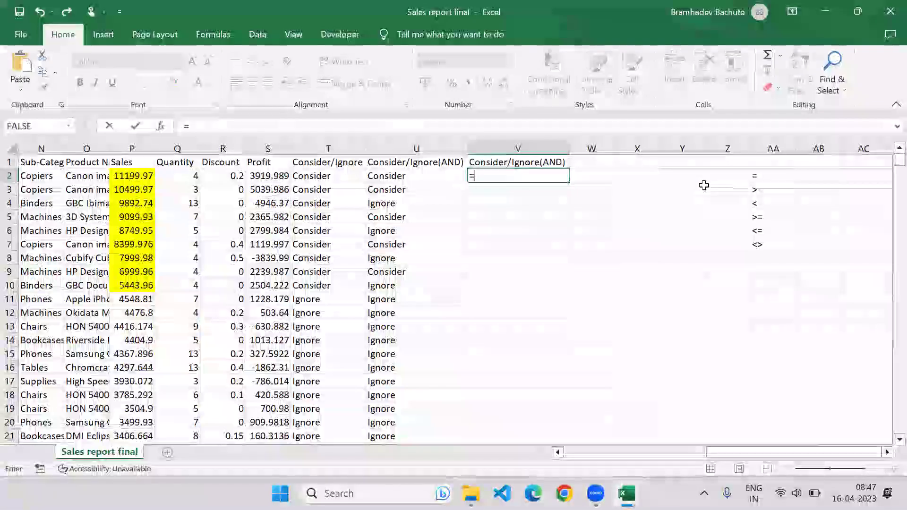
key(Escape)
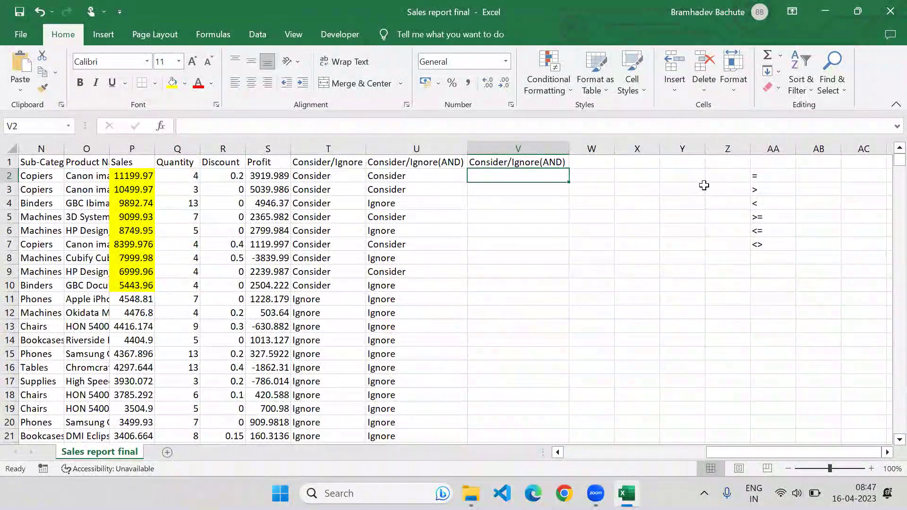
text(=OR)
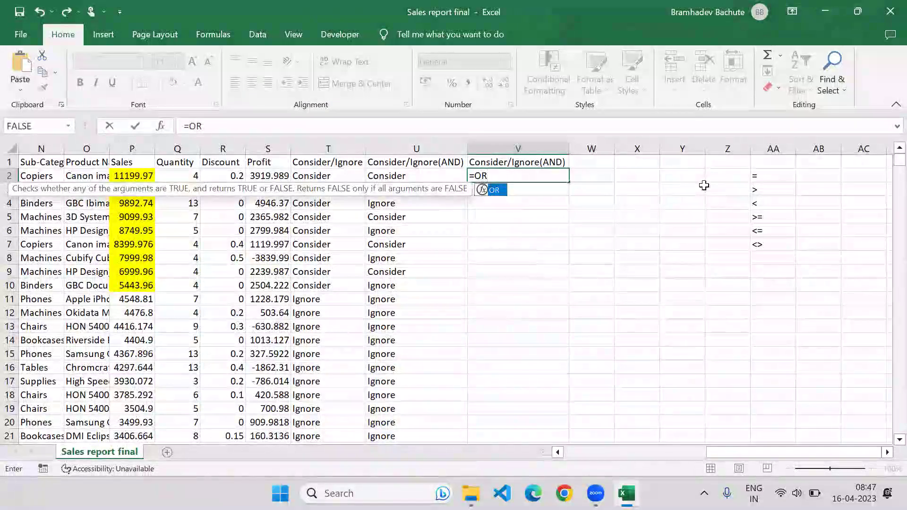
text(()
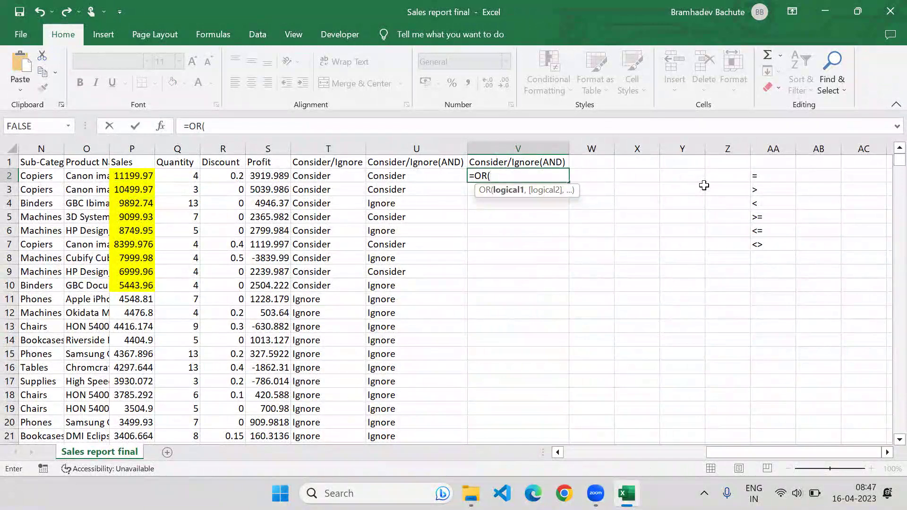
key(Left)
key(Left)
key(Left)
key(Left)
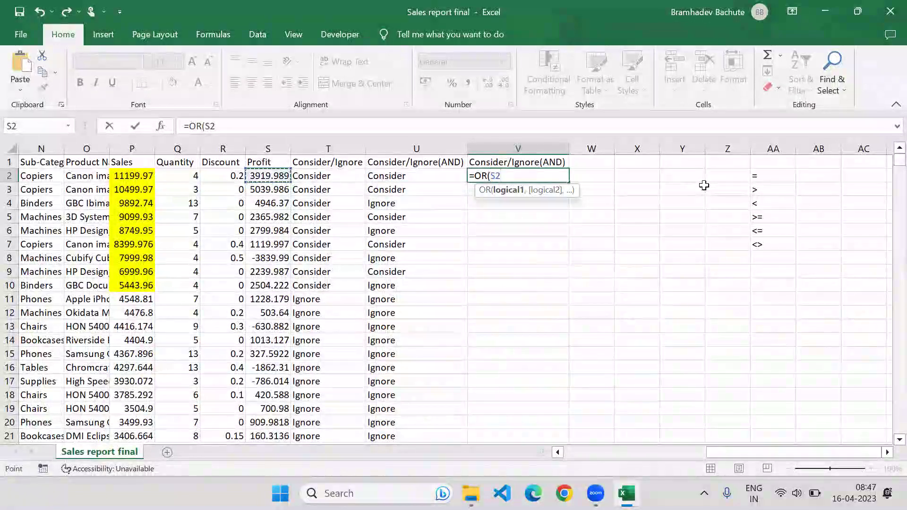
key(Left)
key(Left)
text(>5)
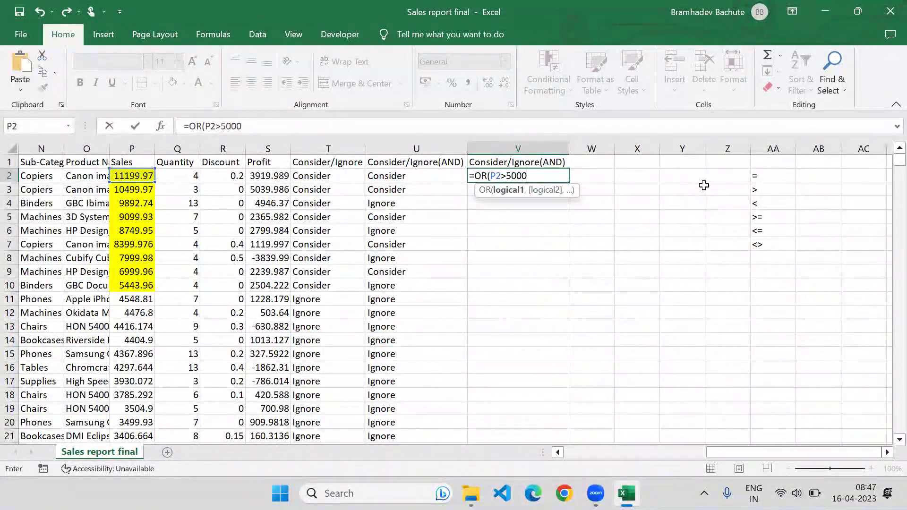
key(Return)
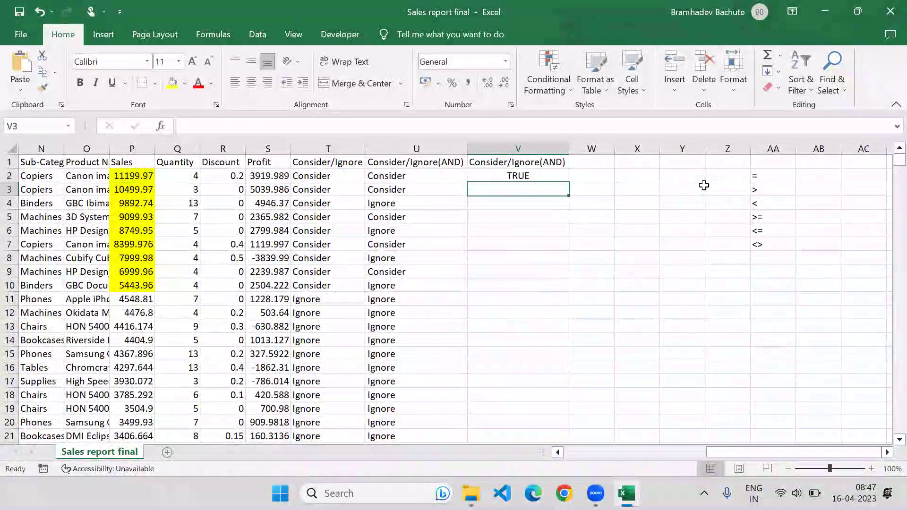
key(Up)
key(F2)
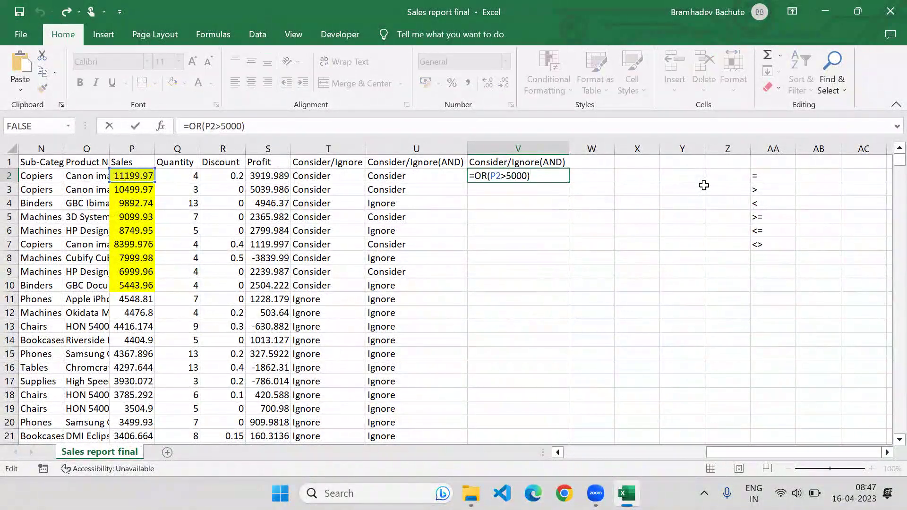
Extend V2's formula to =OR(P2>5000,L2="East") and confirm it.
click(242, 127)
text(,)
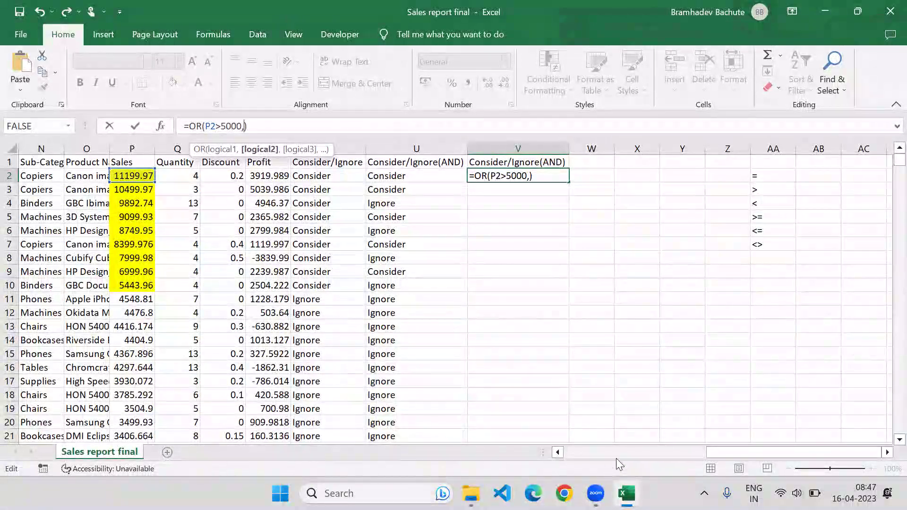
drag(707, 448, 645, 455)
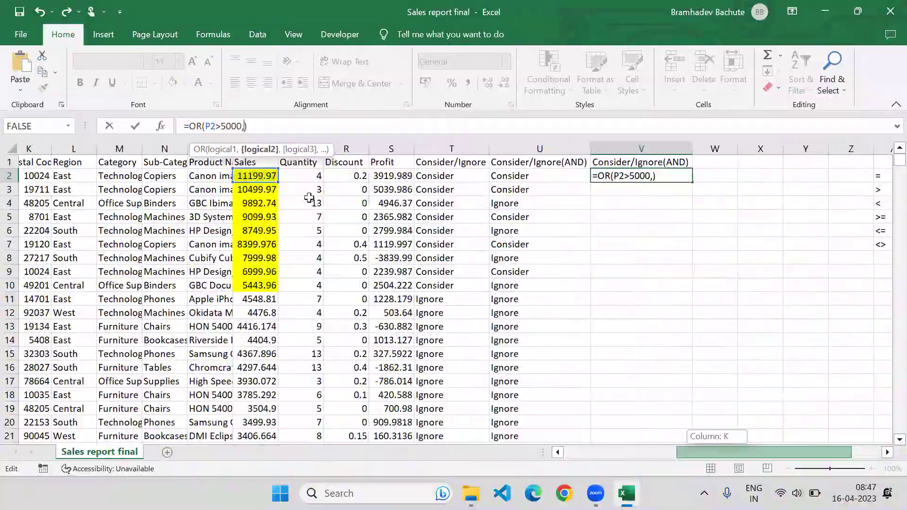
scroll(309, 198, left, 4)
click(267, 176)
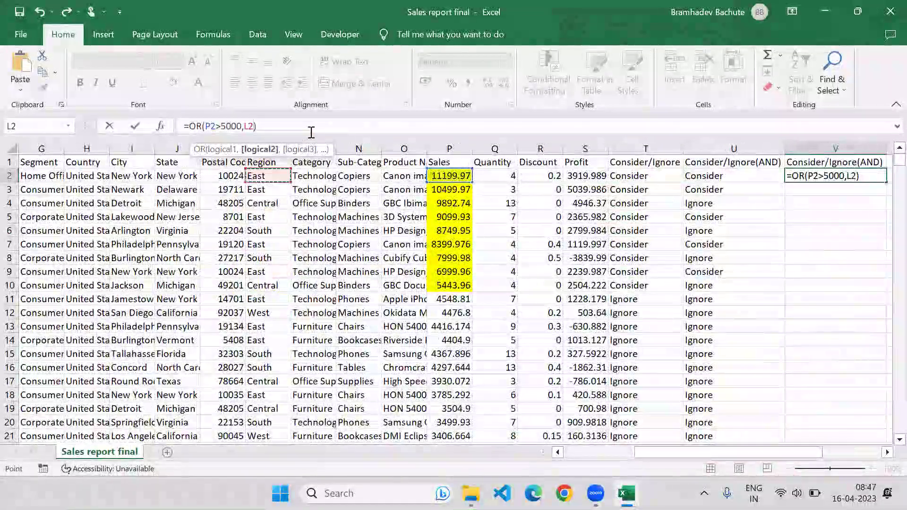
text(="East"))
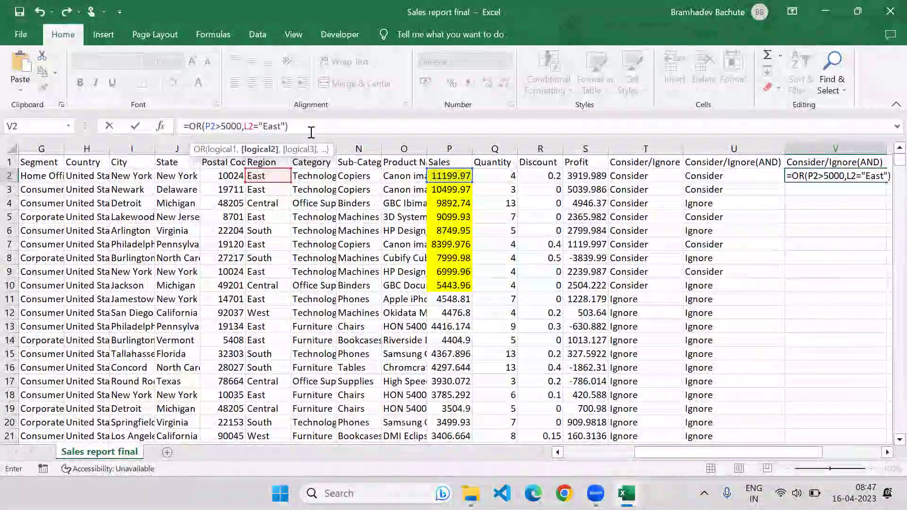
text())
key(BackSpace)
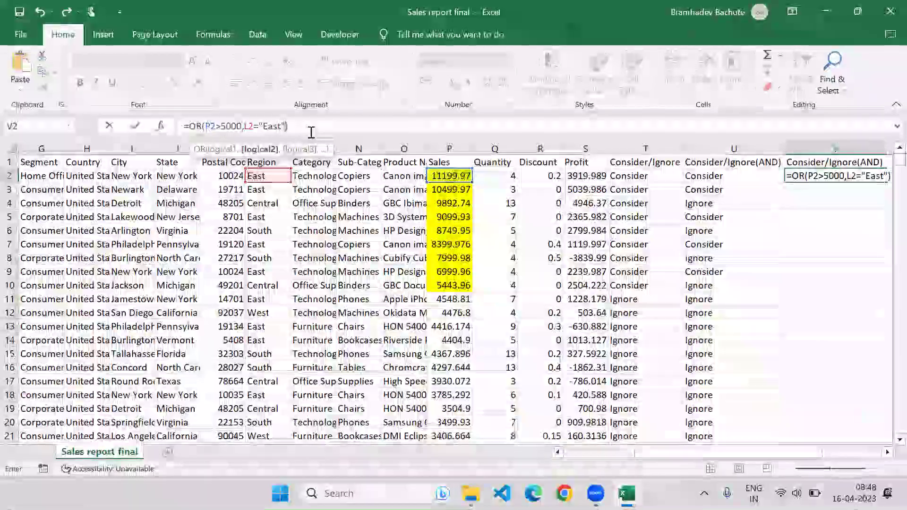
key(Return)
key(Right)
key(Right)
key(Right)
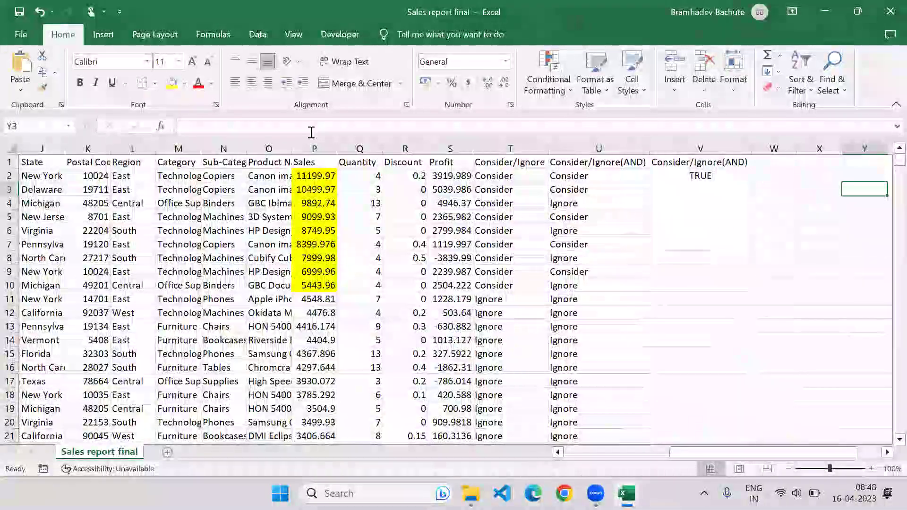
key(Left)
key(Left)
key(Left)
key(Up)
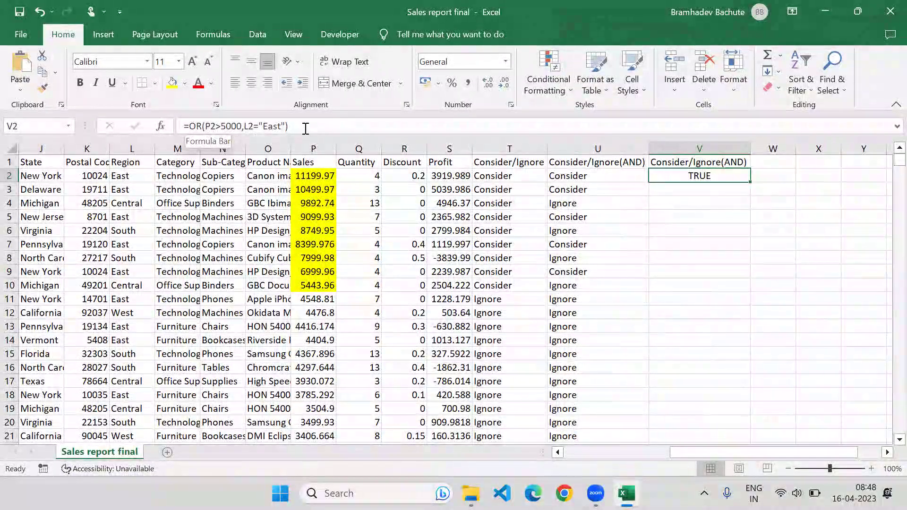
Fill the OR formula from V2 down through V10.
click(659, 196)
key(ctrl+d)
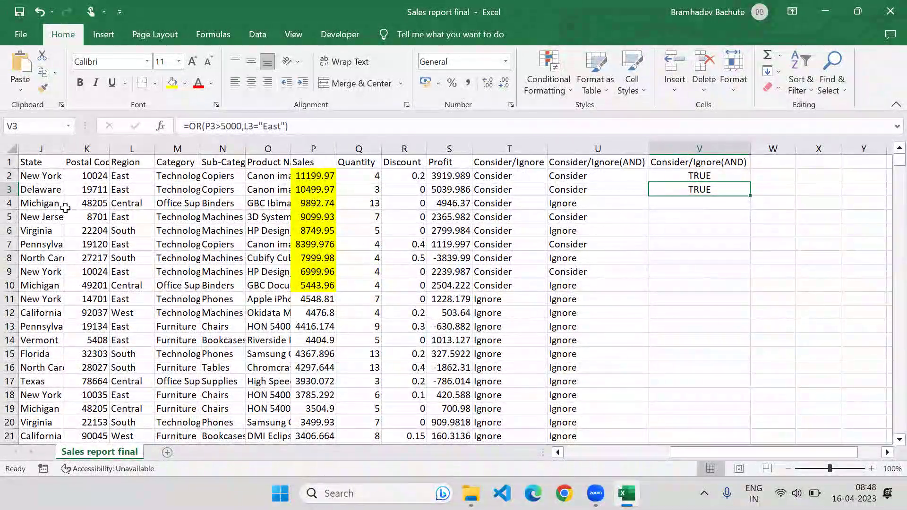
drag(671, 188, 674, 230)
drag(669, 179, 666, 283)
key(ctrl+d)
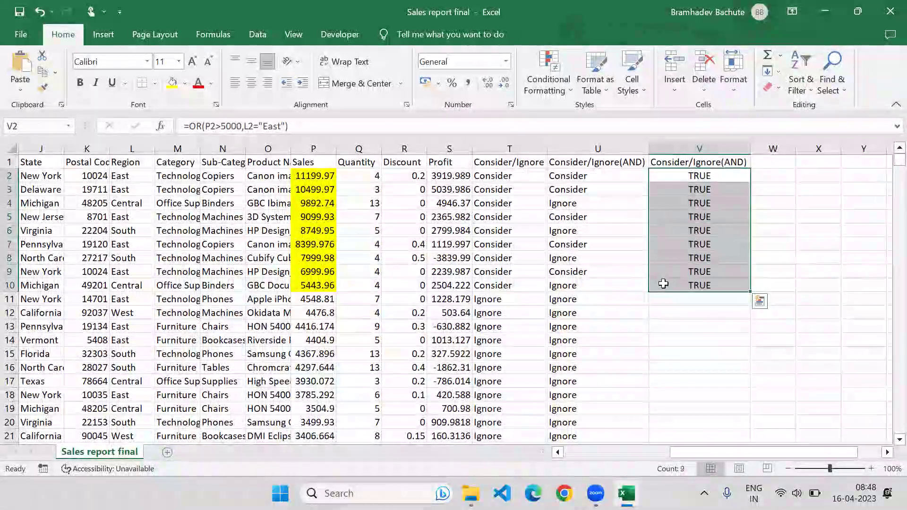
Extend the OR formula to V11 and check row 11's sales value against its TRUE result.
click(674, 300)
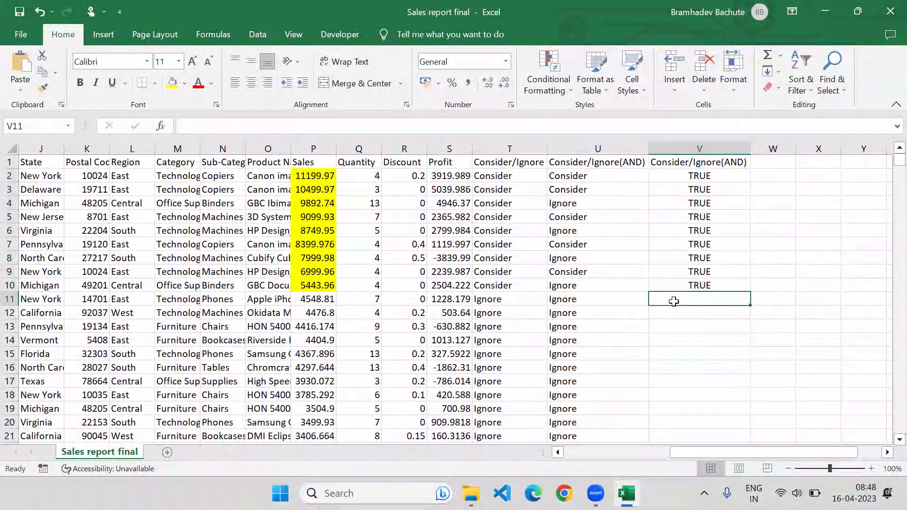
key(ctrl+d)
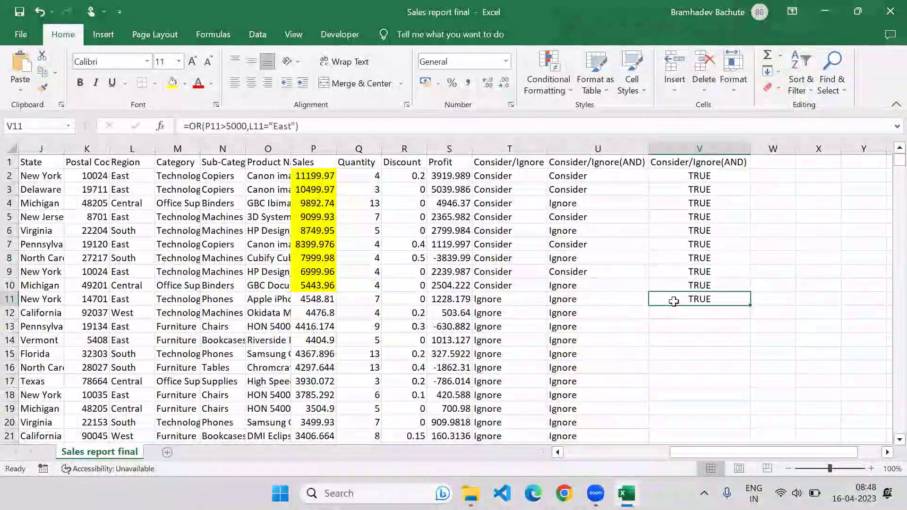
key(shift+space)
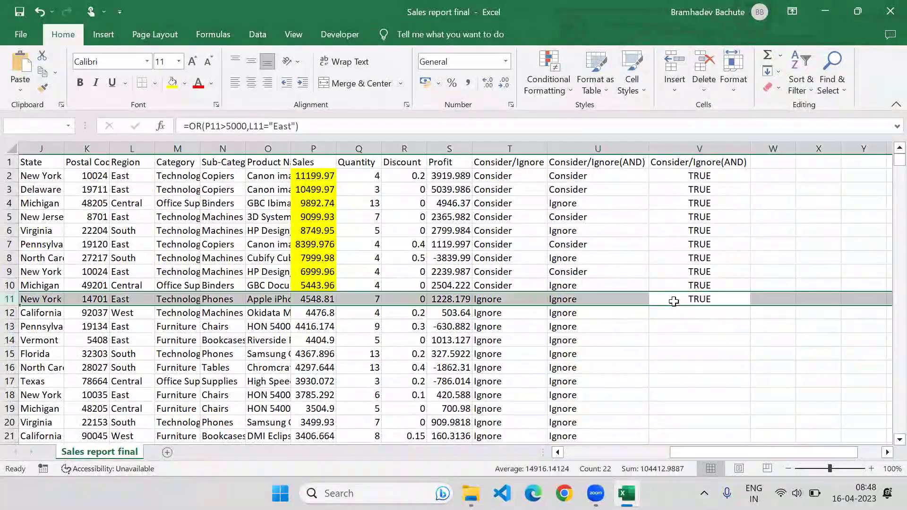
click(324, 299)
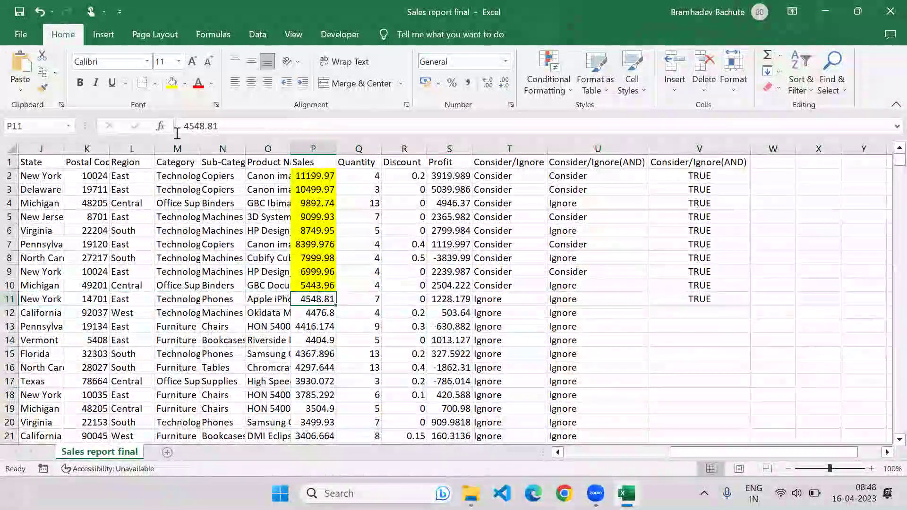
click(692, 297)
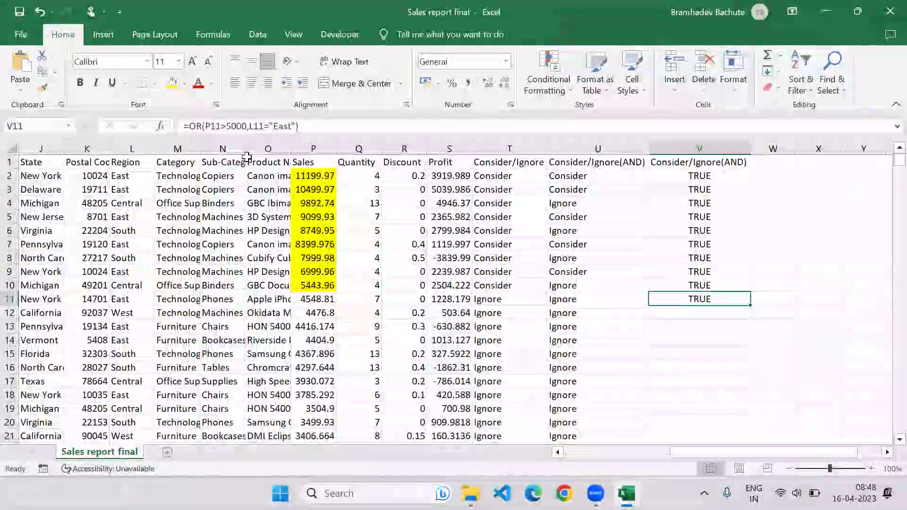
Inspect V11's formula and its East region condition without changing it.
key(XF86AudioLowerVolume)
key(XF86AudioLowerVolume)
key(F2)
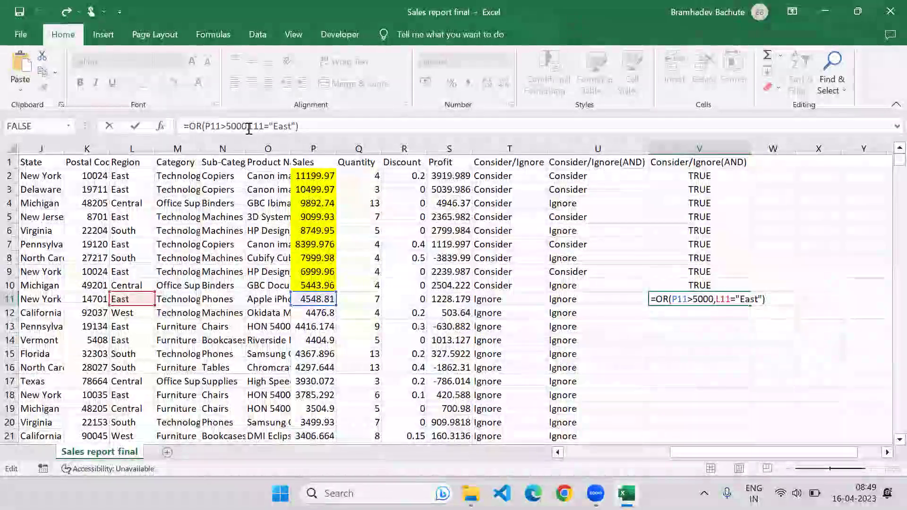
drag(249, 126, 291, 126)
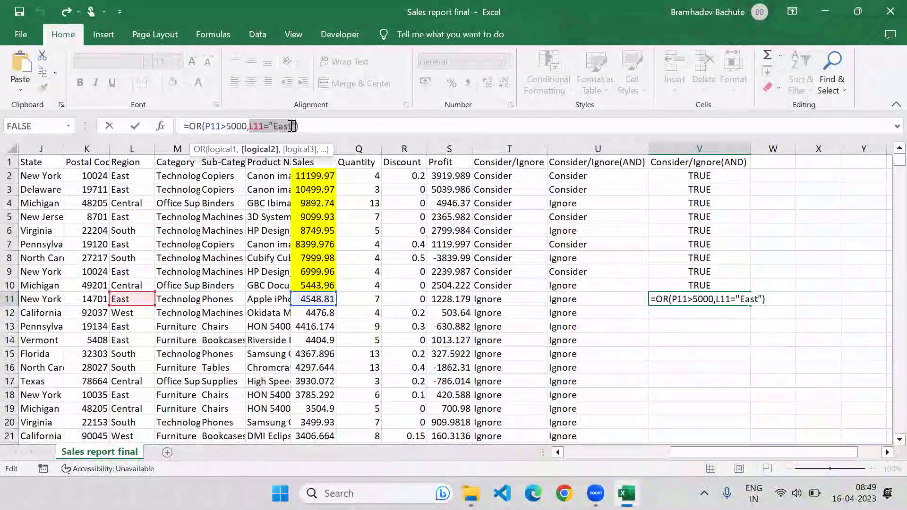
key(ctrl+Return)
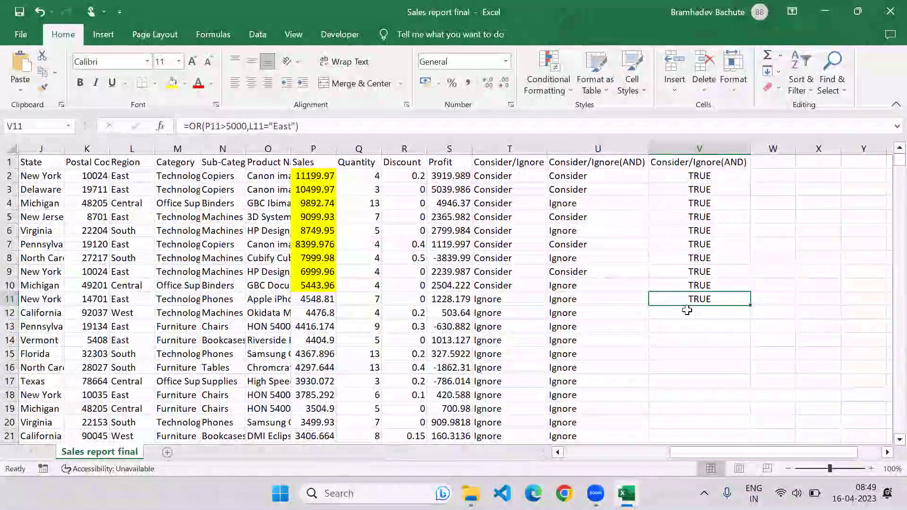
Check that V12's formula returns FALSE for the West order under 5000.
click(687, 310)
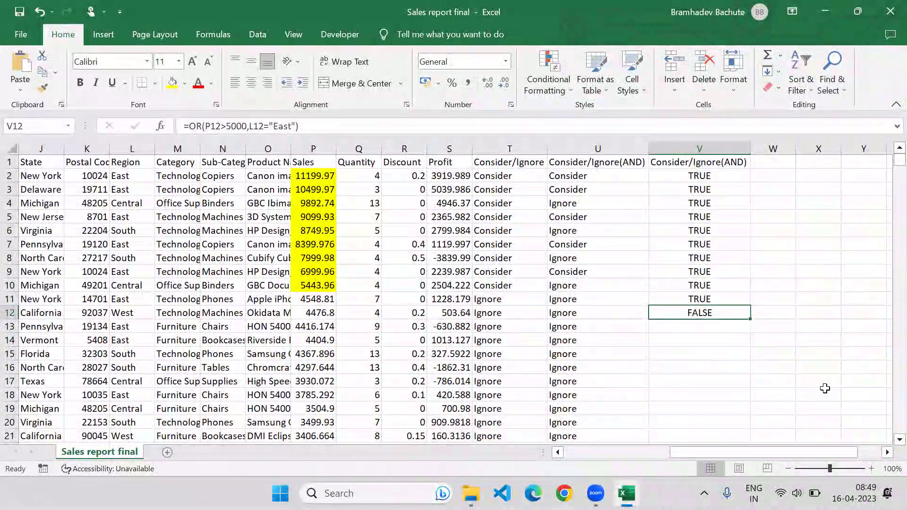
key(F2)
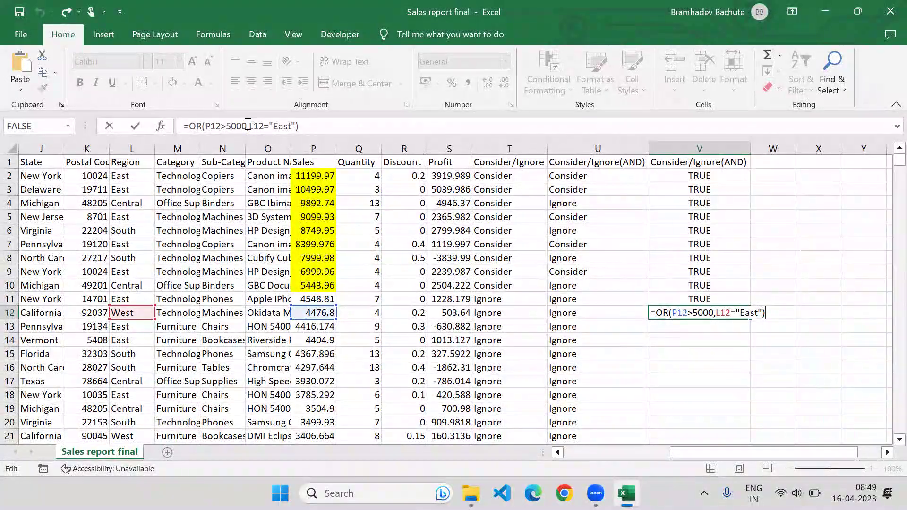
drag(246, 126, 207, 125)
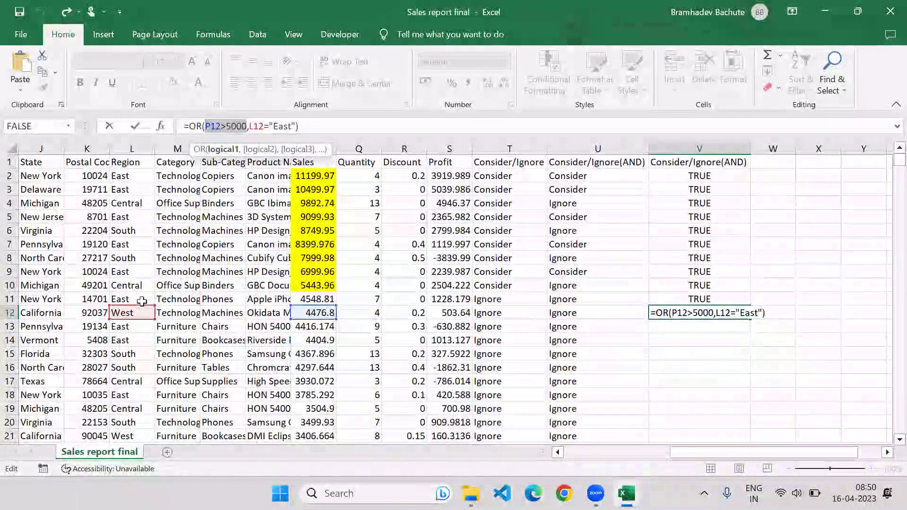
key(Return)
key(Up)
key(Up)
key(Up)
key(Up)
key(Up)
key(Up)
key(Up)
key(Up)
key(Up)
key(Up)
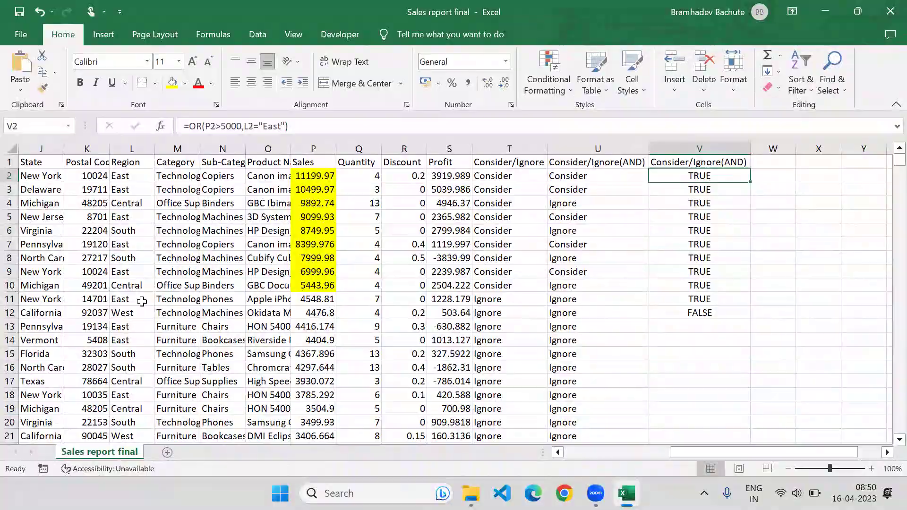
click(192, 126)
Rewrite V2 as =IF(OR(P2>5000,L2="East"),"Consider","Ignore") and confirm it.
text(IF(OR(P2>5000)
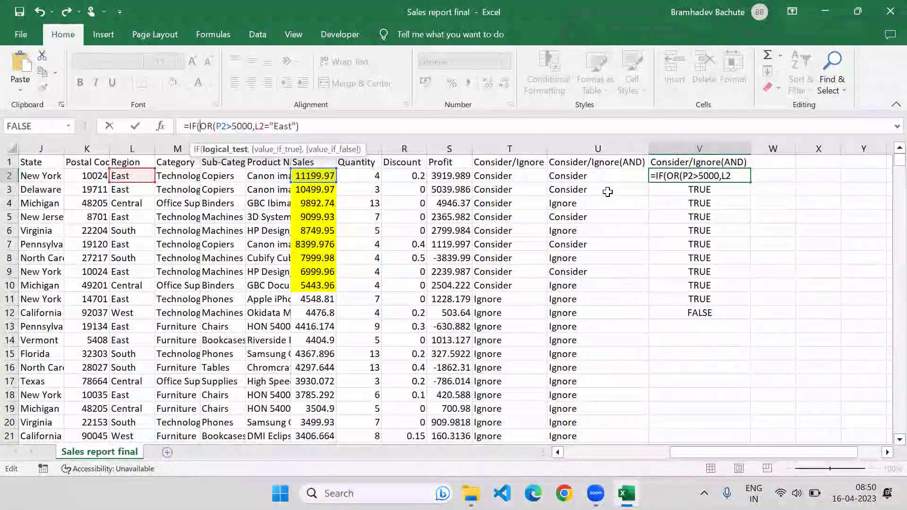
text(,L2="East"),)
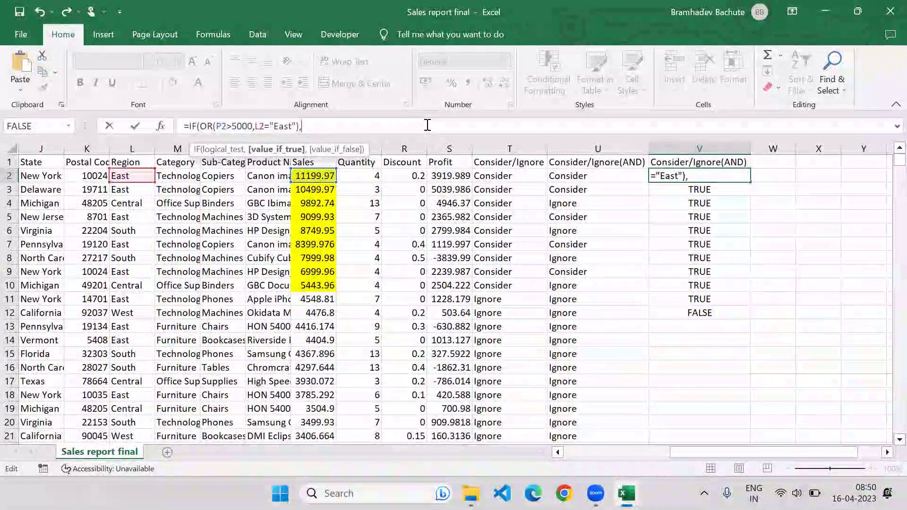
text("Consider)
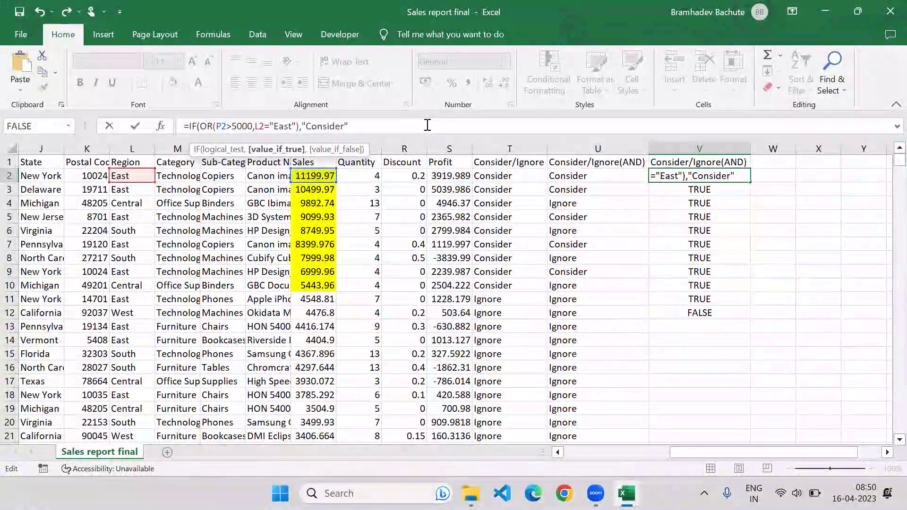
text(",")
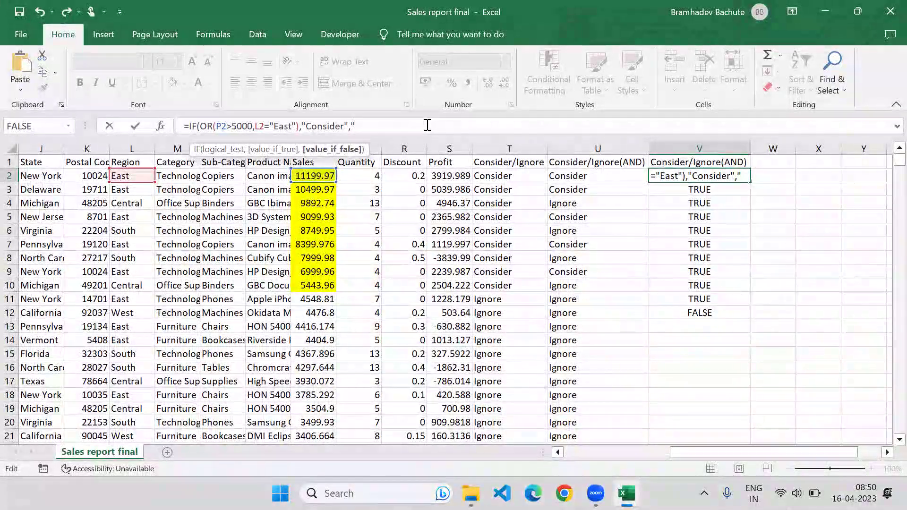
text(Ignore")
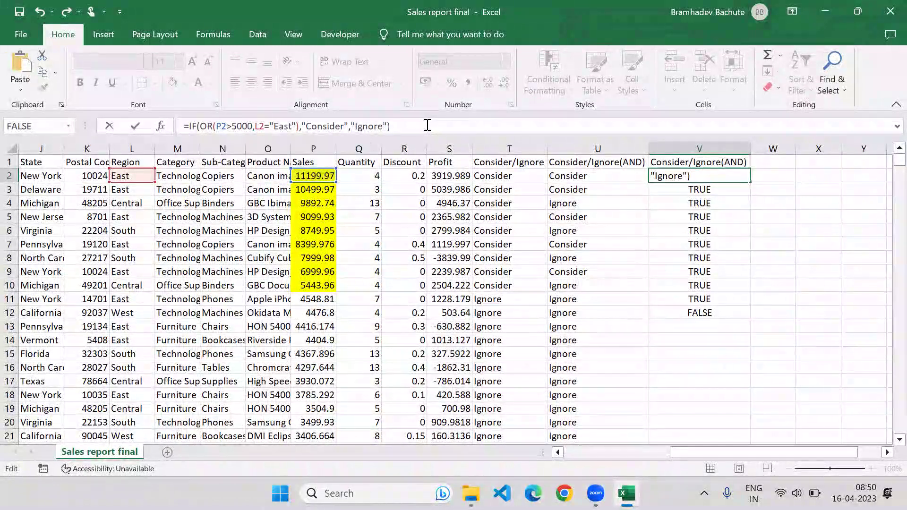
key(Return)
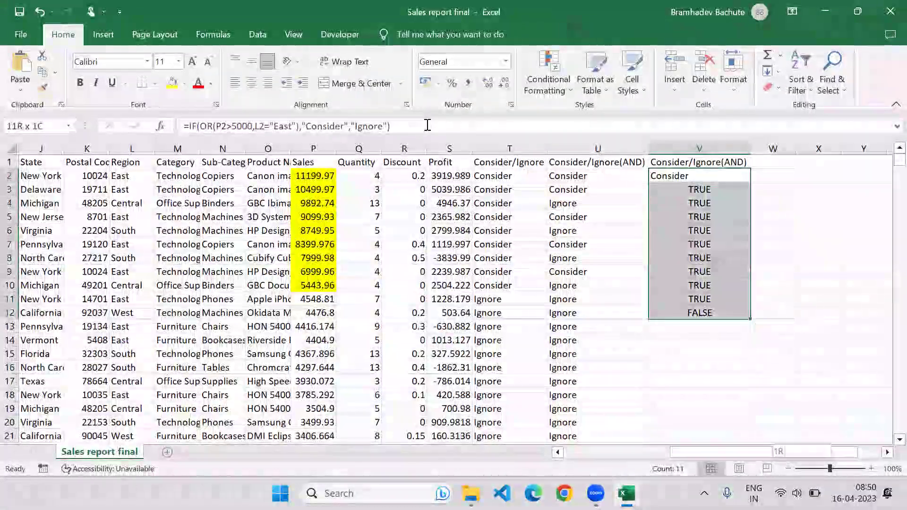
key(Up)
key(Left)
key(ctrl+Down)
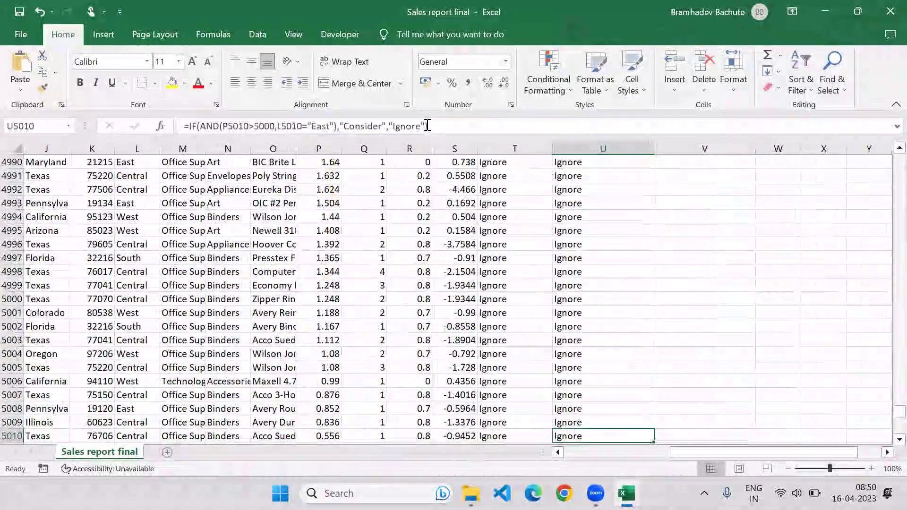
key(Right)
key(ctrl+shift+Up)
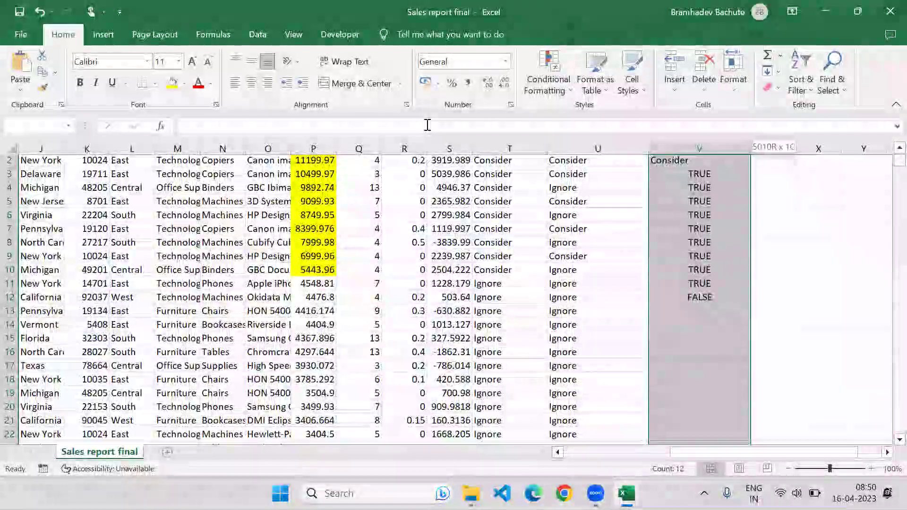
key(shift+Up)
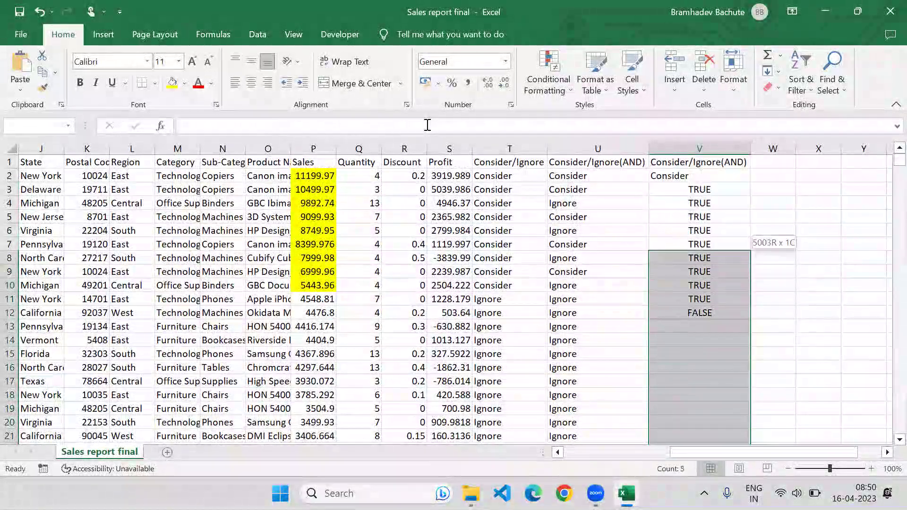
key(shift+Up)
key(shift+Up)
key(shift+Up)
key(shift+Up)
key(shift+Up)
key(shift+Up)
key(shift+Up)
key(shift+Up)
key(shift+Up)
key(ctrl+d)
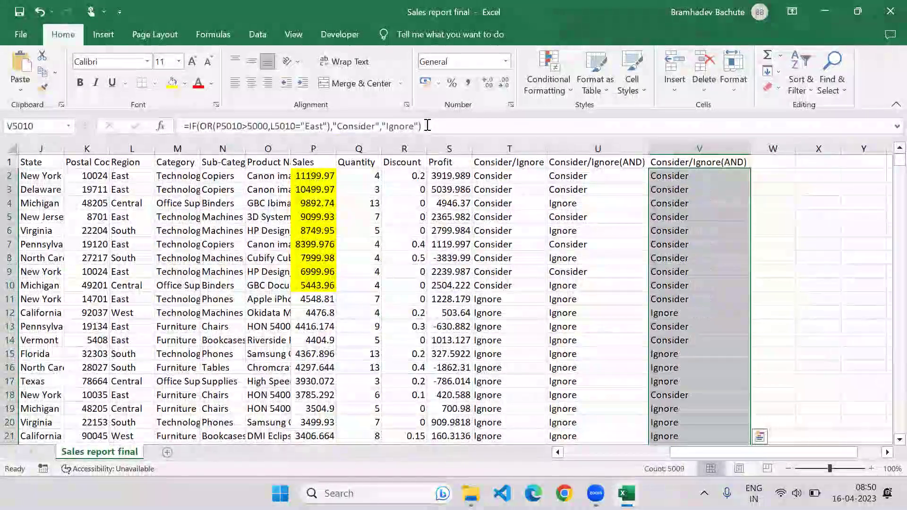
key(Down)
key(Up)
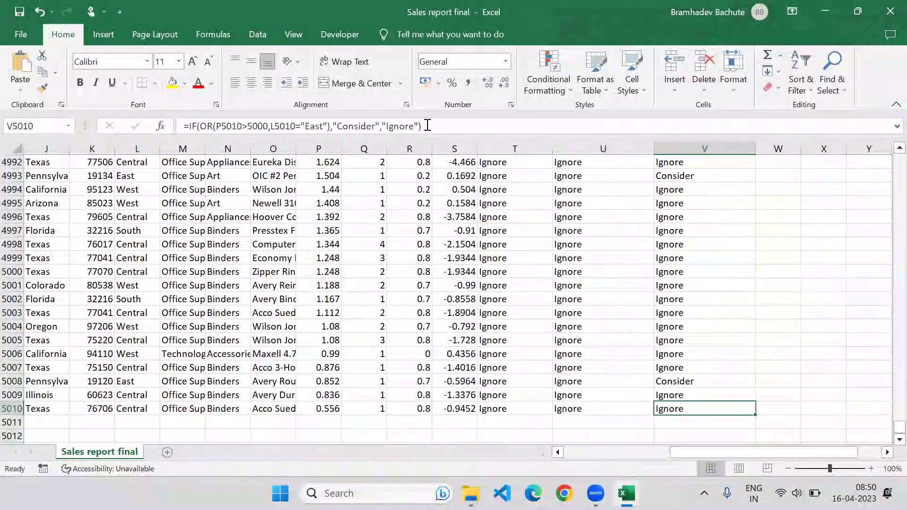
key(ctrl+Up)
key(Down)
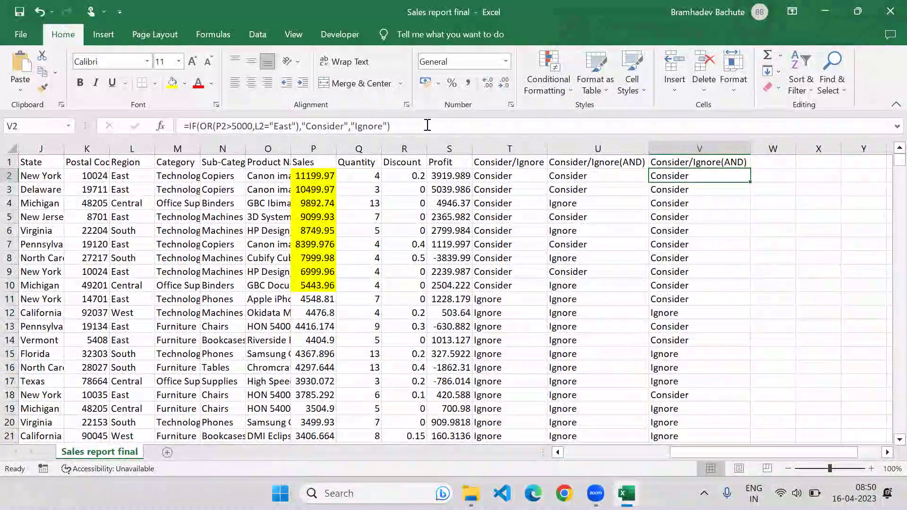
key(Down)
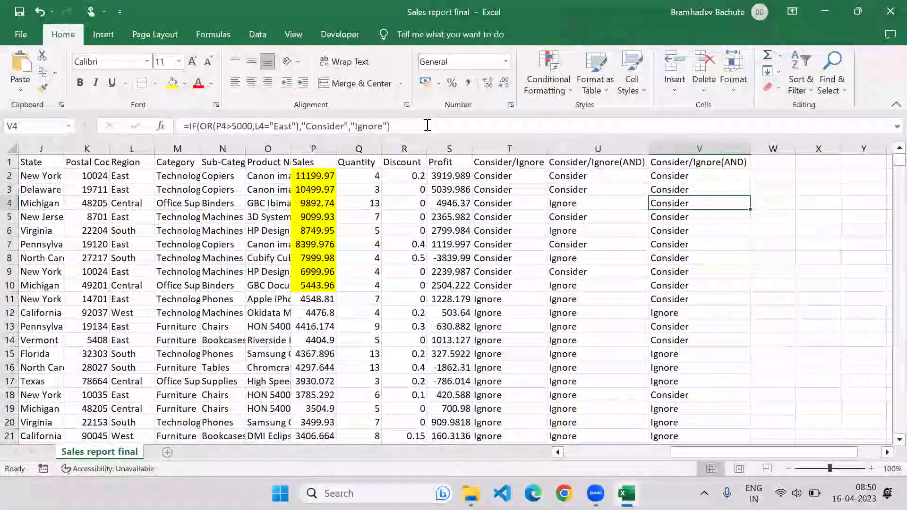
key(Down)
key(Down)
key(Down)
key(Down)
key(Down)
key(Down)
key(Down)
key(Down)
key(Down)
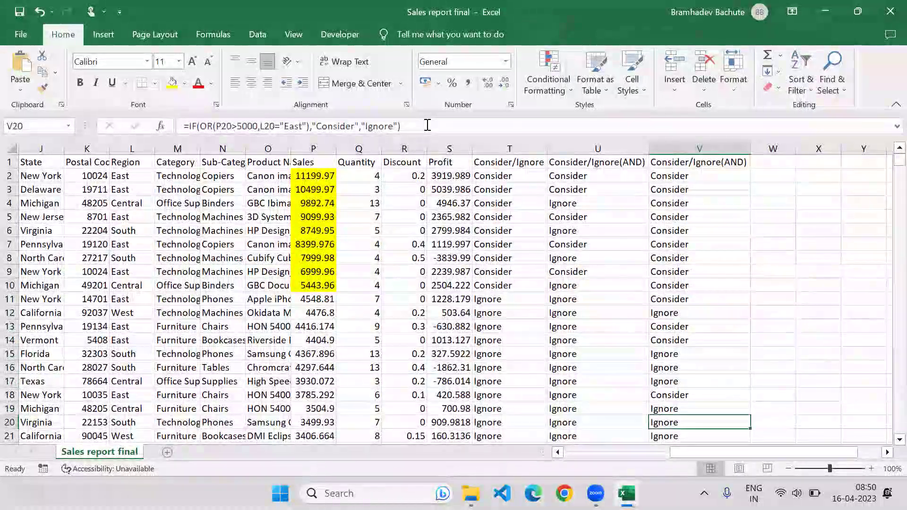
key(Down)
key(Down)
key(Down)
key(Down)
key(Down)
key(Down)
key(Down)
key(Down)
key(Down)
key(Down)
key(Down)
key(Down)
key(Down)
key(Down)
key(Down)
key(Down)
key(ctrl+Up)
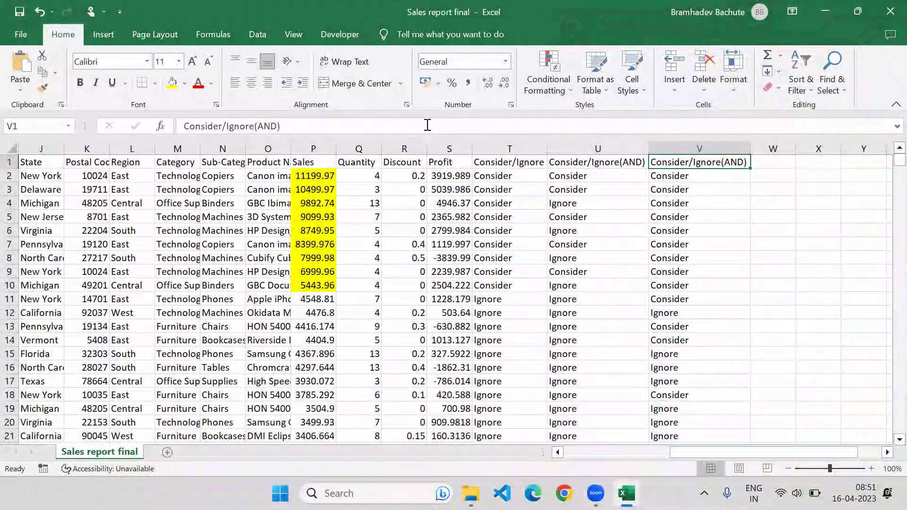
Rename the V1 header from Consider/Ignore(AND) to Consider/Ignore(OR).
click(273, 127)
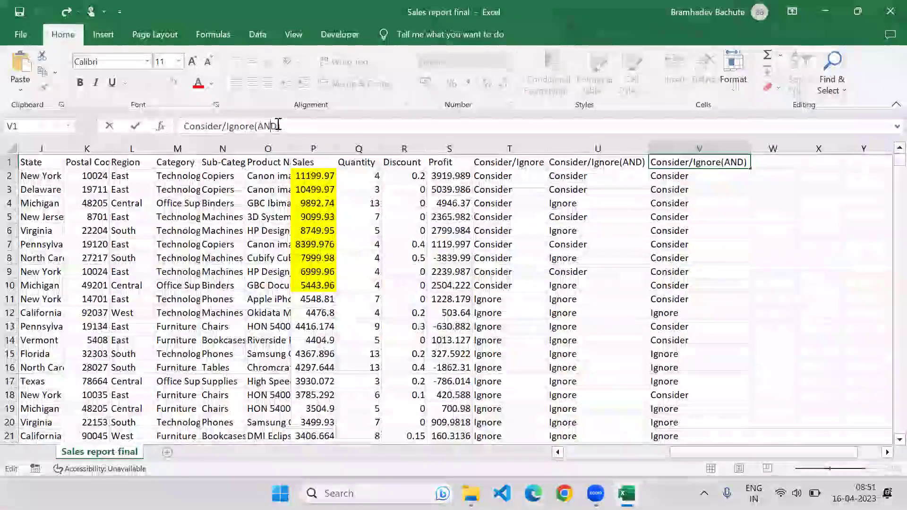
key(BackSpace)
key(BackSpace)
key(BackSpace)
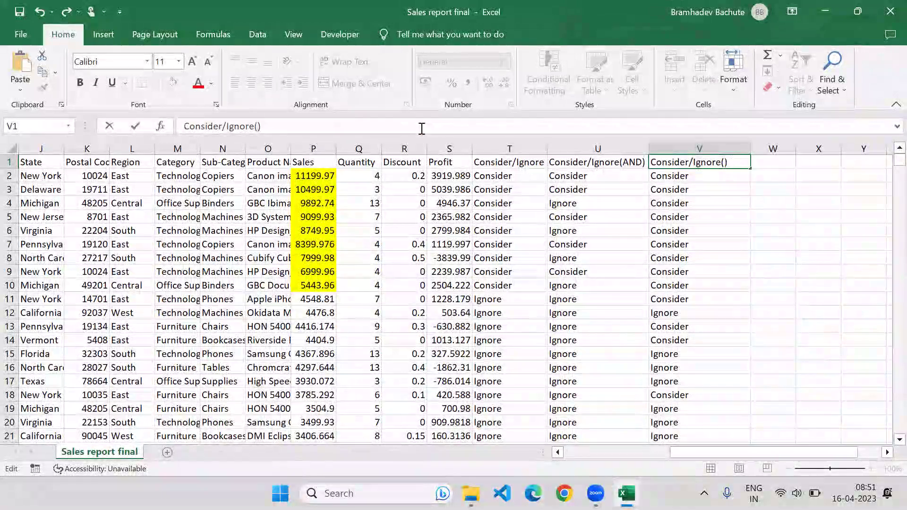
text(OR)
key(Tab)
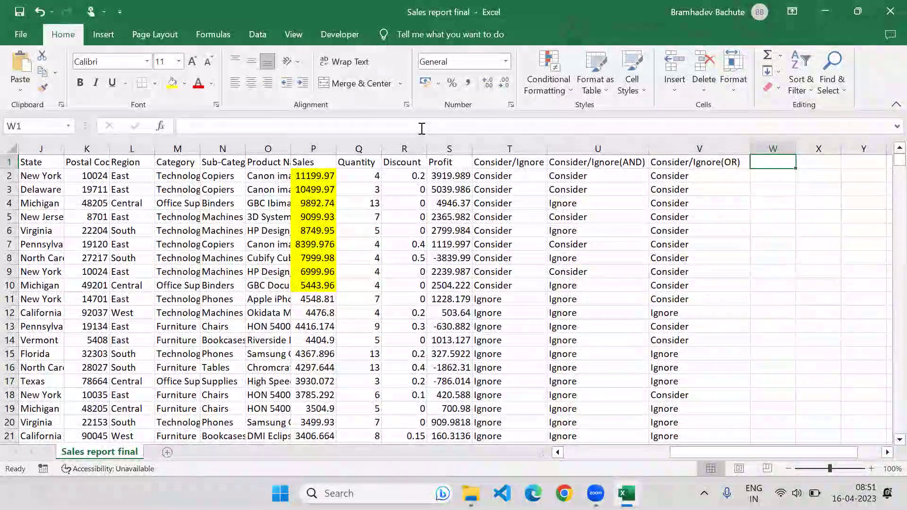
Copy the V1 header into W1 and change it to Consider/Ignore(NOT).
key(Left)
key(ctrl+c)
key(Right)
key(ctrl+v)
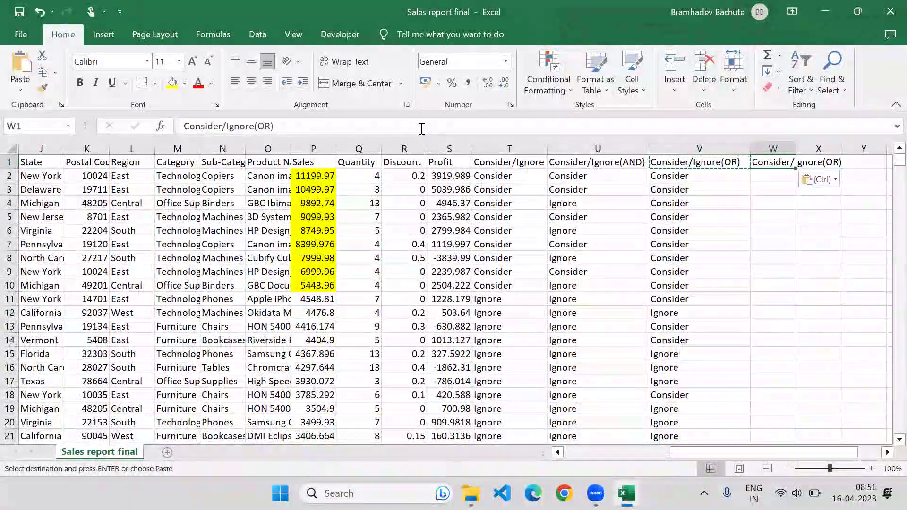
key(F2)
key(Left)
key(BackSpace)
key(BackSpace)
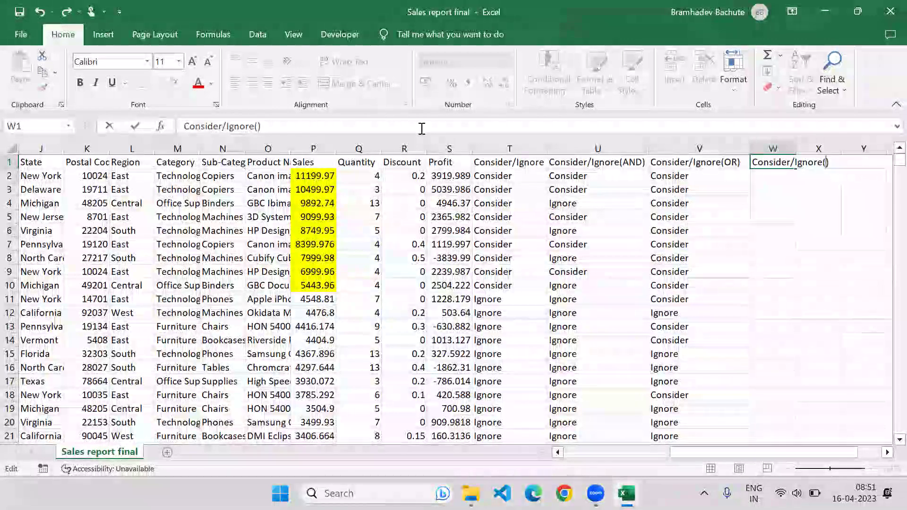
text(NOT)
key(ctrl+Return)
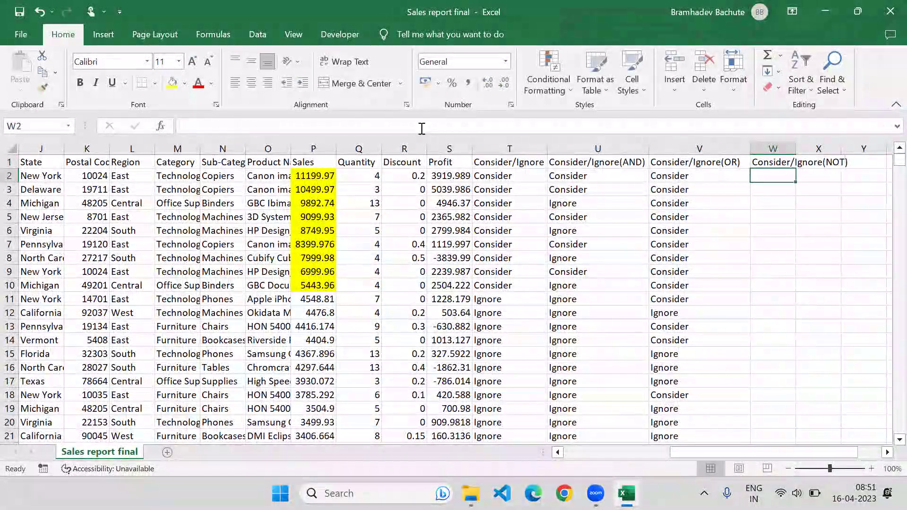
Review the U2 and V2 formulas and copy V2's OR expression for W2.
key(Left)
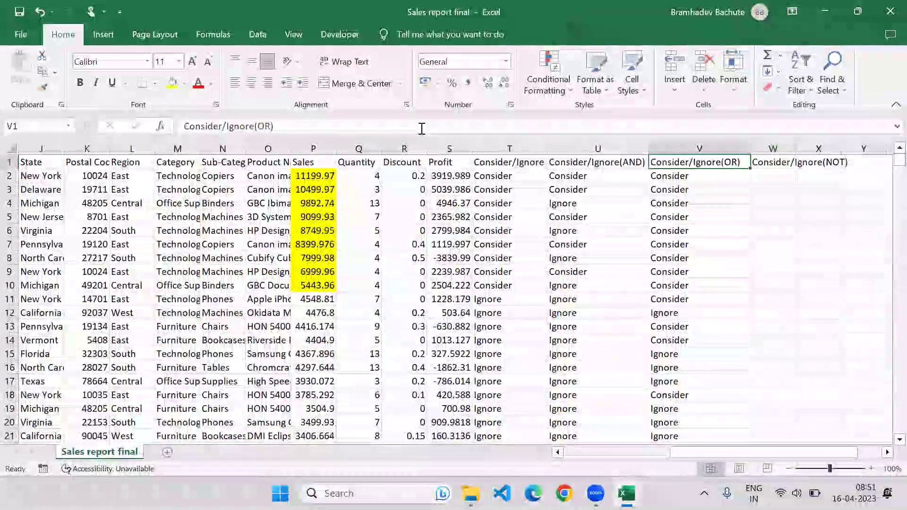
key(Left)
key(Down)
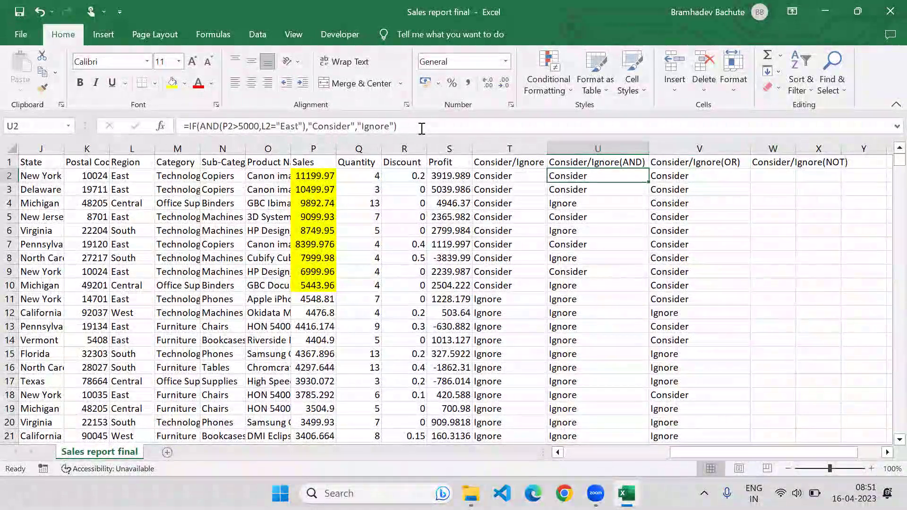
key(Right)
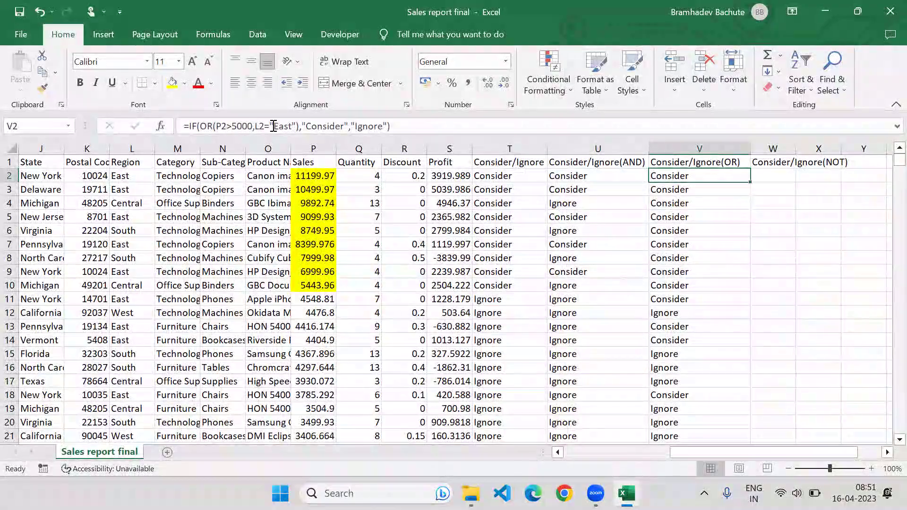
click(299, 126)
drag(298, 127, 202, 123)
key(Escape)
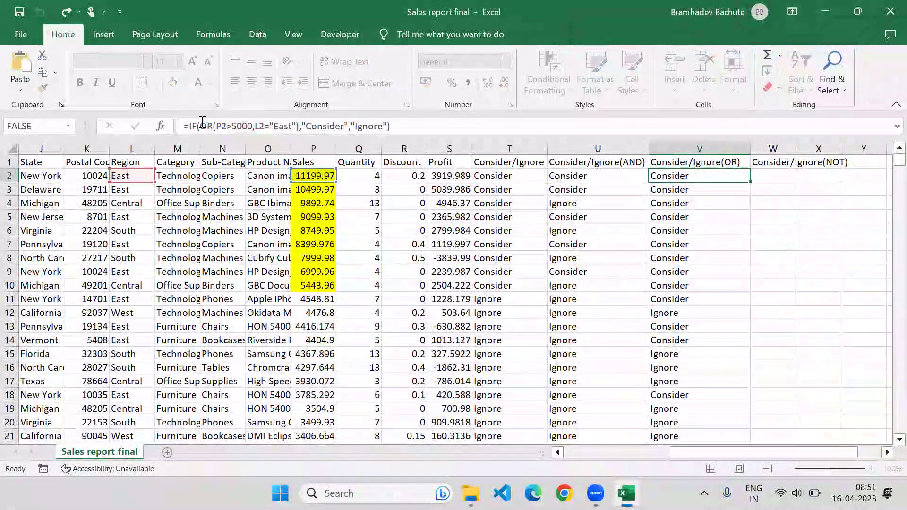
click(777, 174)
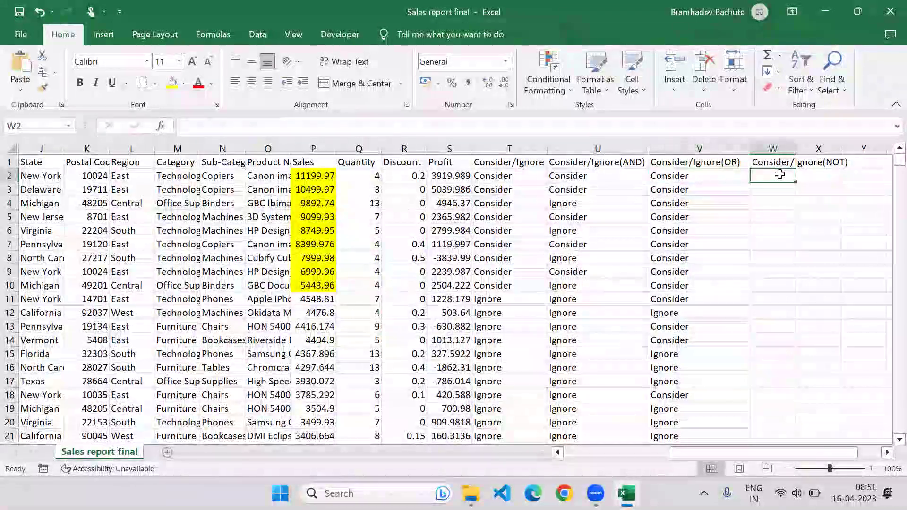
Paste =OR(P2>5000,L2="East") into W2.
text(=)
key(ctrl+v)
key(ctrl+Return)
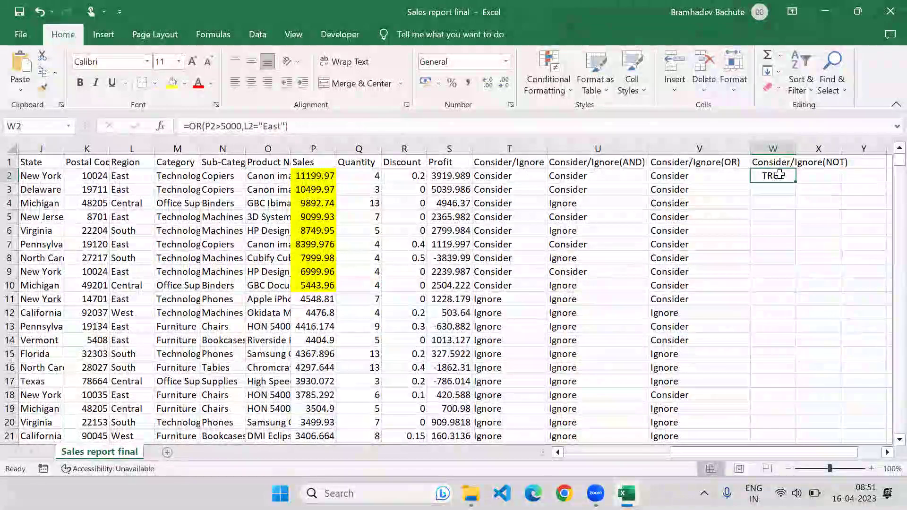
drag(308, 125, 190, 132)
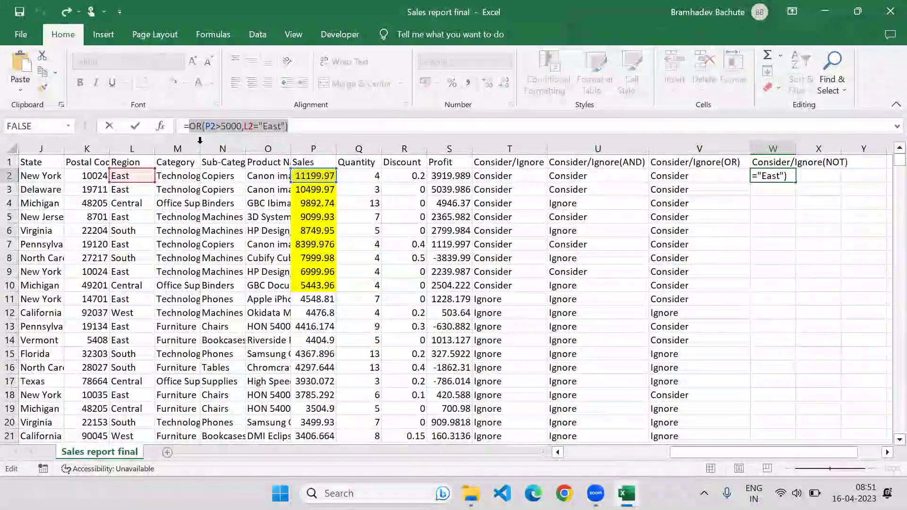
key(Escape)
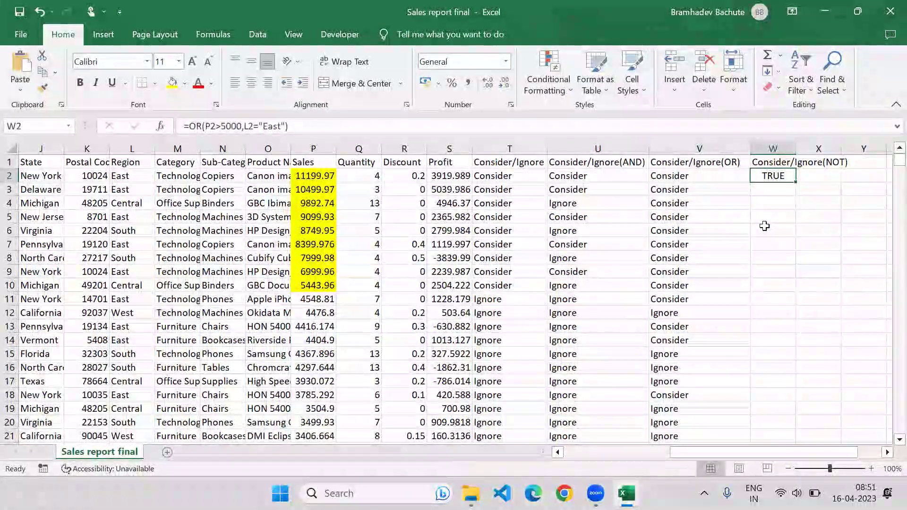
Wrap W2's formula in NOT to get =NOT(OR(P2>5000,L2="East")).
key(F2)
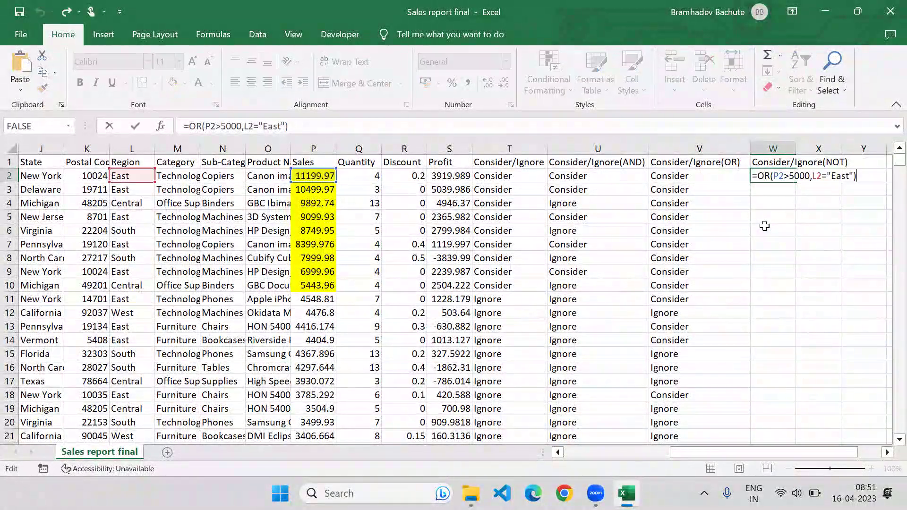
key(Home)
key(Right)
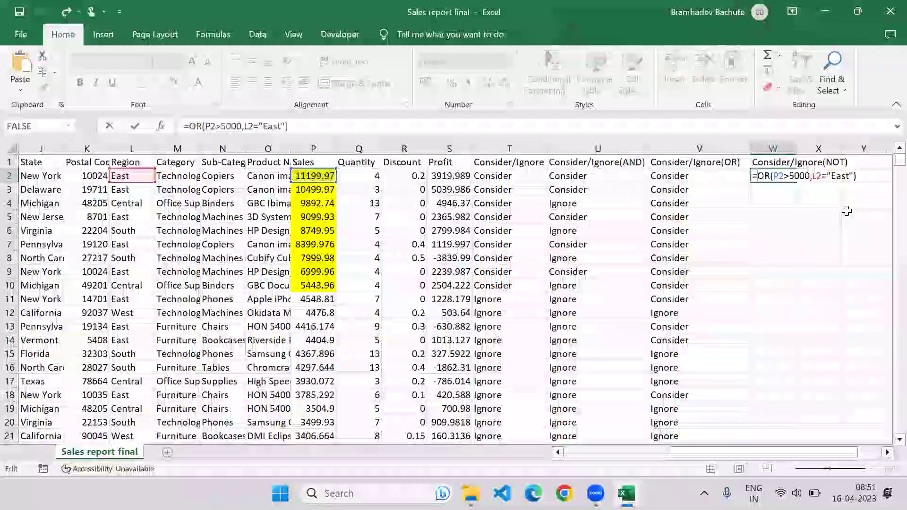
text(Not)
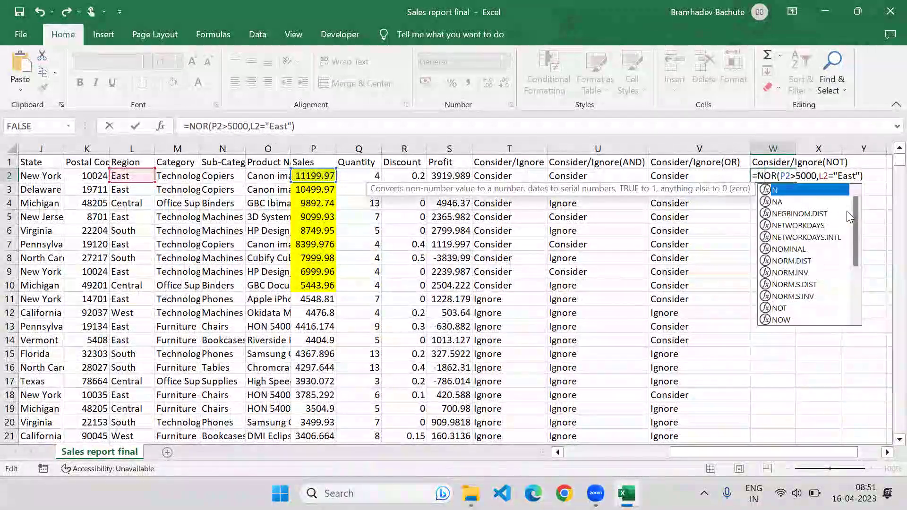
key(Tab)
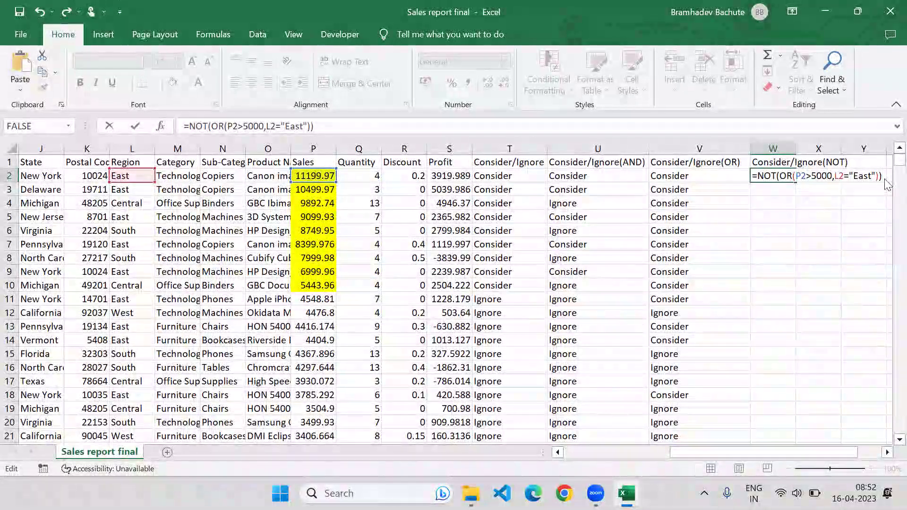
key(Return)
key(Return)
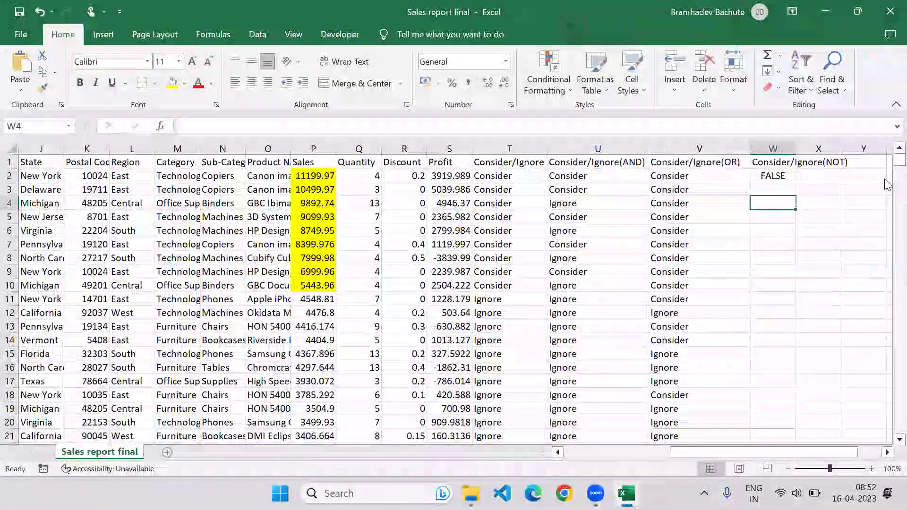
Copy the NOT formula down through W11, every row showing FALSE.
key(Up)
key(Up)
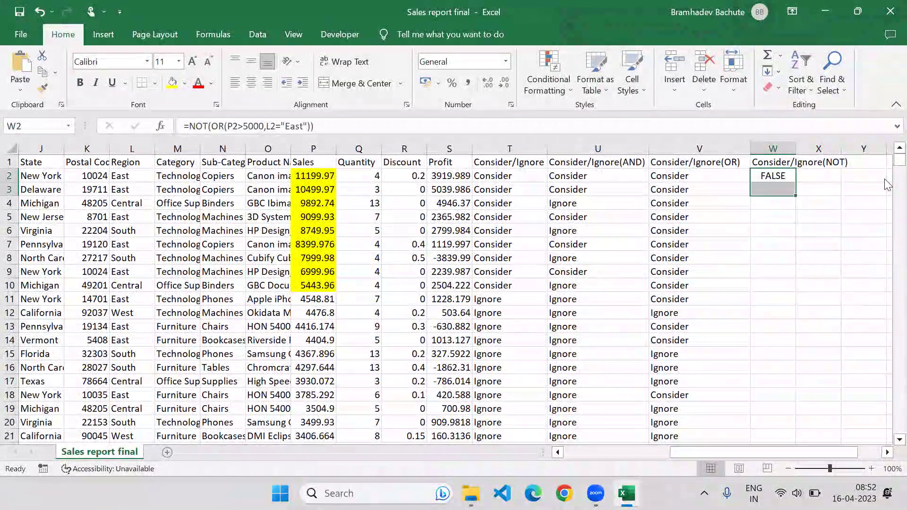
key(shift+Down)
key(shift+Down)
key(shift+Down)
key(shift+Down)
drag(796, 264, 796, 305)
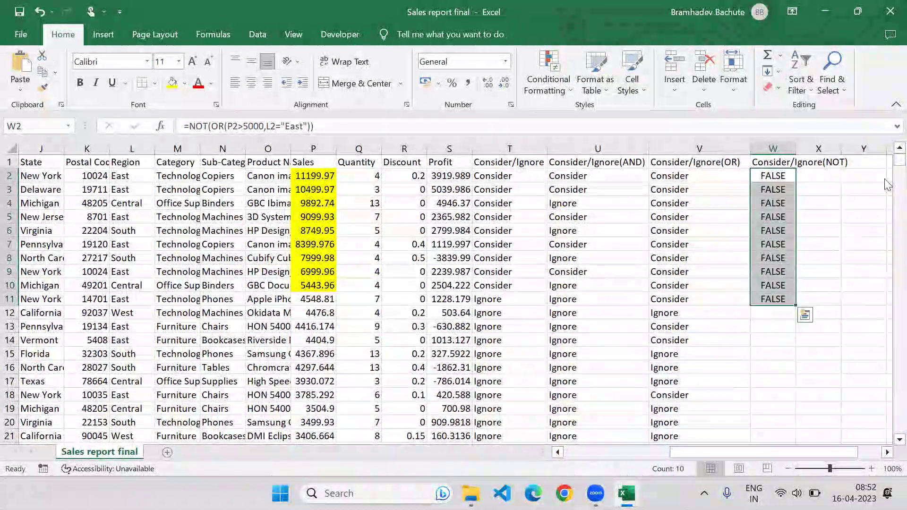
key(Up)
key(Down)
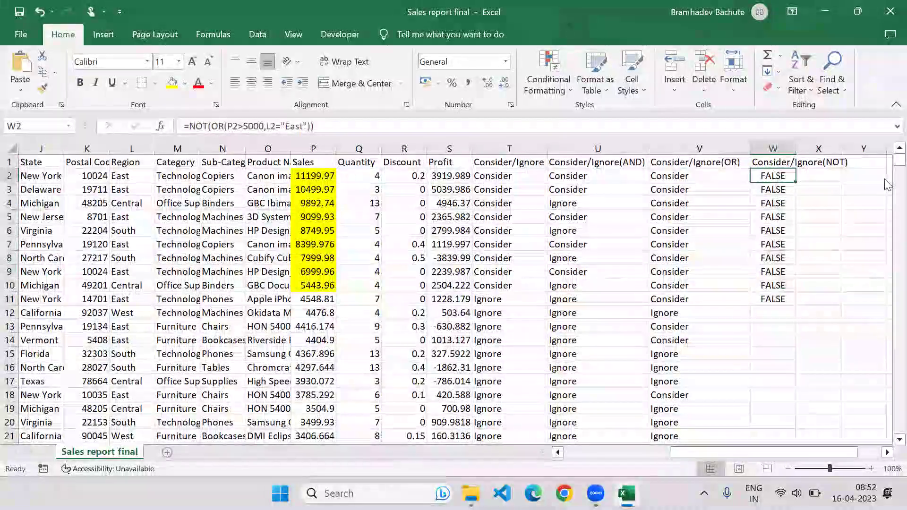
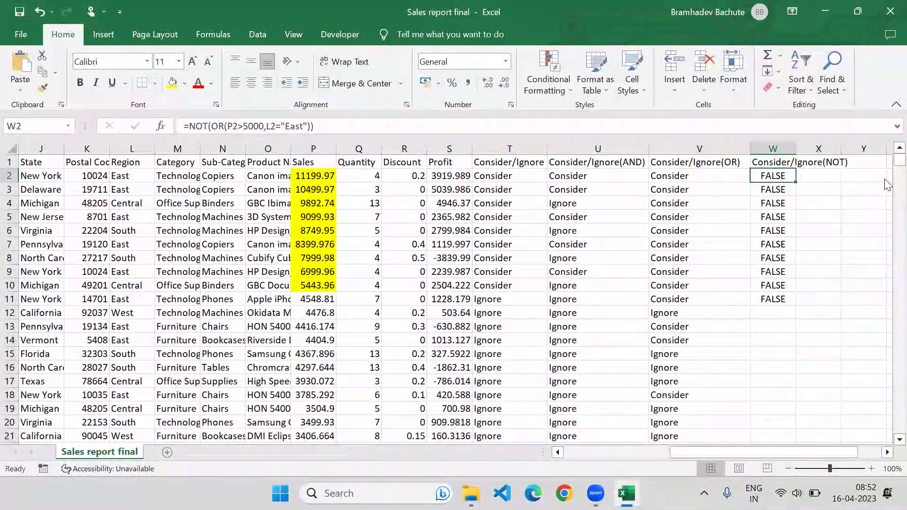
Clear the FALSE results in W2:W11, then undo the clear and return to W2.
key(ctrl+shift+Down)
key(Delete)
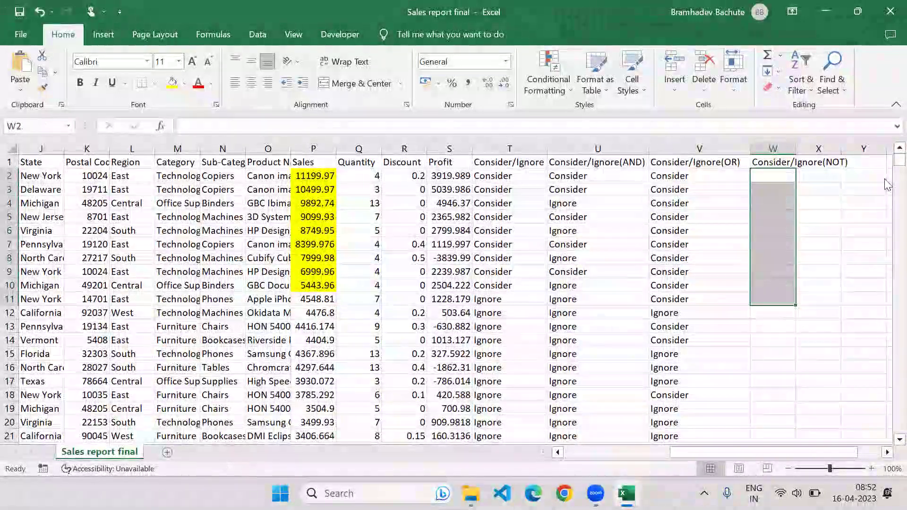
key(Up)
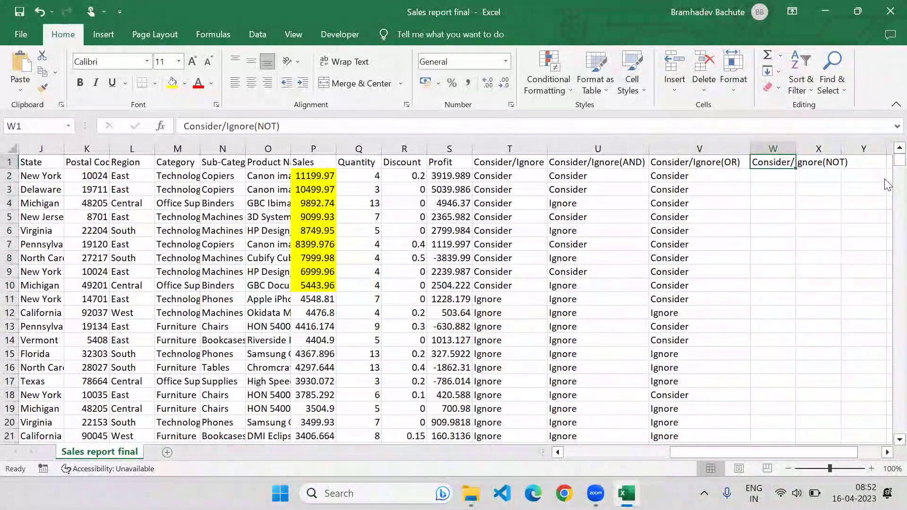
key(ctrl+z)
key(Down)
key(Up)
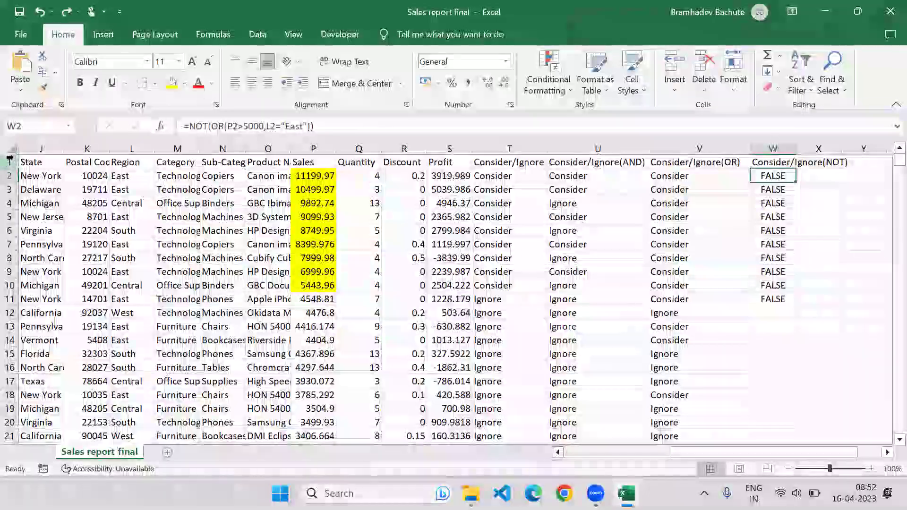
Change W2 to =IF(NOT(OR(P2>5000,L2="East")),"Consider","Ignore") and select W2:W11.
click(189, 127)
text(IF()
click(485, 132)
text(,)
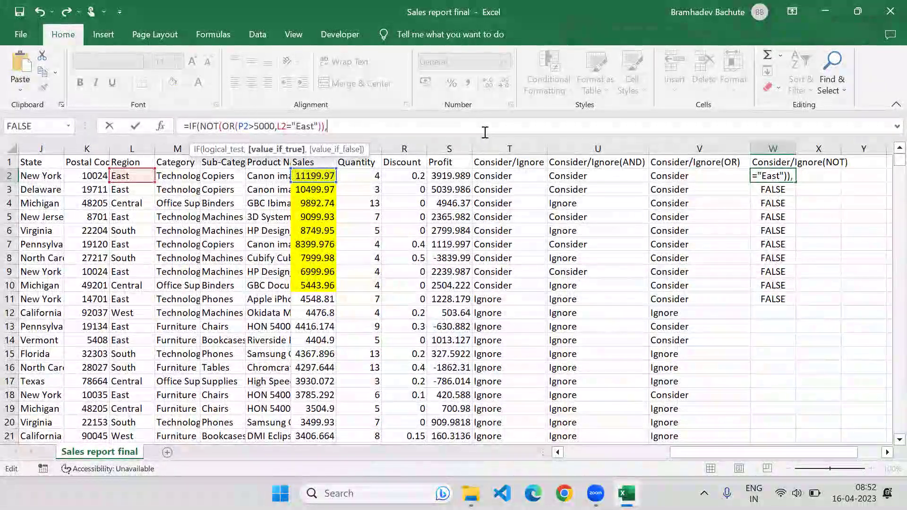
text("COnsider)
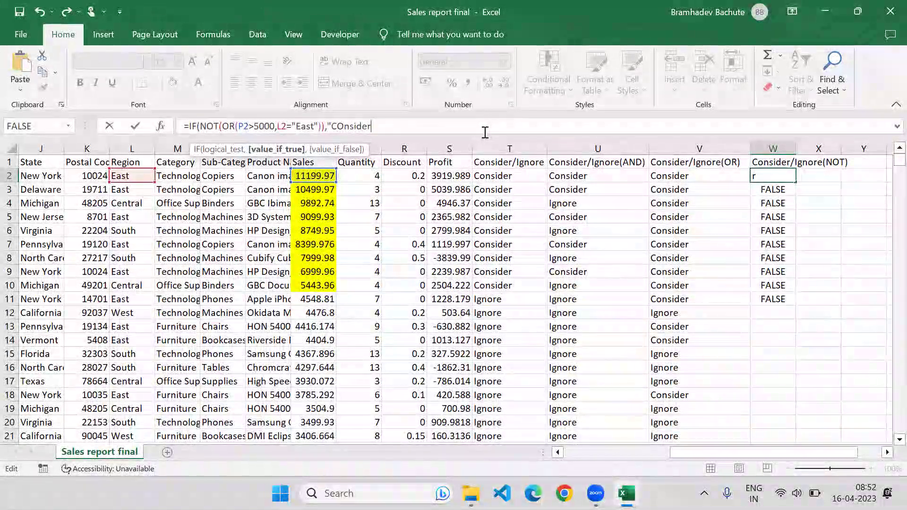
text(","If)
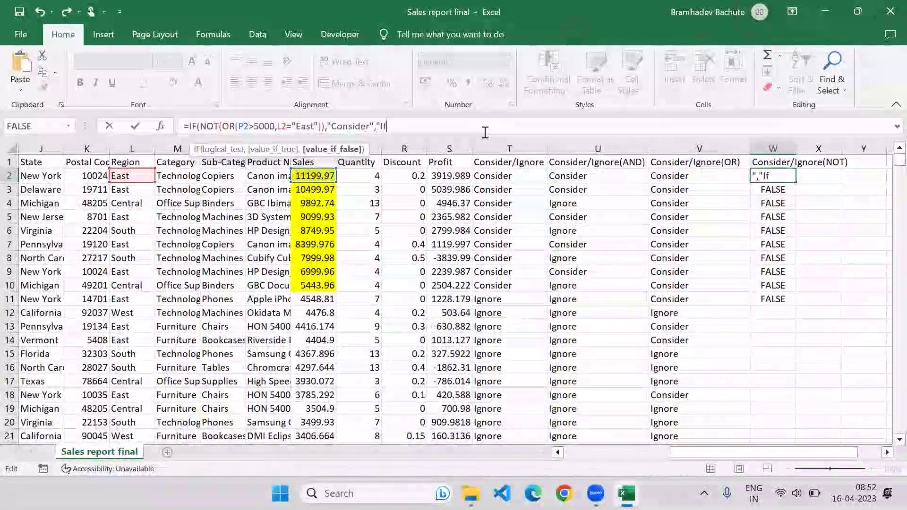
key(BackSpace)
text(gnor)
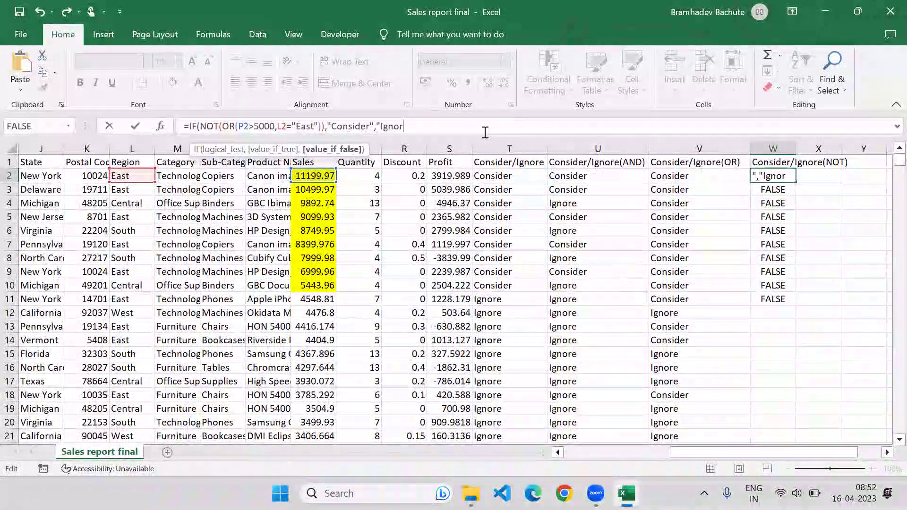
text(e"))
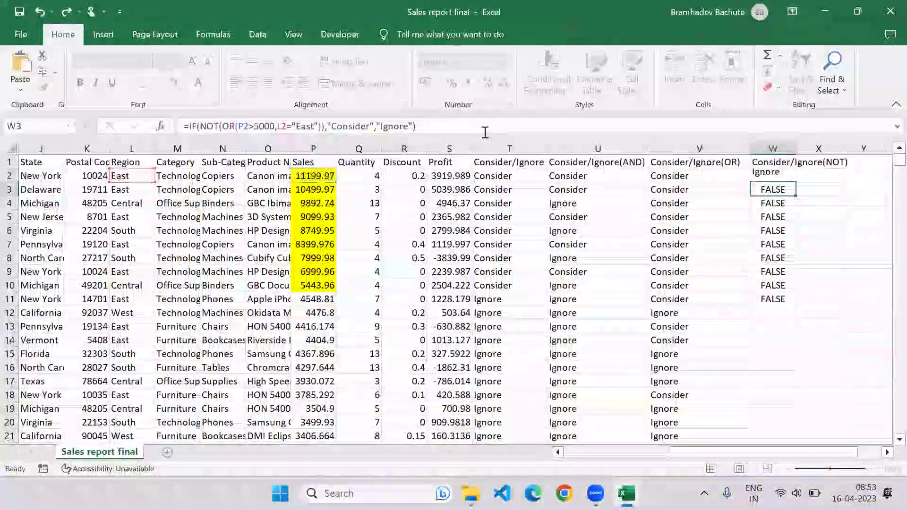
key(Return)
key(Up)
key(ctrl+shift+Down)
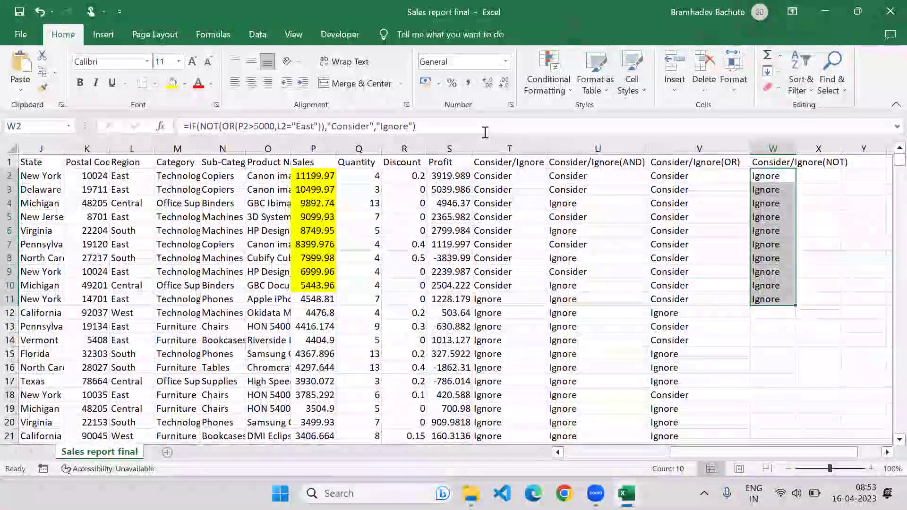
Fill W2's IF/NOT/OR formula down through W12 with Ctrl+D.
key(shift+Down)
key(ctrl+q)
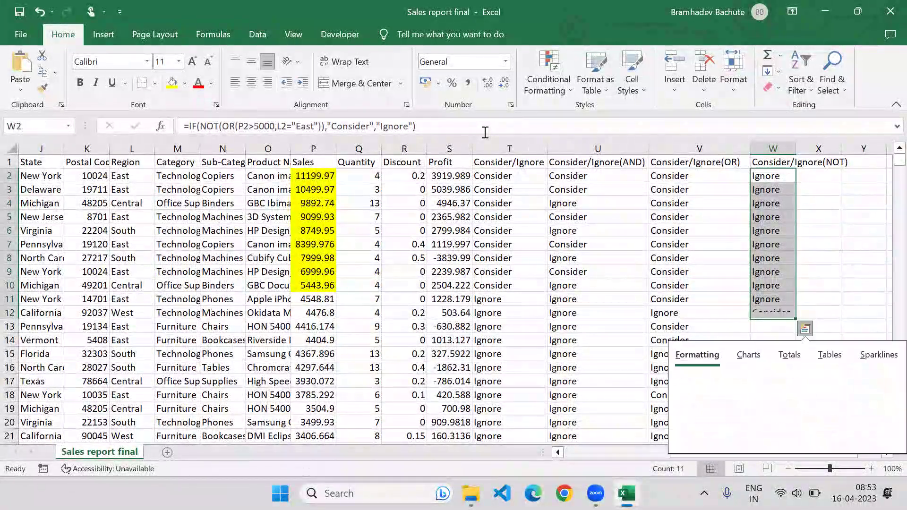
key(ctrl+d)
key(Escape)
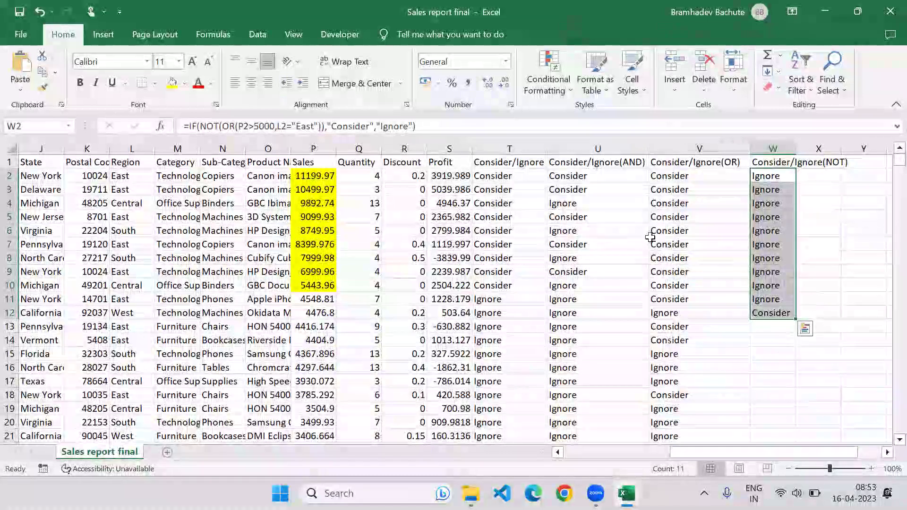
Compare the OR results in column V with the new NOT results through row 12.
click(723, 178)
drag(779, 175, 782, 243)
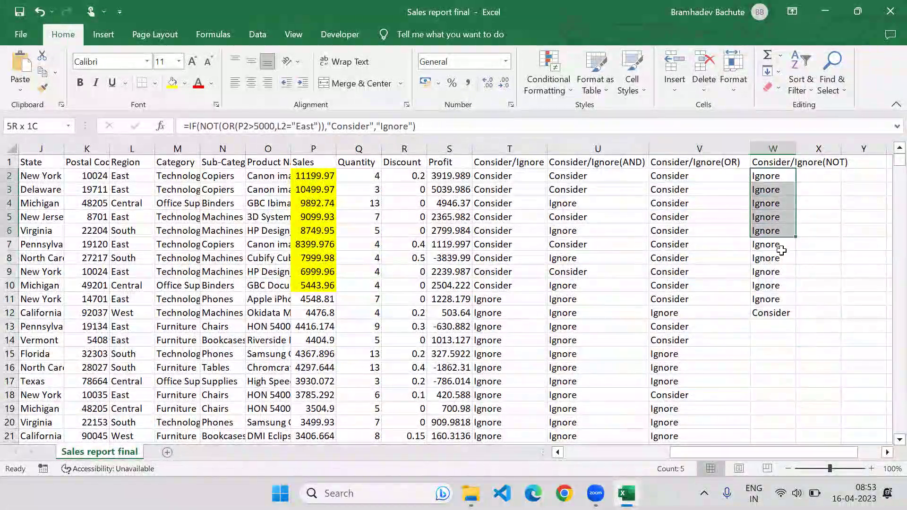
drag(777, 303, 774, 299)
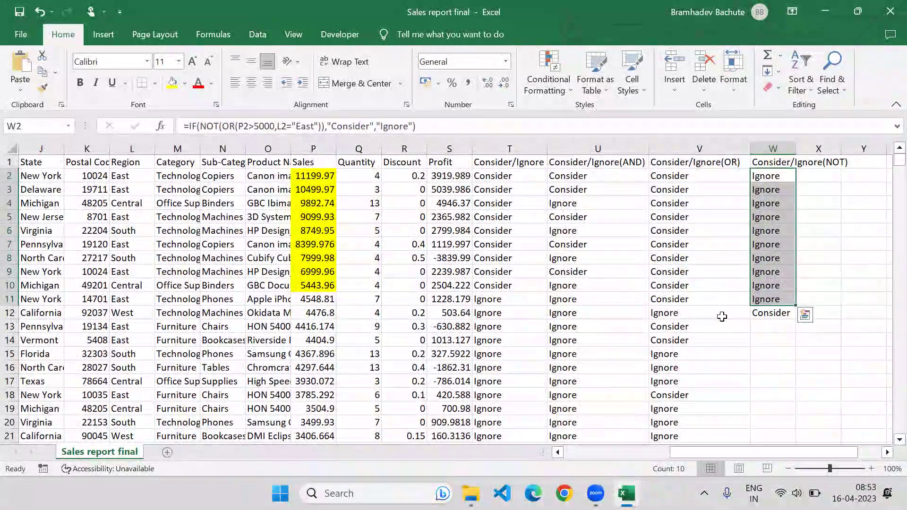
click(736, 314)
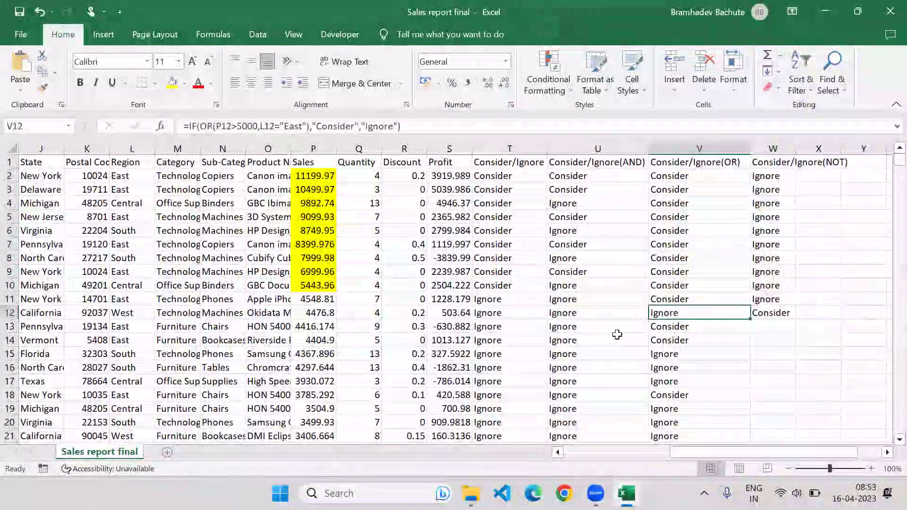
click(766, 312)
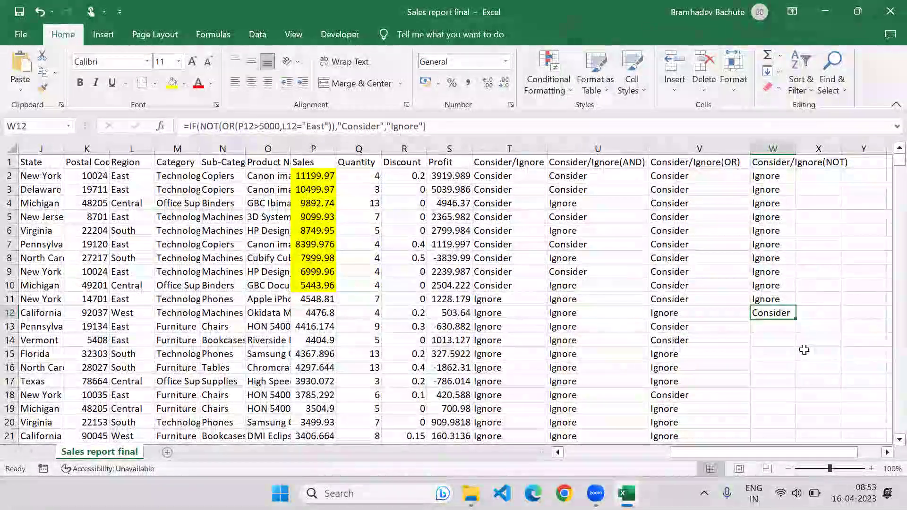
click(211, 35)
click(172, 74)
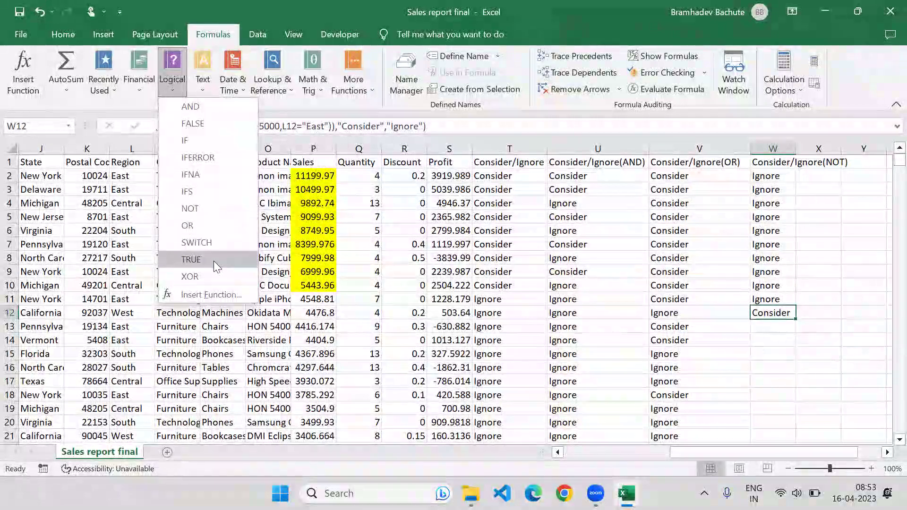
click(839, 202)
click(848, 185)
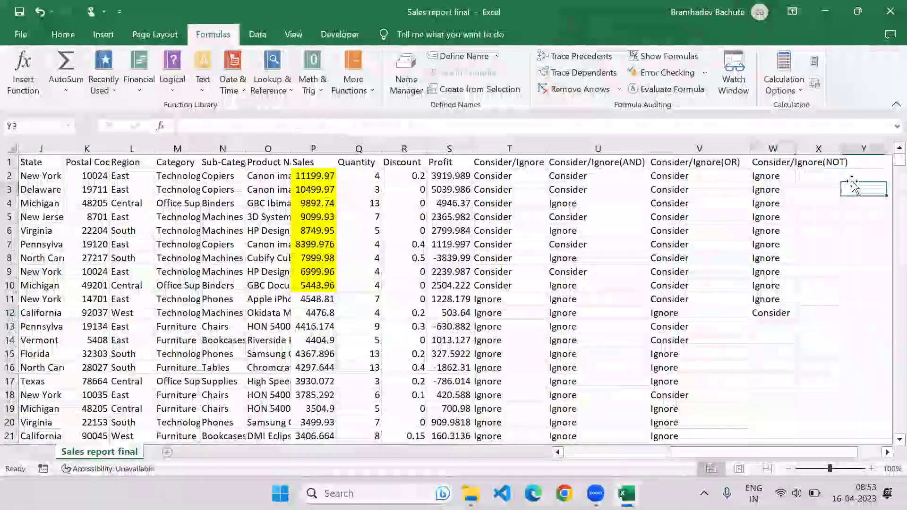
key(Right)
key(Right)
key(Right)
key(Right)
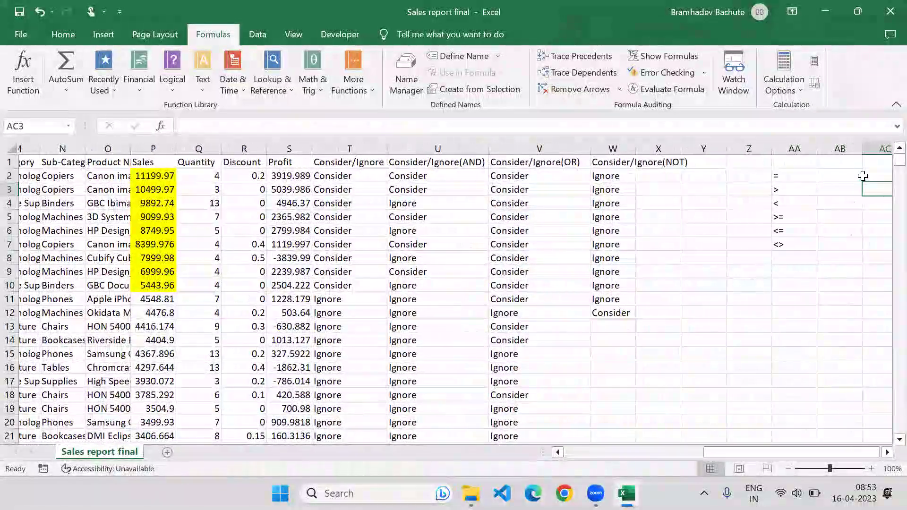
key(Left)
key(Left)
key(Left)
key(Left)
key(Left)
key(Left)
key(Up)
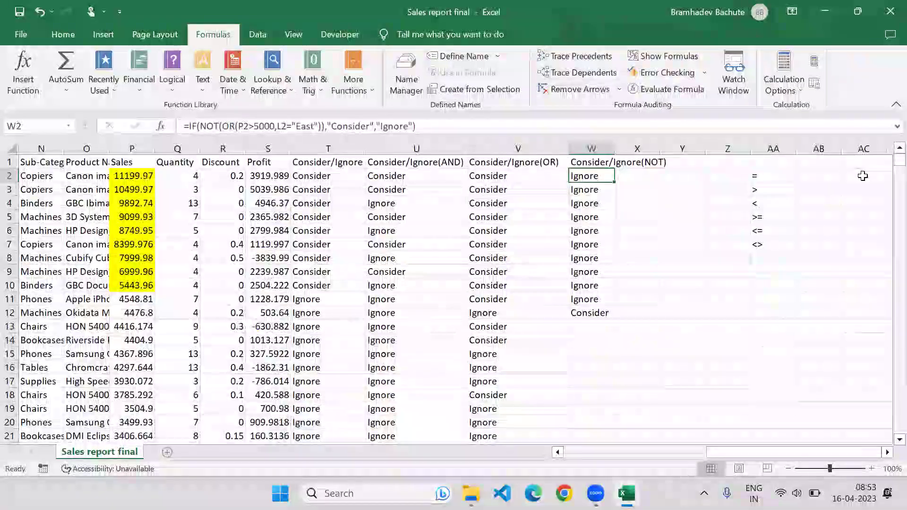
key(Right)
key(Right)
key(Right)
key(Right)
key(Right)
key(Right)
key(Right)
key(Right)
key(Right)
key(Right)
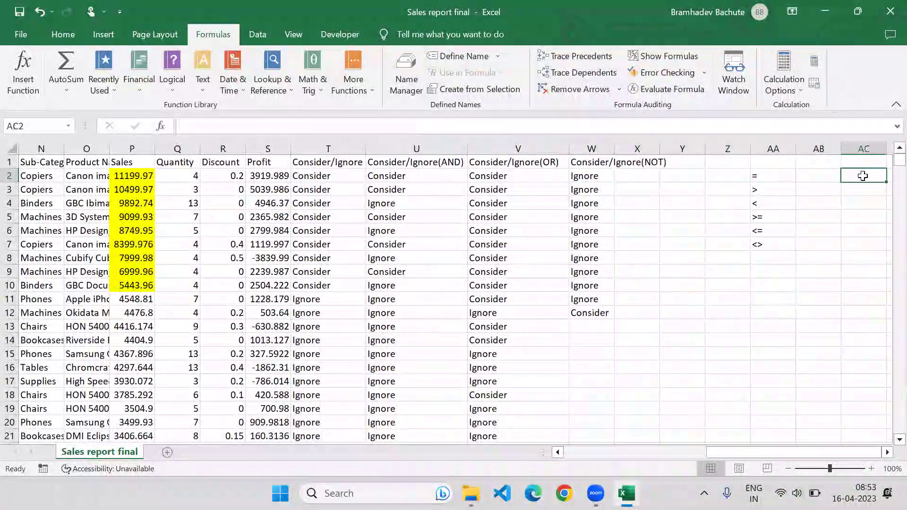
Enter =TRUE() in AC2 using the function suggestion.
key(Left)
key(Left)
key(Left)
key(Left)
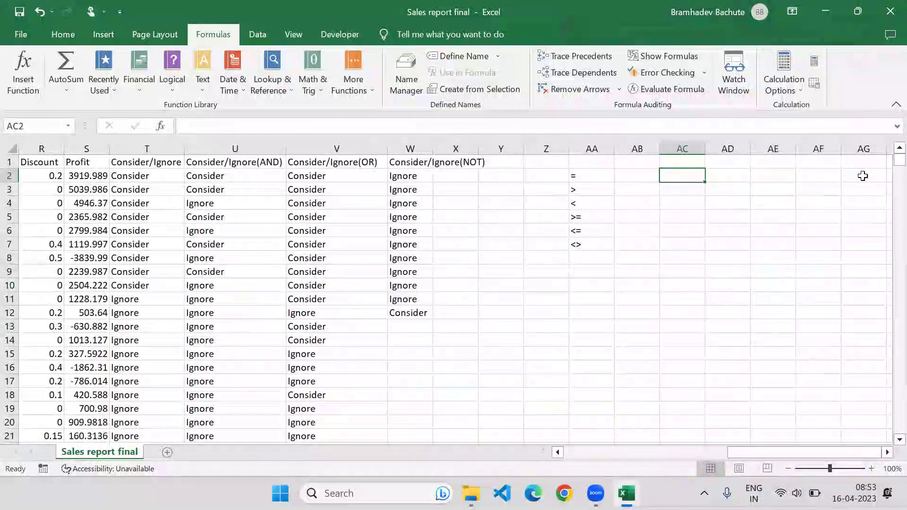
text(=Tr)
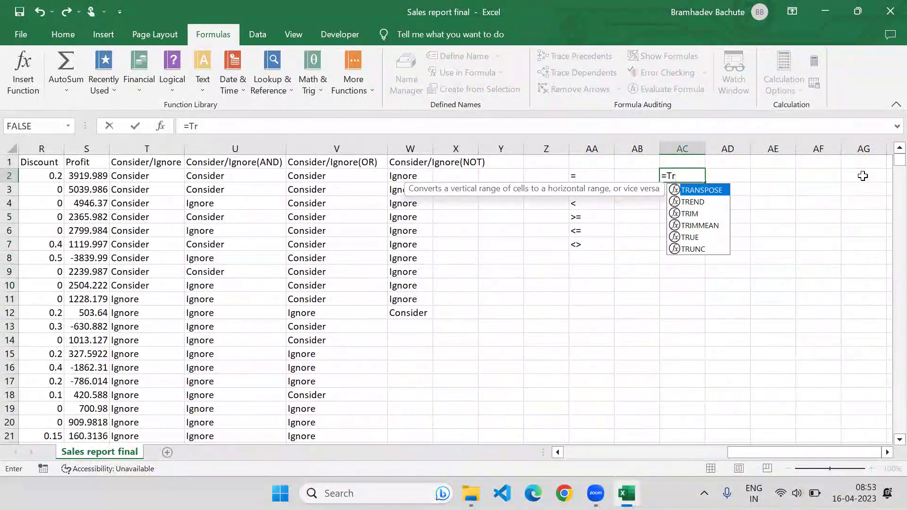
key(Down)
key(Down)
key(Down)
key(Down)
key(Tab)
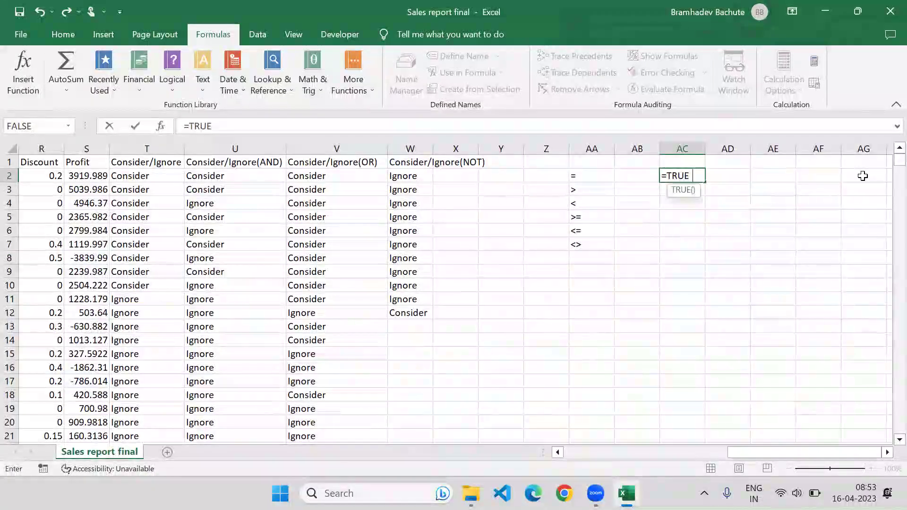
text())
key(Return)
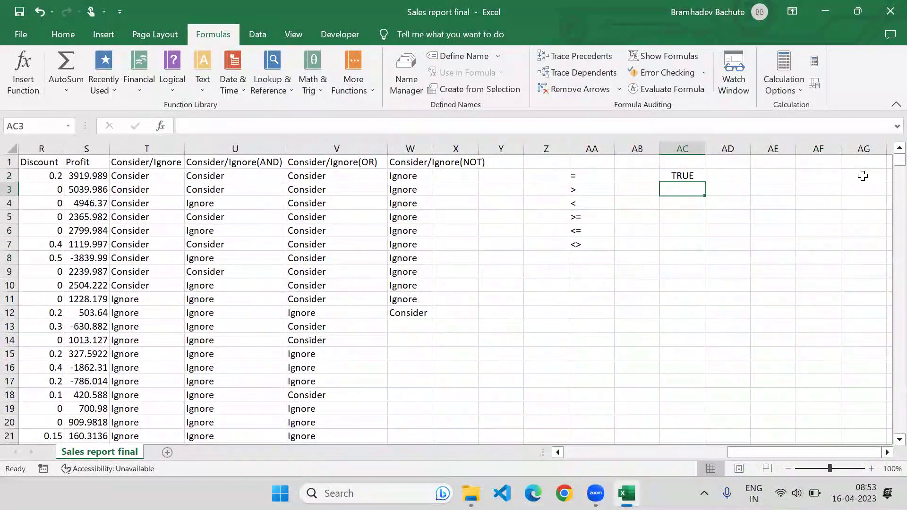
Enter the text formula ="TRUE" in AD2 and compare it with AC2.
key(Right)
key(Up)
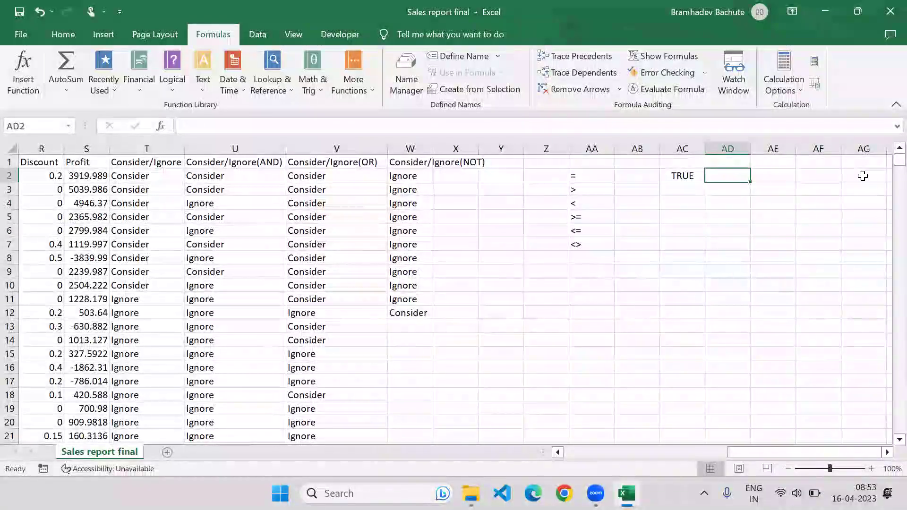
text(="T)
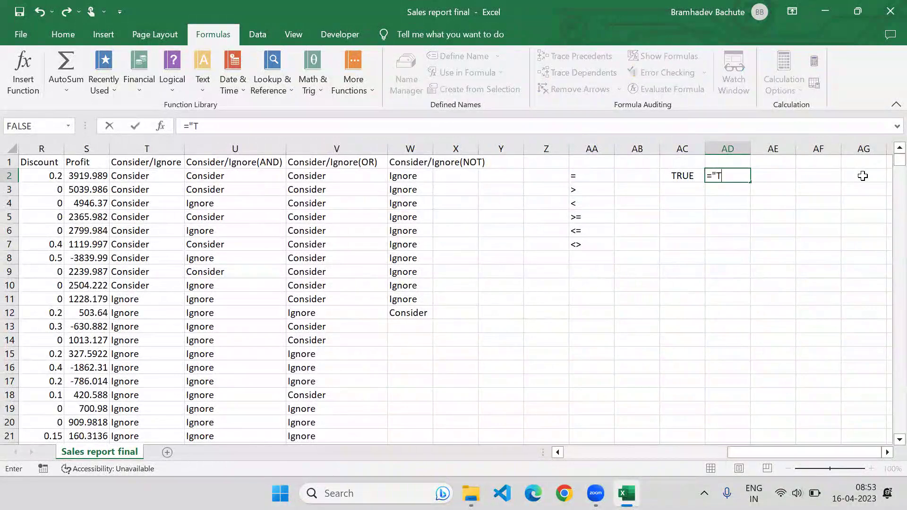
text(RUE")
key(Return)
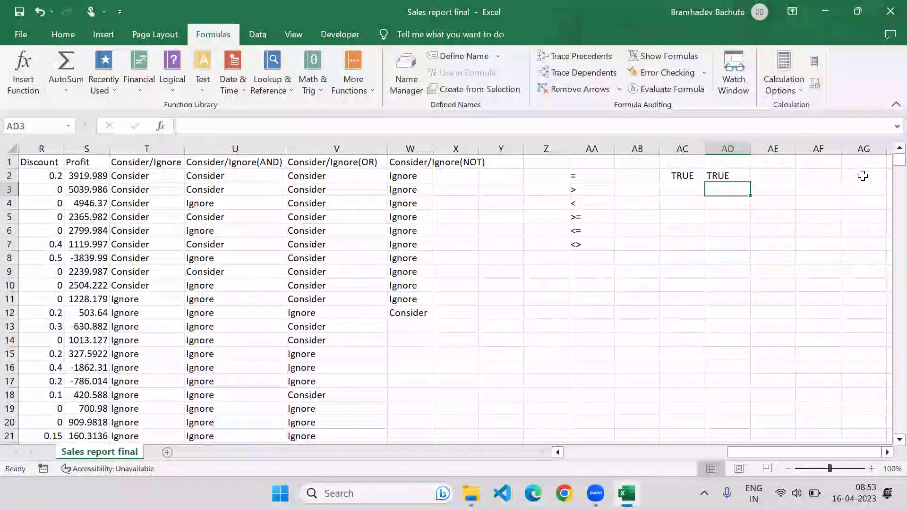
key(Down)
key(Up)
key(Up)
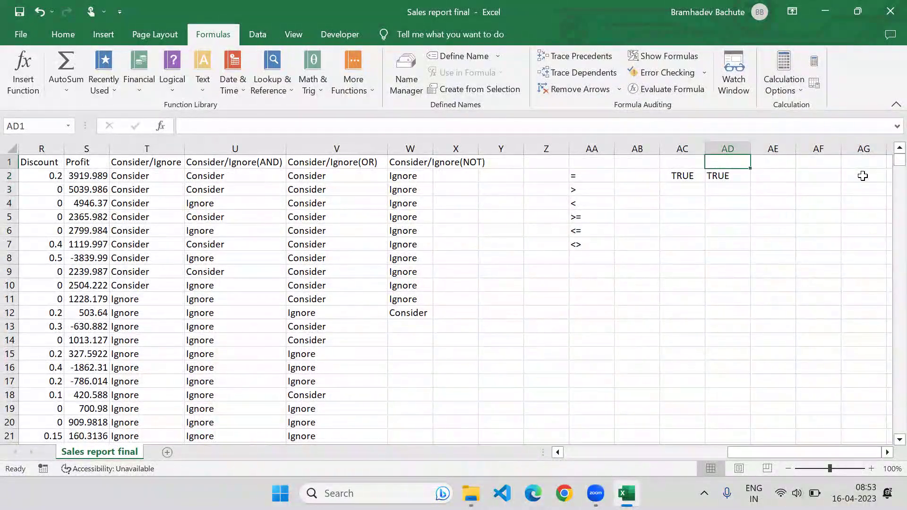
key(Down)
key(Left)
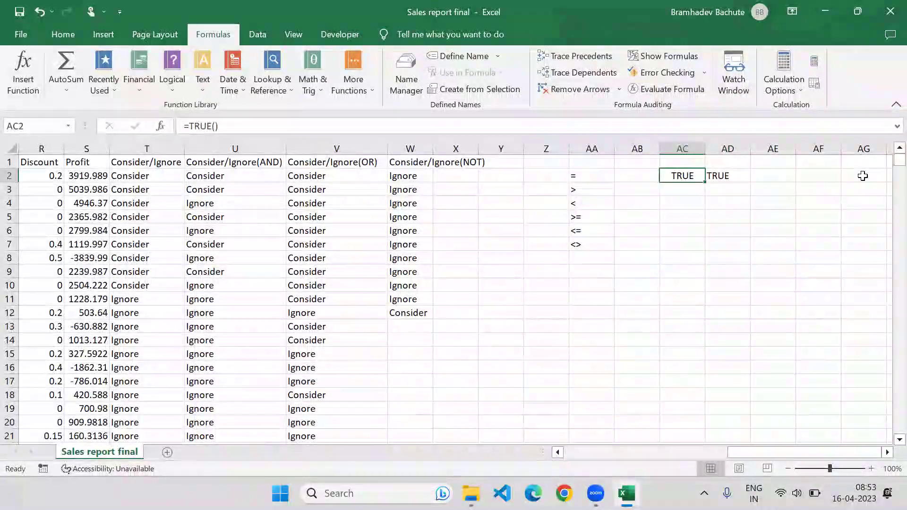
Enter =FALSE() in AC3 using the function suggestion.
text(=Fla)
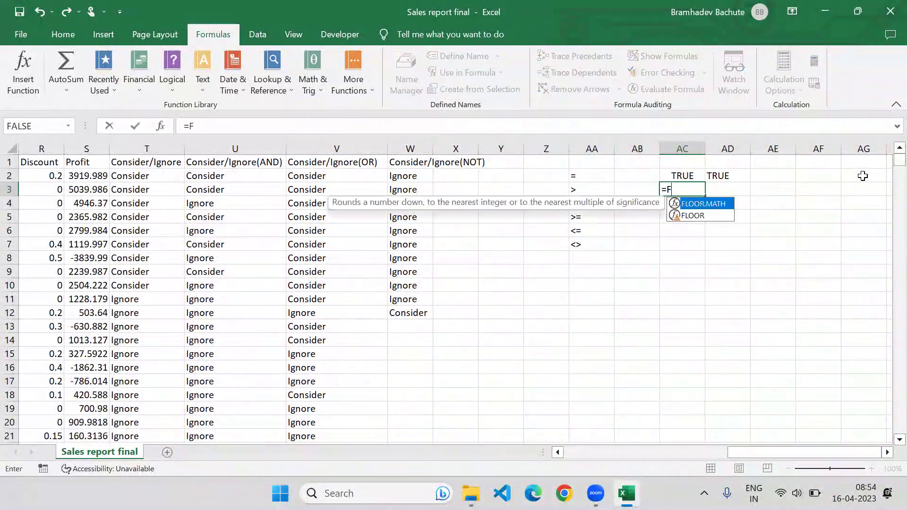
key(BackSpace)
key(BackSpace)
text(a)
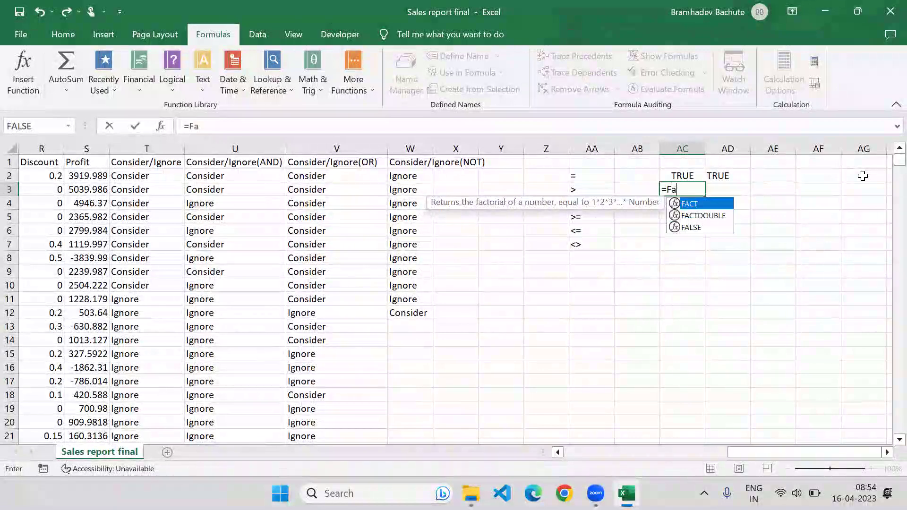
key(Down)
key(Down)
key(Tab)
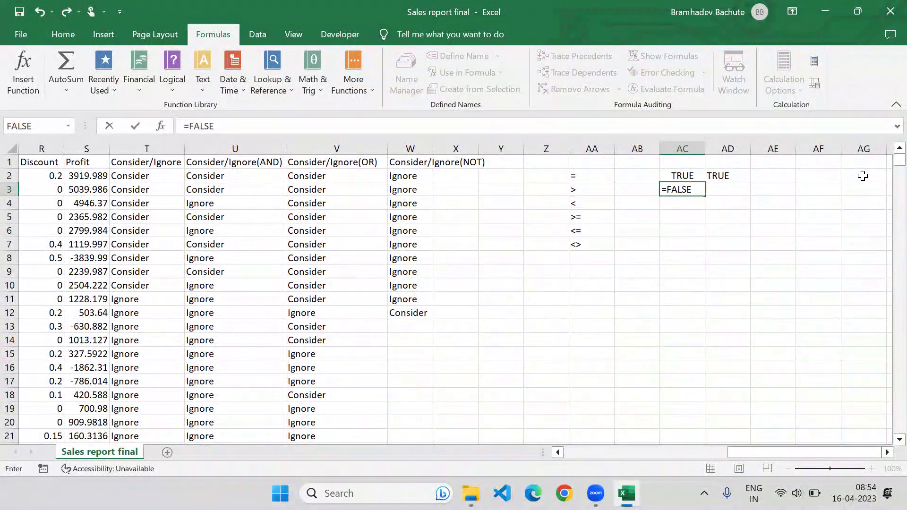
text())
key(Return)
Clear the TRUE and FALSE test values from AC2:AD3.
key(Up)
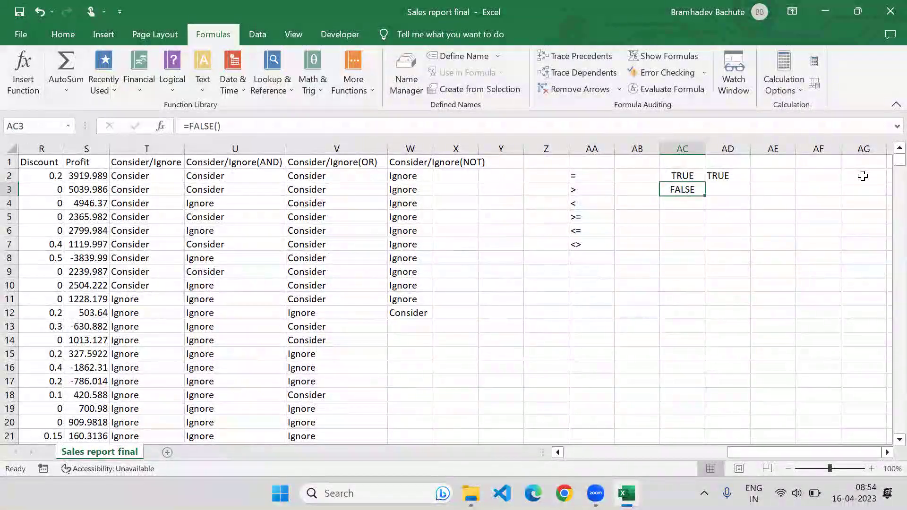
key(shift+Down)
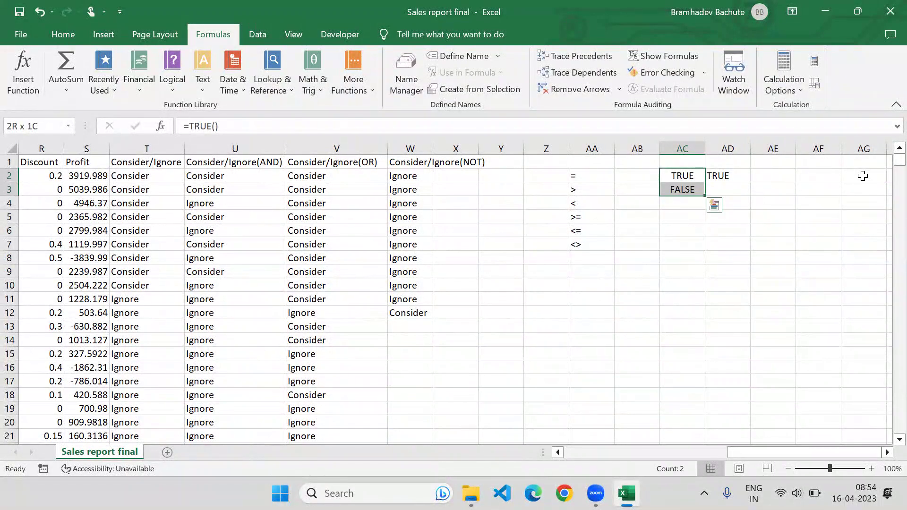
key(shift+Right)
key(Delete)
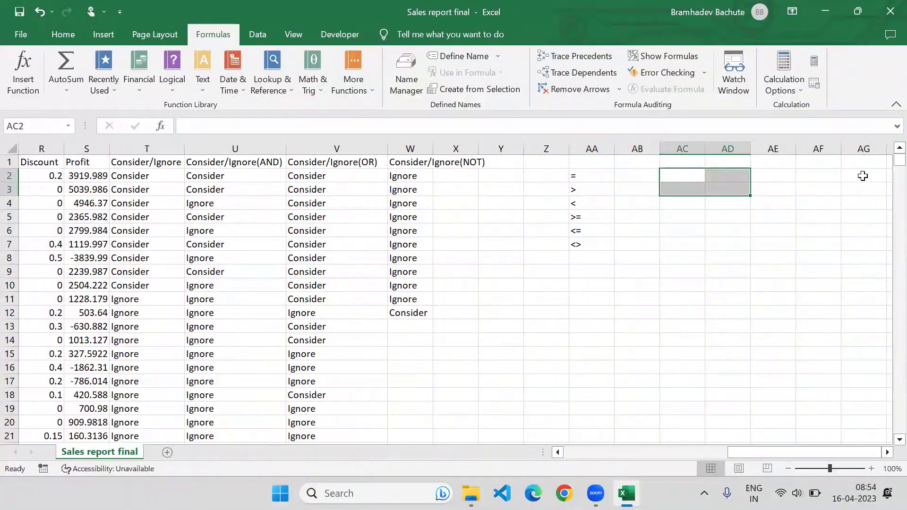
Try IFERROR from the Logical functions list in W13, cancel it, and widen column X.
key(Up)
key(Left)
key(Left)
key(Left)
key(Left)
key(Left)
key(Left)
key(Down)
key(Down)
key(Down)
key(Down)
key(Down)
key(Down)
key(Down)
key(Down)
key(Down)
key(Down)
key(Down)
key(Down)
key(Left)
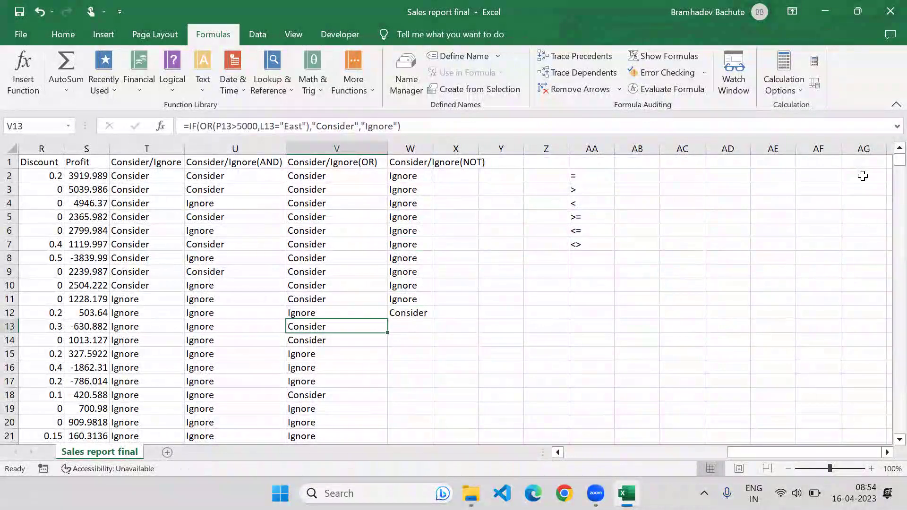
key(Right)
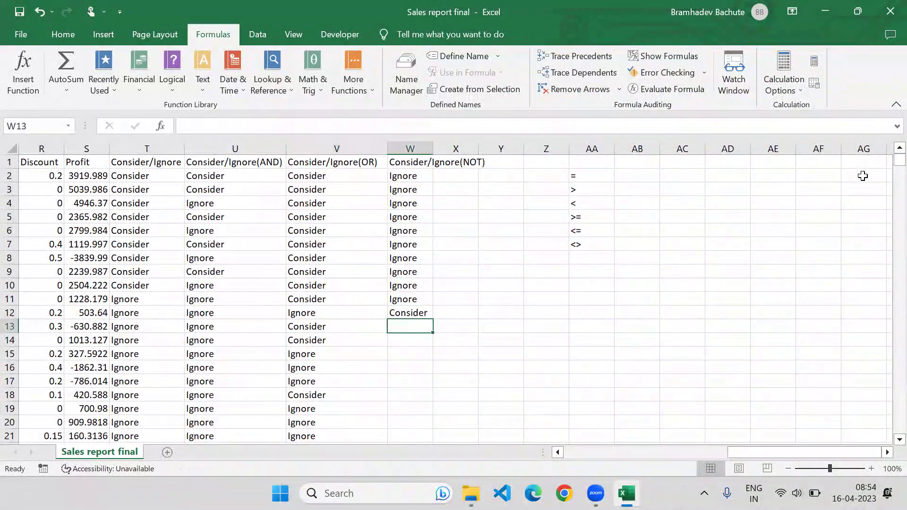
click(166, 71)
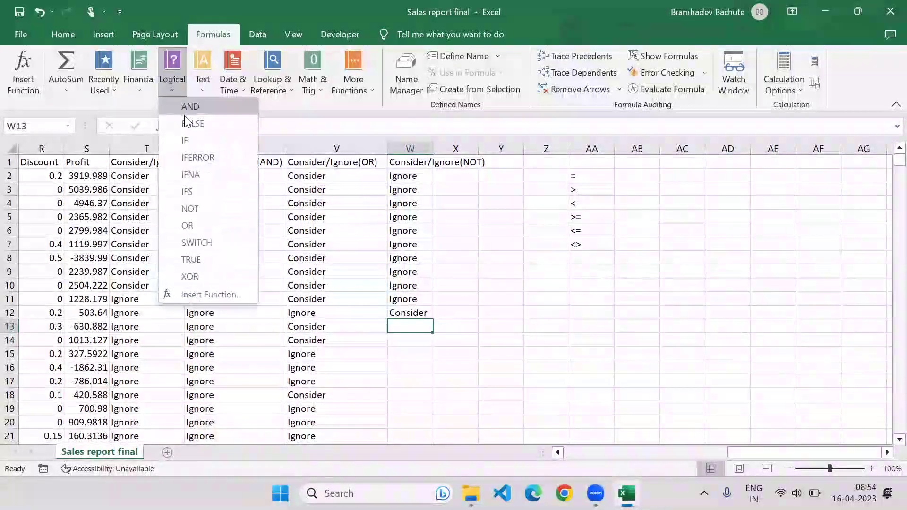
click(202, 157)
key(Escape)
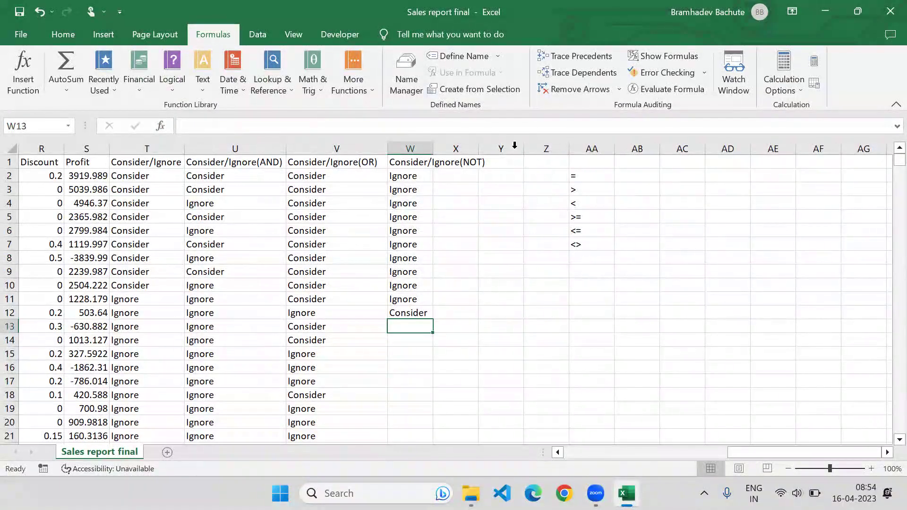
mouse_move(480, 147)
mouse_down()
mouse_move(532, 148)
mouse_move(498, 148)
mouse_up()
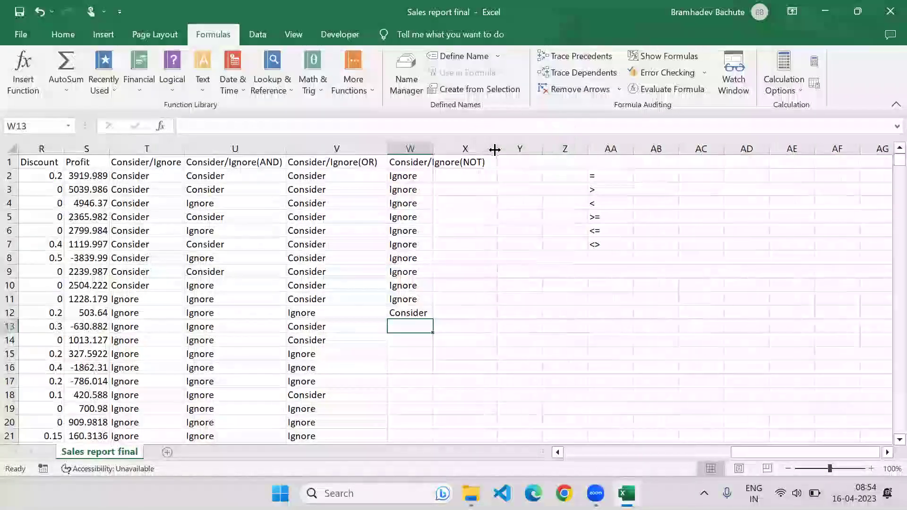
click(519, 164)
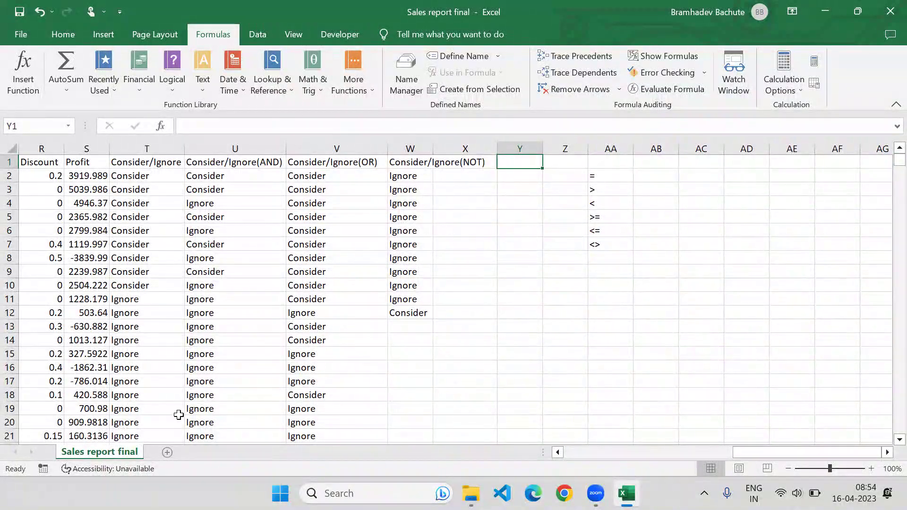
Jump back to column A and start selecting the Order IDs from A2.
key(ctrl+Left)
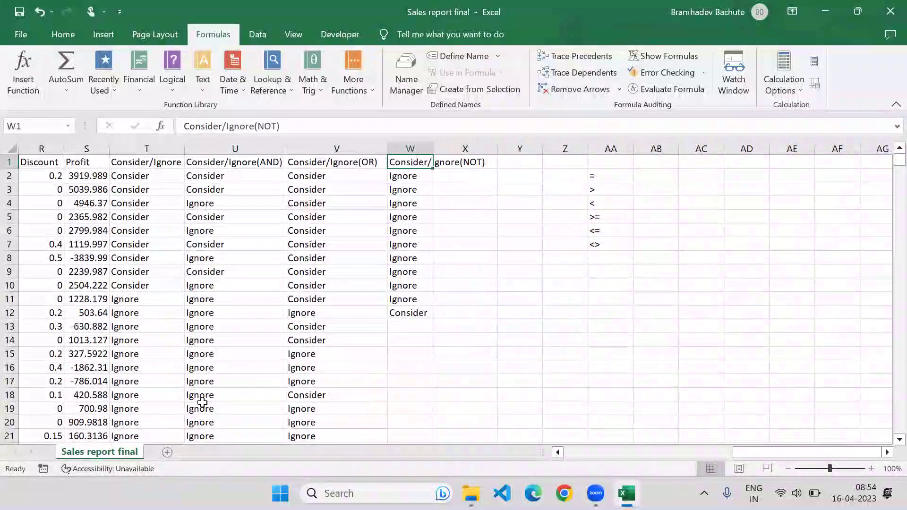
key(ctrl+Left)
key(Down)
key(shift+Down)
key(shift+Down)
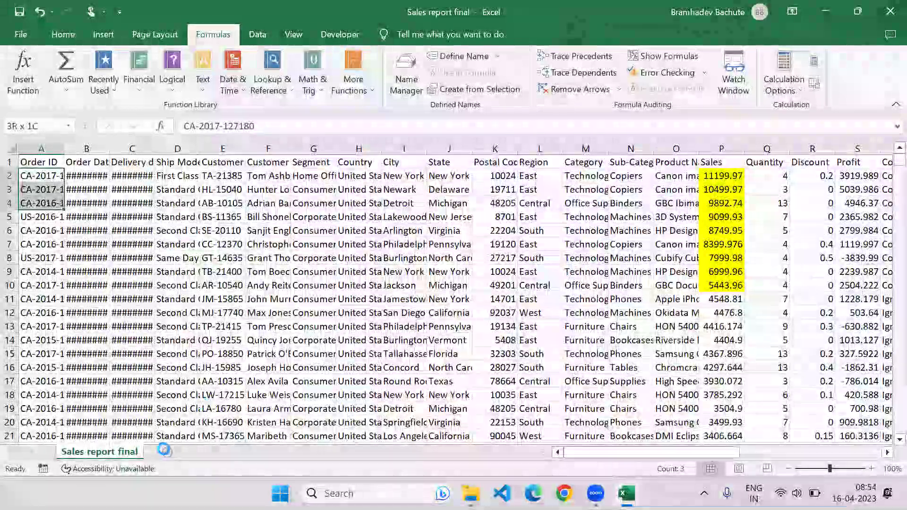
Paste the seven Order IDs into a new Sheet1, autofit column A and widen column B.
key(shift+Down)
key(shift+Down)
key(shift+Down)
key(shift+Down)
key(ctrl+c)
key(shift+F11)
key(ctrl+v)
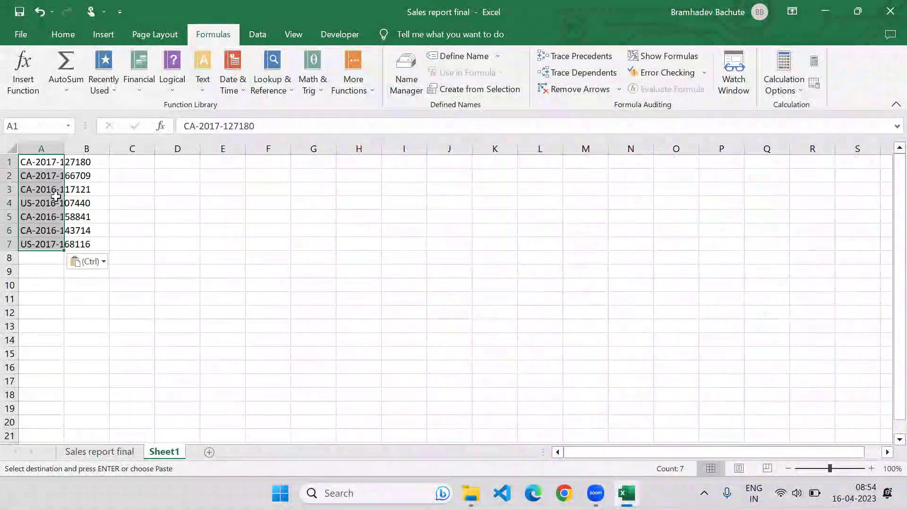
double_click(64, 147)
click(130, 162)
drag(139, 149, 170, 149)
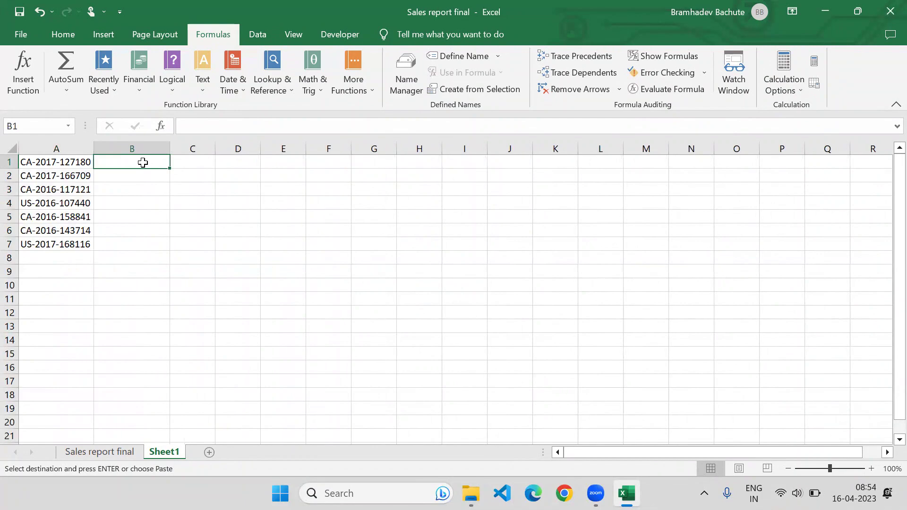
Enter =VLOOKUP(A1,'Sales report final'!A:K,11,0) in B1.
text(=vl)
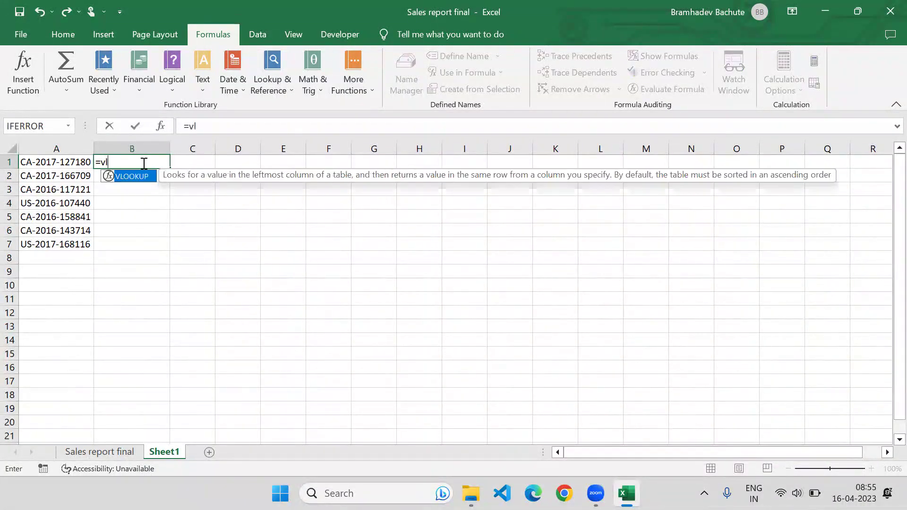
key(Tab)
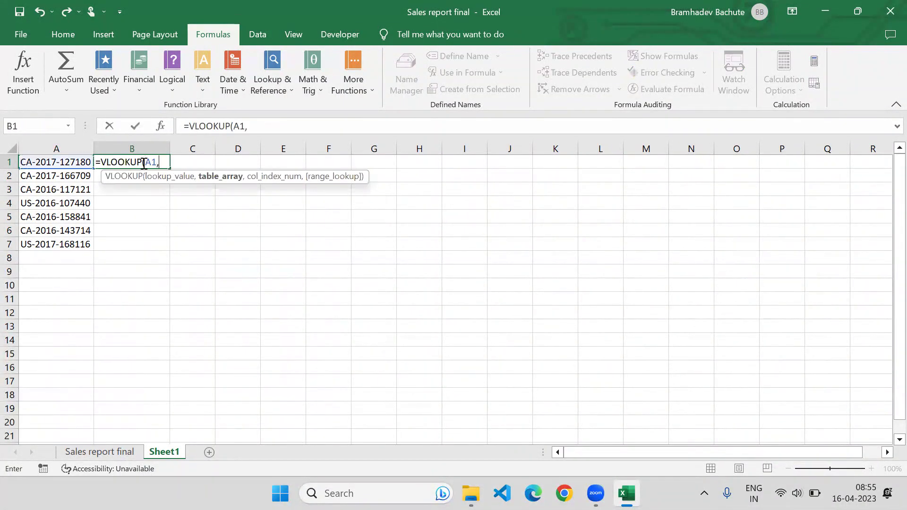
click(99, 452)
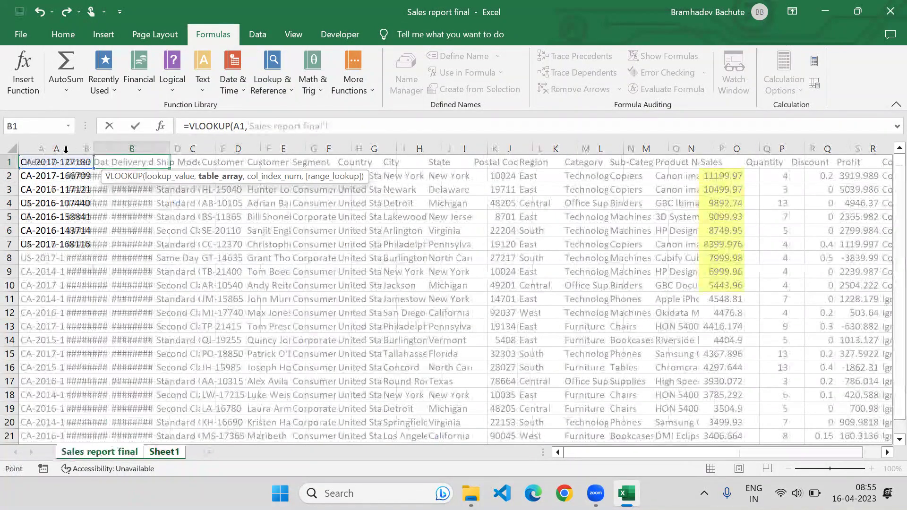
drag(45, 147, 501, 139)
text(,11,0))
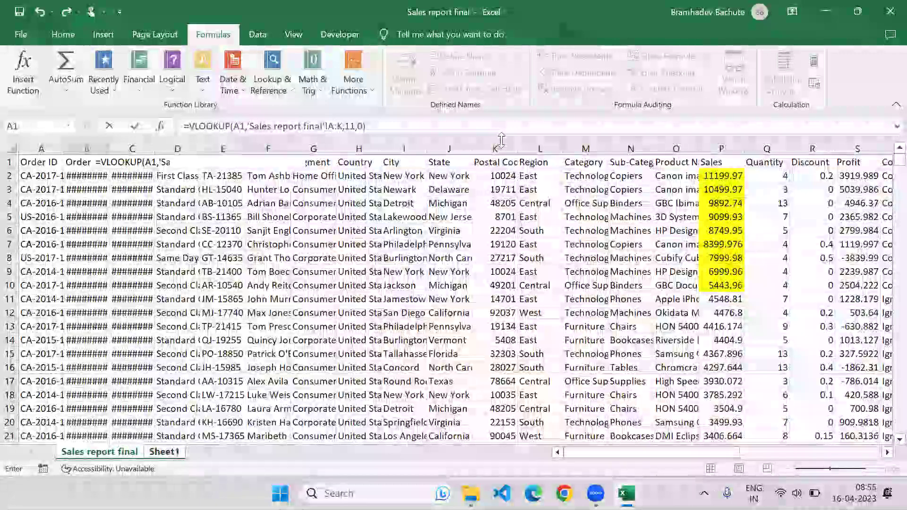
key(Return)
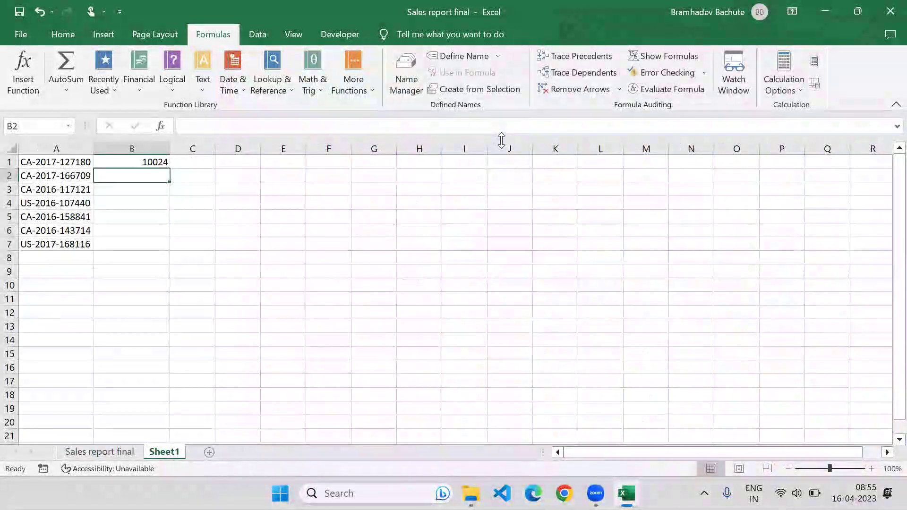
Fill the VLOOKUP formula down B1:B7.
key(Left)
key(ctrl+Down)
key(Right)
key(ctrl+shift+Up)
key(ctrl+d)
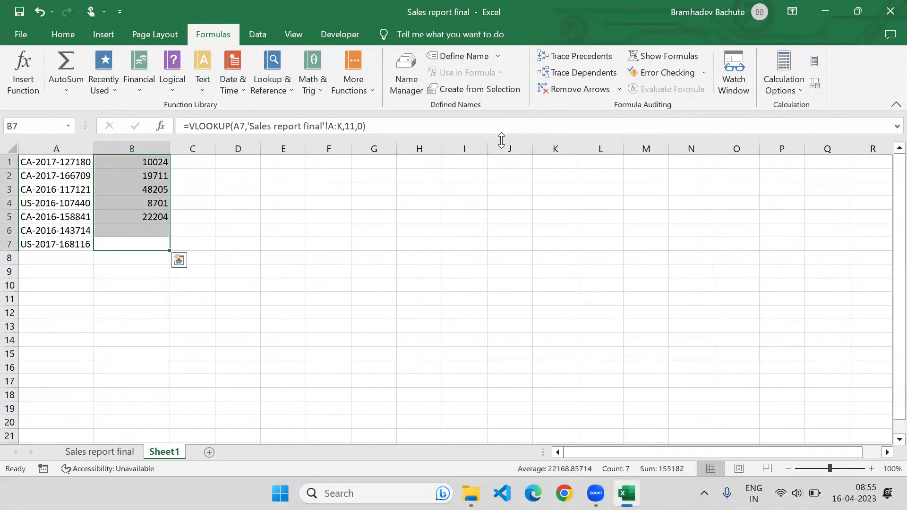
key(ctrl+shift+Down)
key(ctrl+Up)
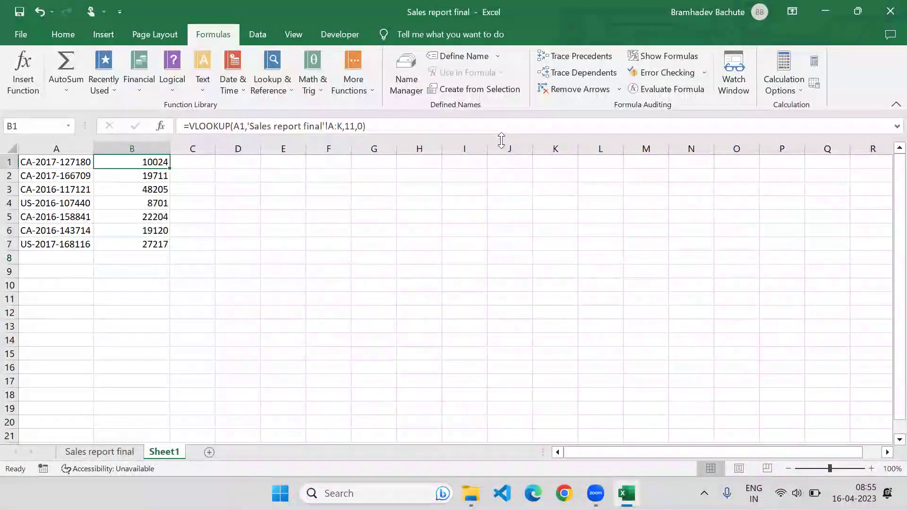
key(ctrl+shift+Down)
key(ctrl+d)
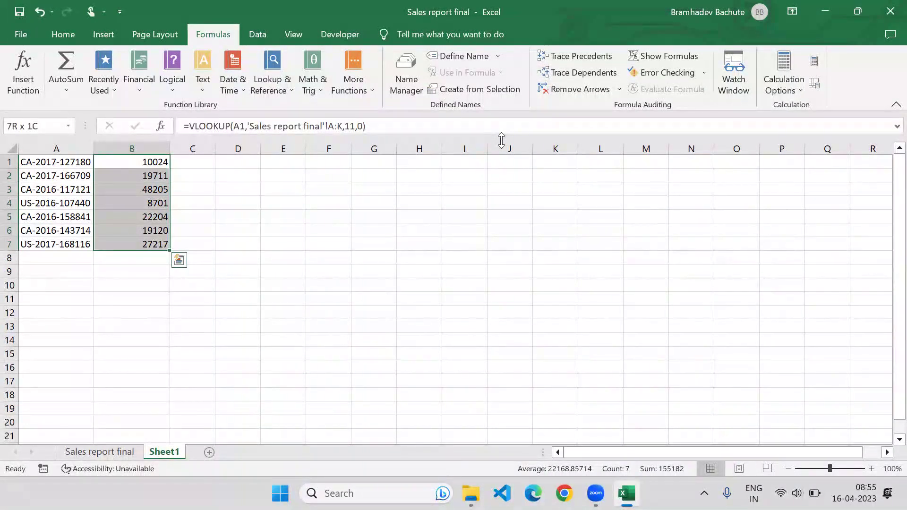
key(ctrl+Home)
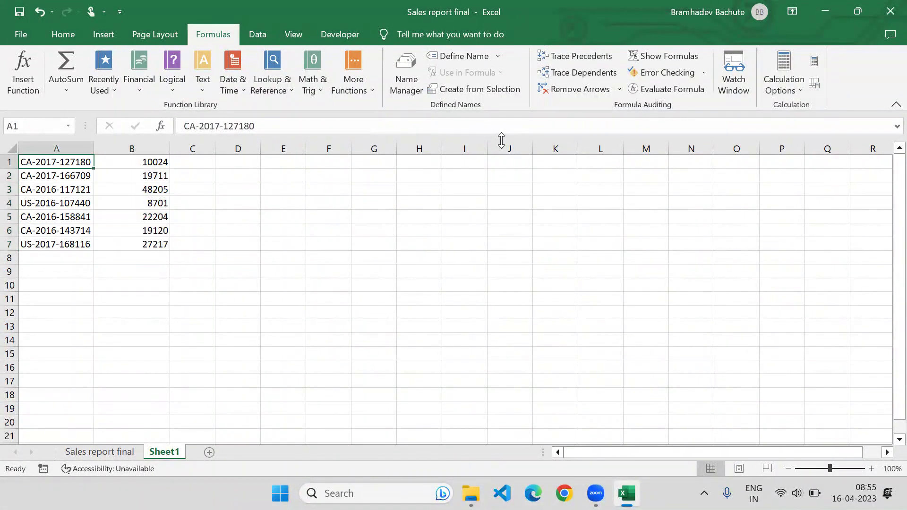
click(264, 127)
text(1)
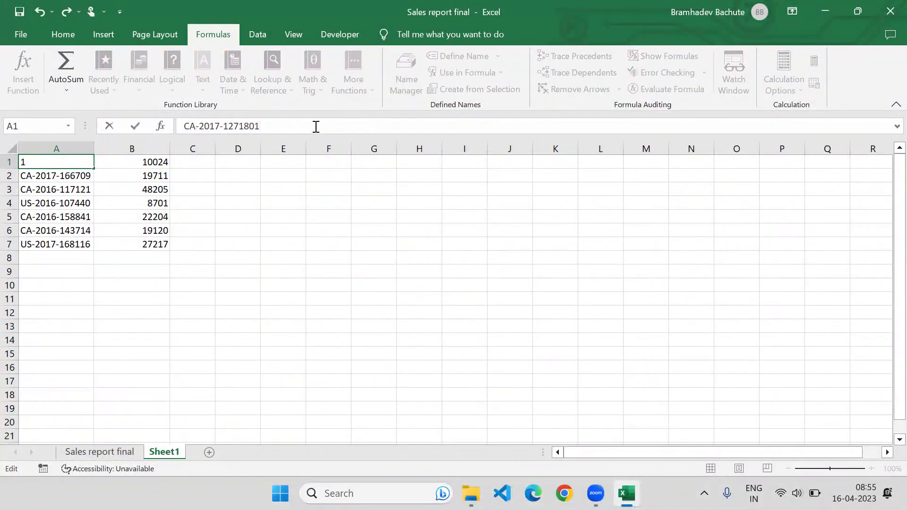
key(Return)
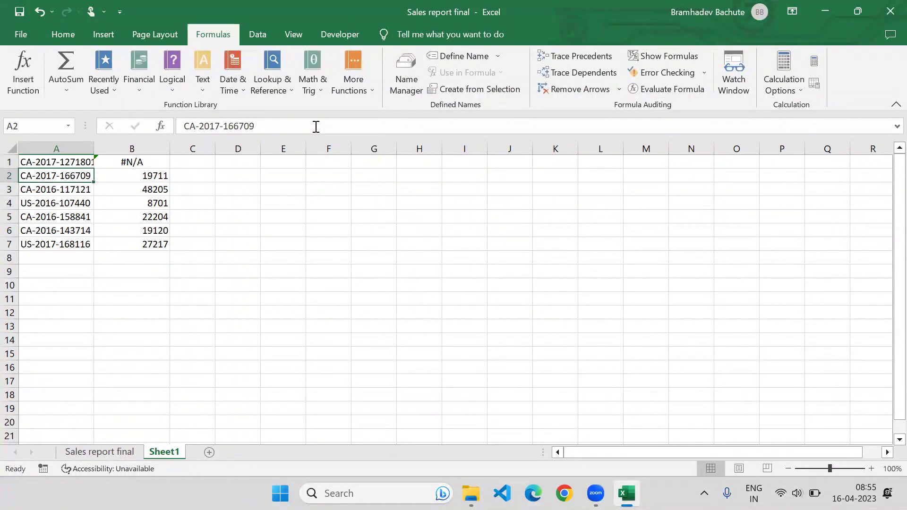
double_click(95, 148)
click(78, 162)
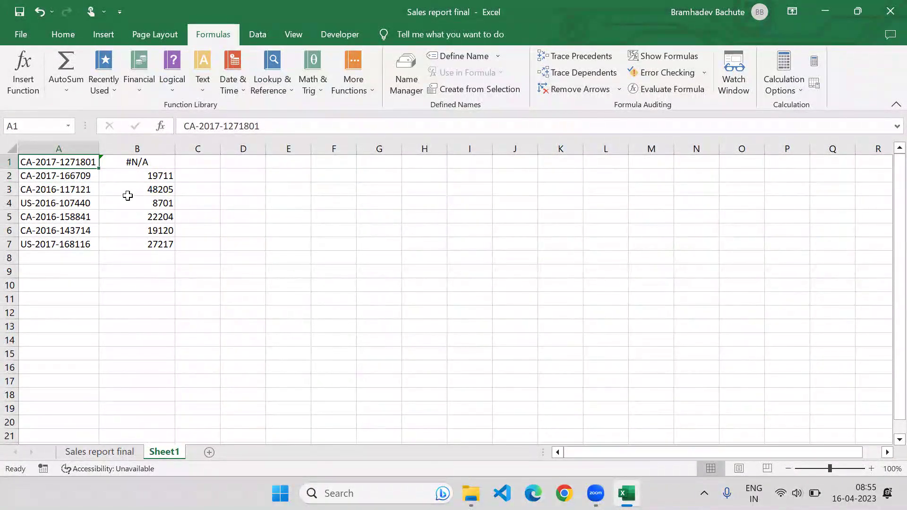
Check the altered ID against Sales report final and view B1's #N/A result on Sheet1.
click(281, 128)
key(Escape)
click(108, 452)
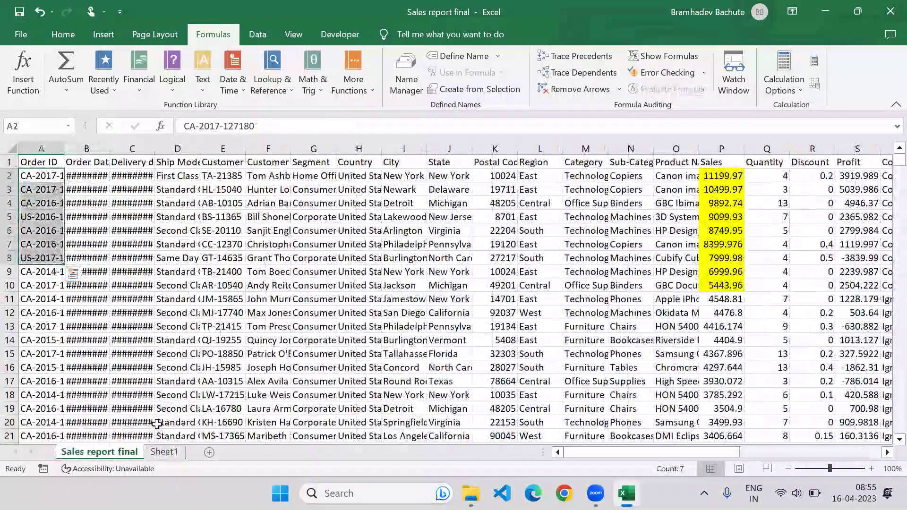
key(ctrl+Home)
key(ctrl+Page_Down)
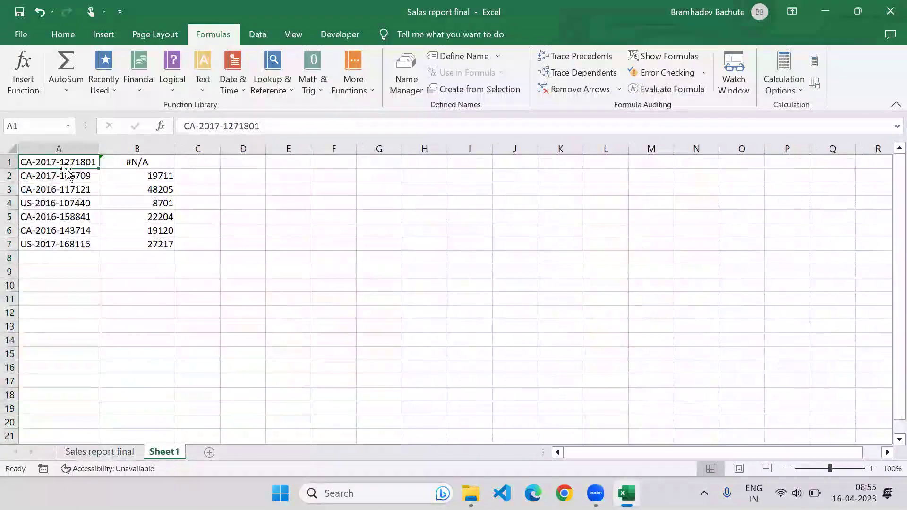
click(137, 163)
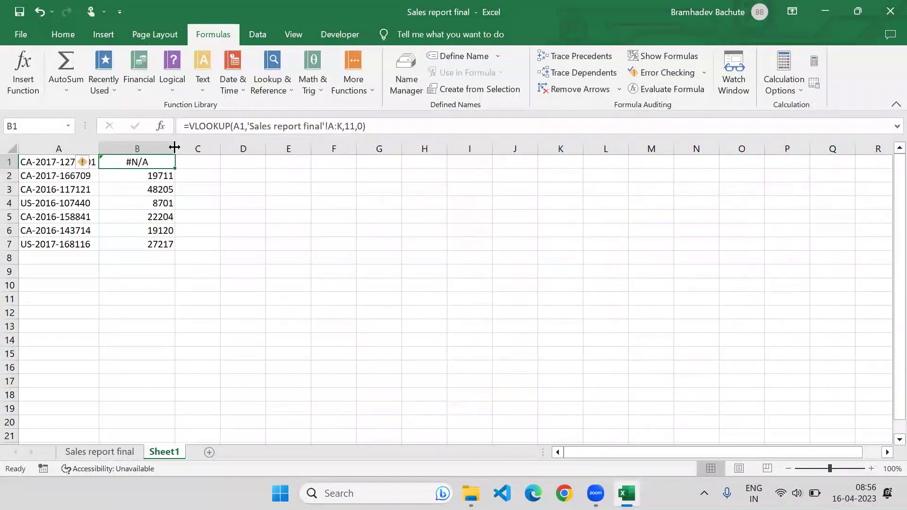
Wrap B1's VLOOKUP in IFERROR with the fallback "Order ID is not Exist".
click(189, 126)
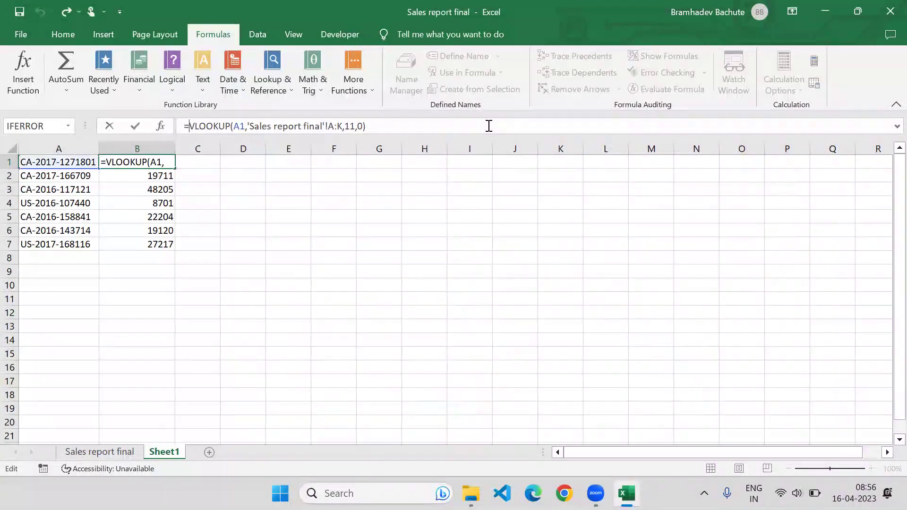
text(IF)
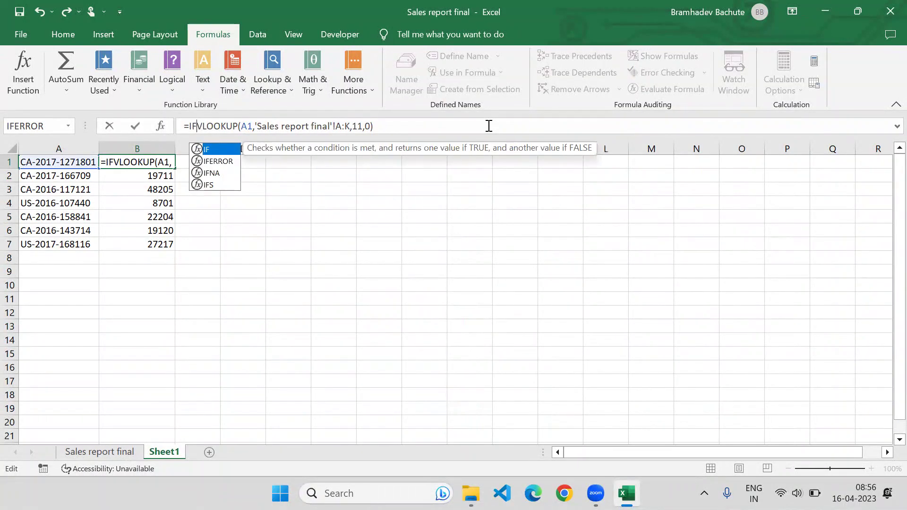
key(Down)
key(Tab)
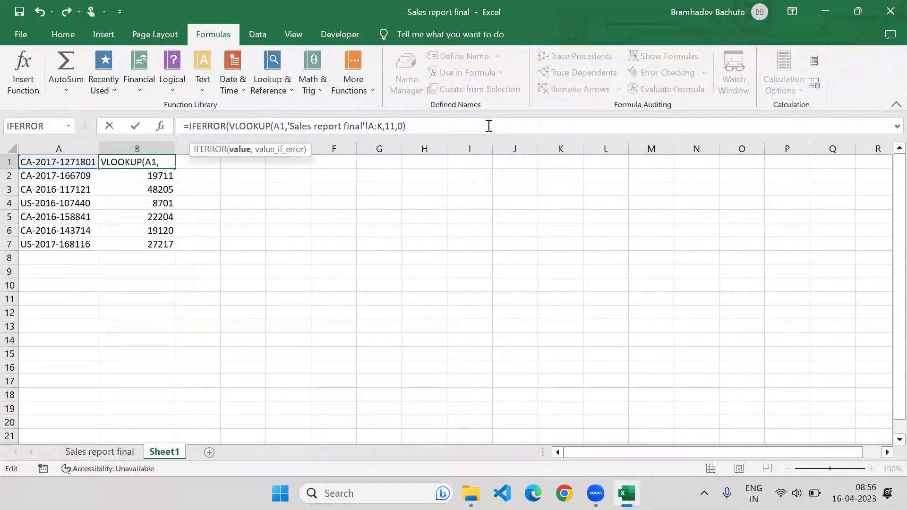
click(419, 132)
text(,)
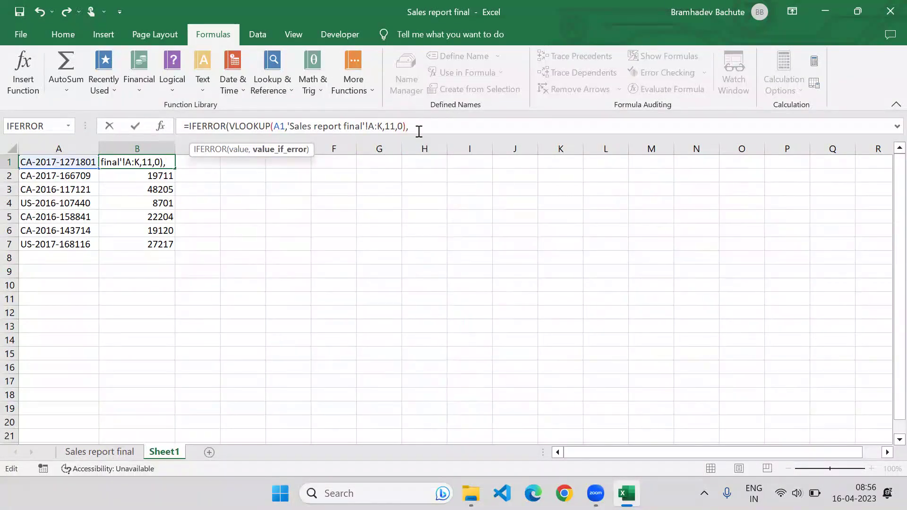
text("NUmber)
key(BackSpace)
key(BackSpace)
key(BackSpace)
key(BackSpace)
key(BackSpace)
text(Order ID is not)
key(BackSpace)
text(n)
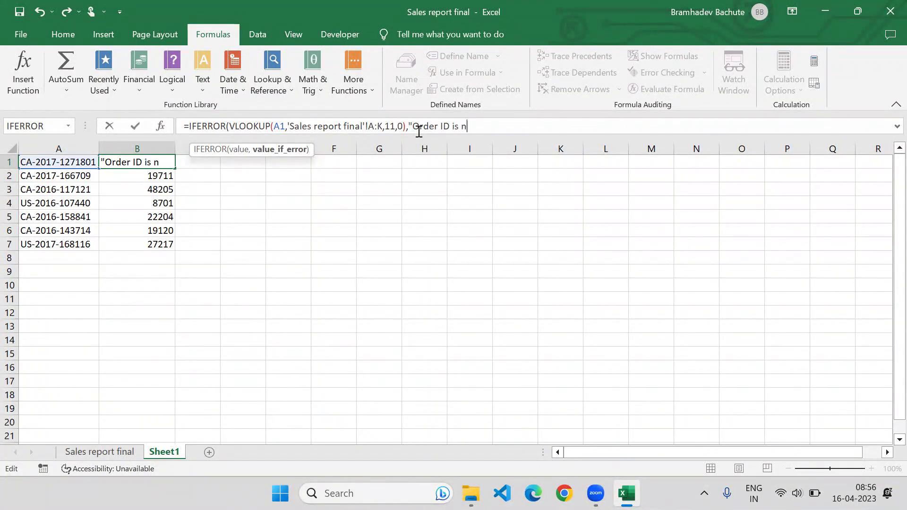
text(ot Exist:)
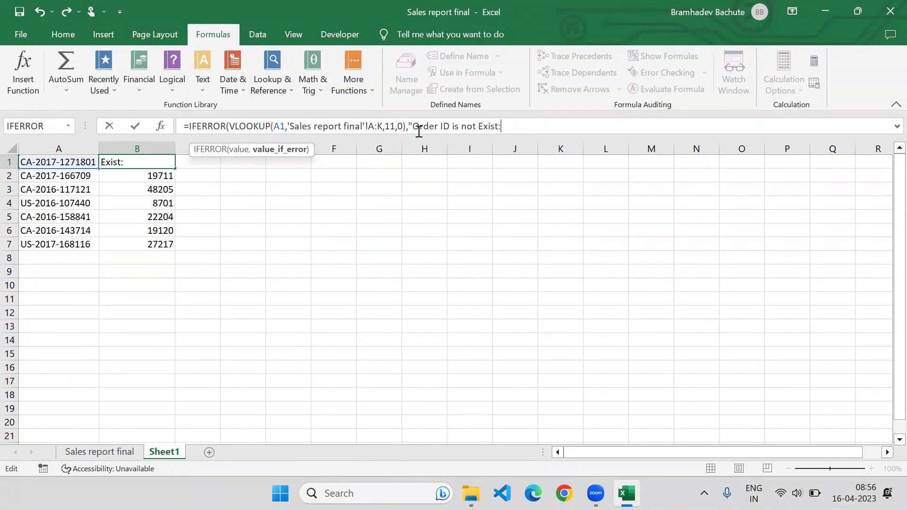
key(BackSpace)
text("))
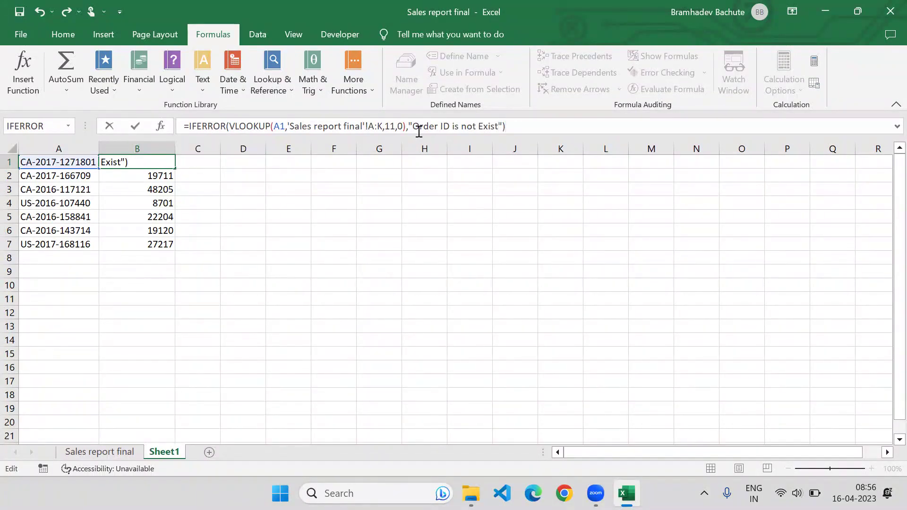
key(Return)
Copy the IFERROR formula from B1 into B1:B7 and check the results.
key(Up)
key(ctrl+c)
key(ctrl+shift+Down)
key(ctrl+v)
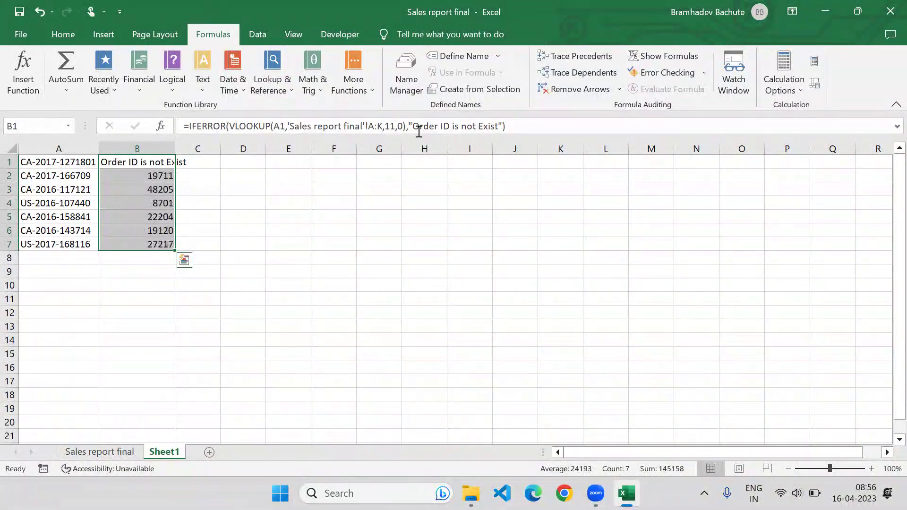
key(Down)
key(Down)
key(Down)
key(Down)
key(Down)
key(Down)
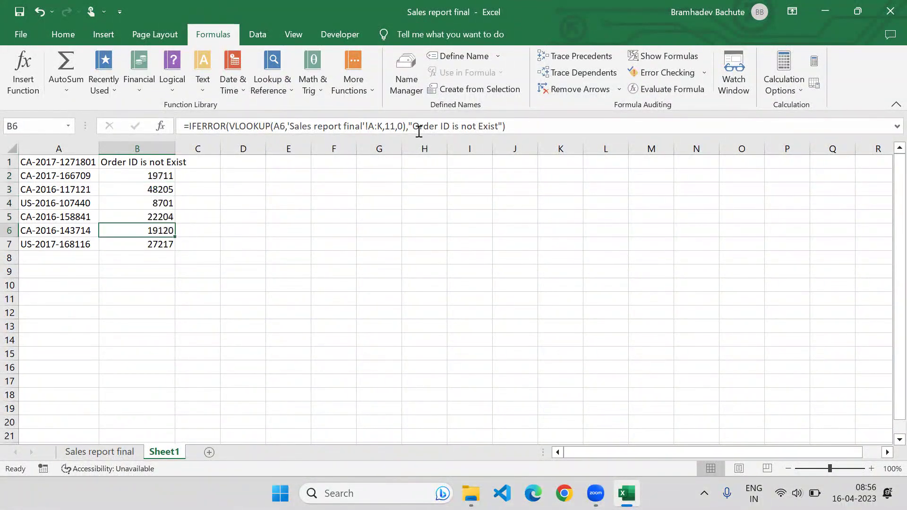
key(Up)
key(Up)
key(Up)
key(Up)
key(Up)
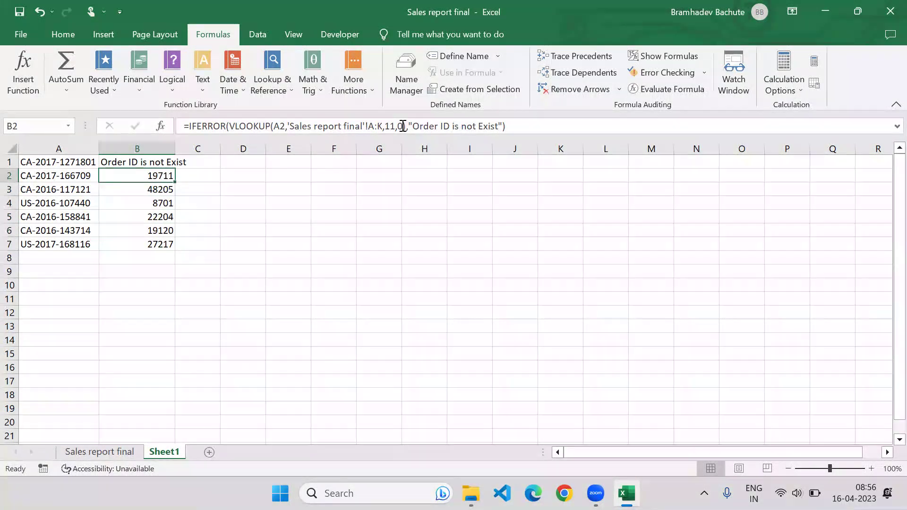
Inspect B2's IFERROR formula, highlighting its VLOOKUP part.
click(398, 127)
drag(359, 127, 226, 127)
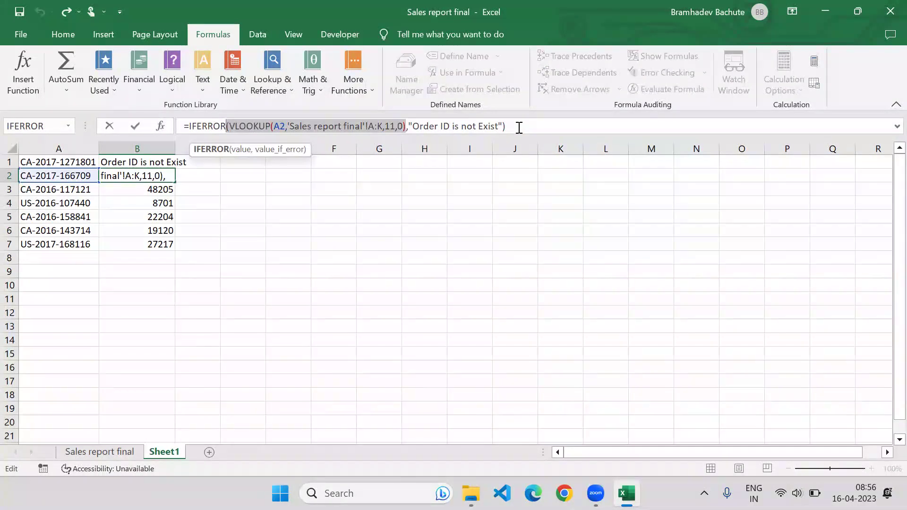
click(173, 175)
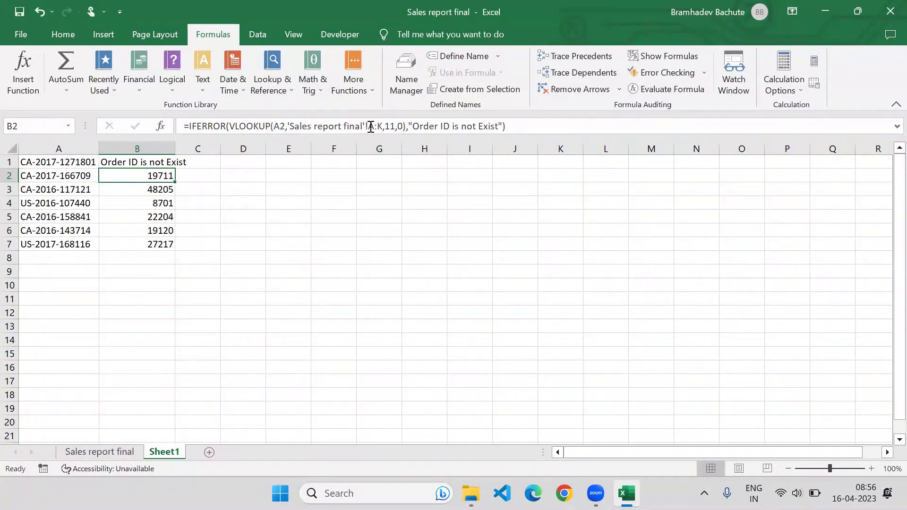
click(152, 163)
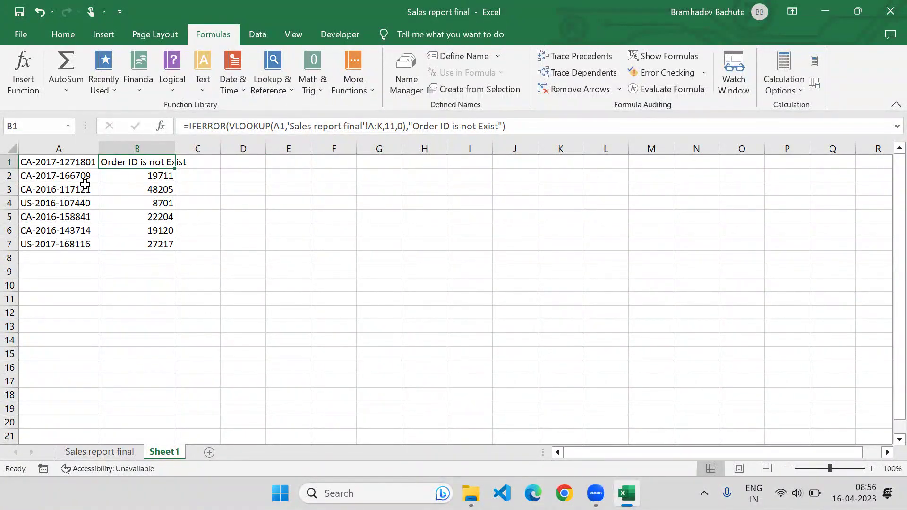
click(82, 163)
click(272, 124)
key(BackSpace)
key(Return)
key(Up)
key(Right)
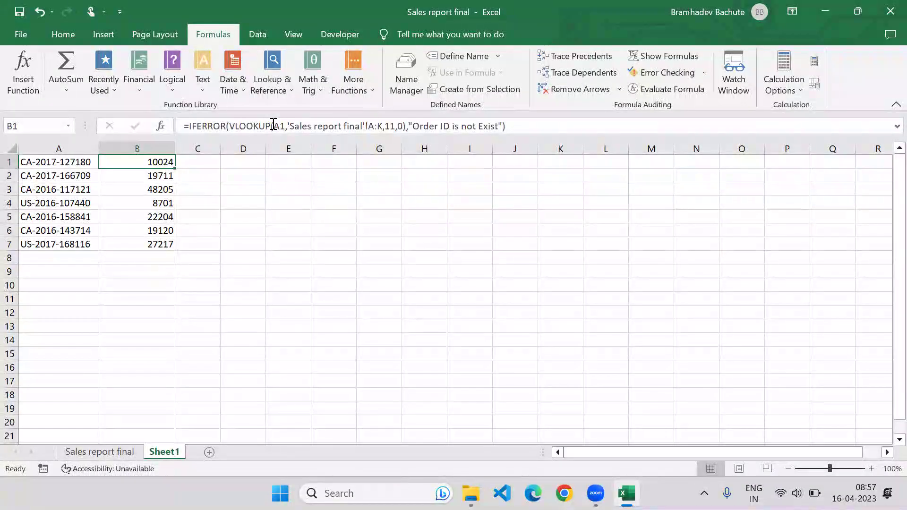
Review B1's IFERROR formula, marking its fallback message and its VLOOKUP part.
click(243, 165)
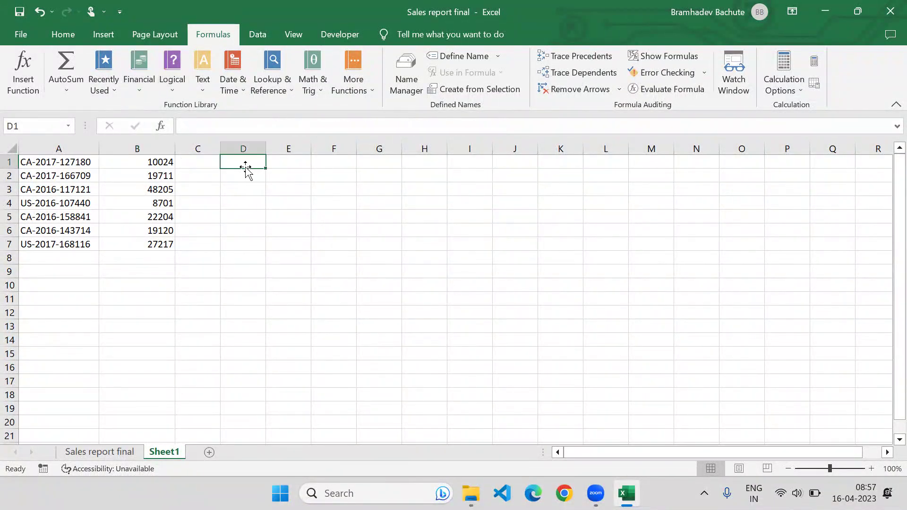
text(=)
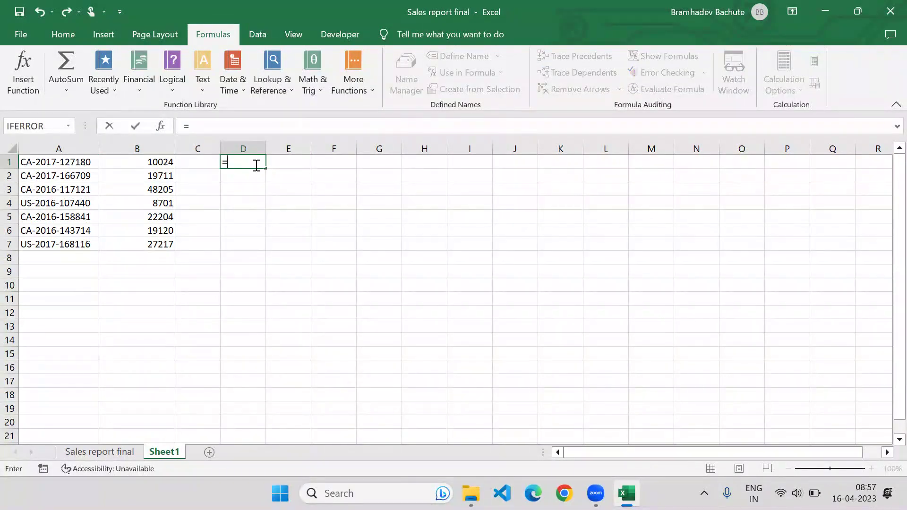
key(Escape)
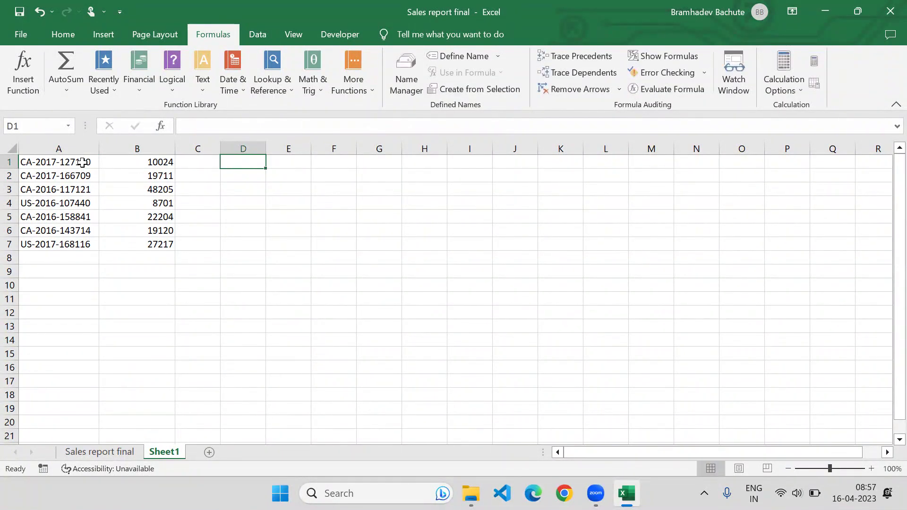
click(78, 163)
click(173, 162)
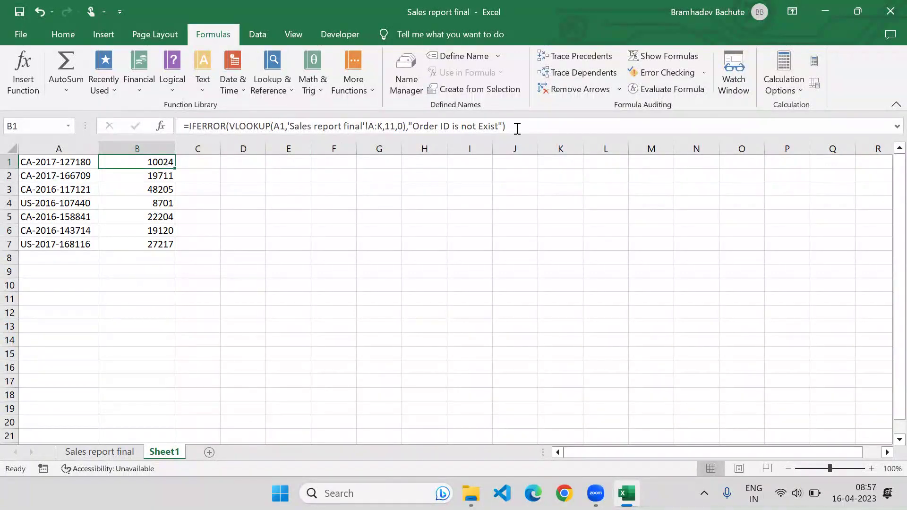
drag(513, 127, 468, 125)
key(Escape)
drag(230, 128, 410, 127)
key(Escape)
Enter the plain VLOOKUP from B1's formula into D1, without IFERROR.
click(248, 163)
text(=)
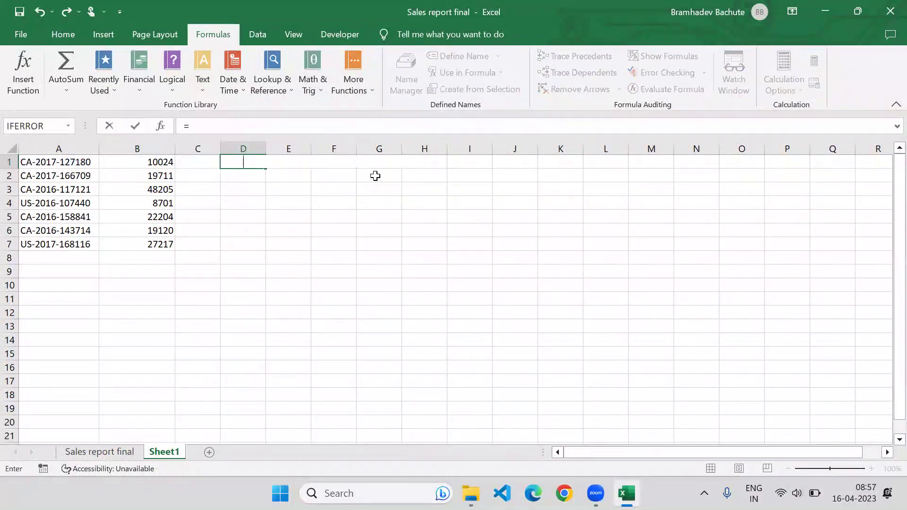
key(ctrl+v)
key(Return)
key(Up)
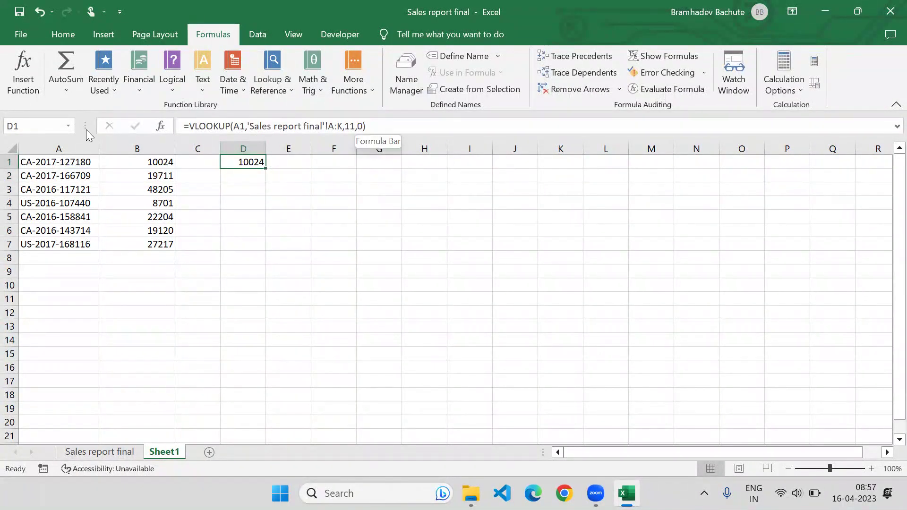
click(90, 162)
click(310, 129)
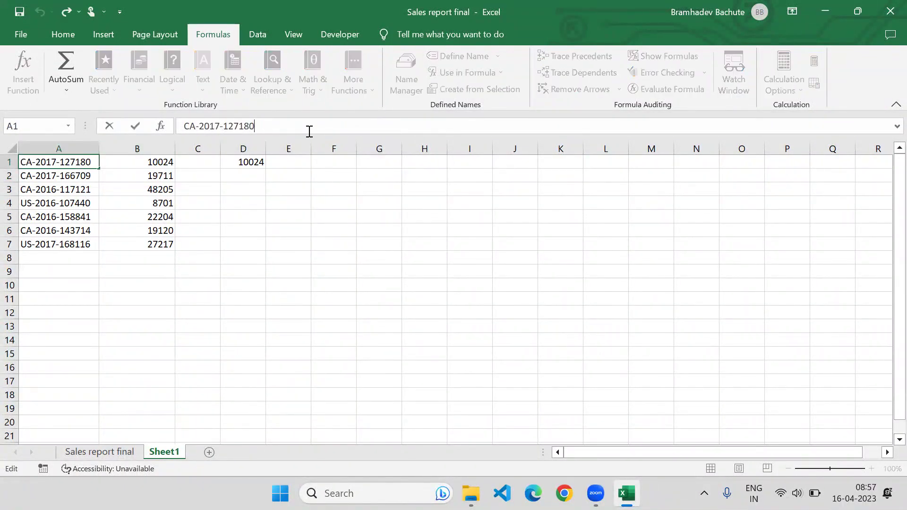
text(1)
key(Return)
Wrap D1's VLOOKUP in IFNA with the fallback "Check for Value".
key(Up)
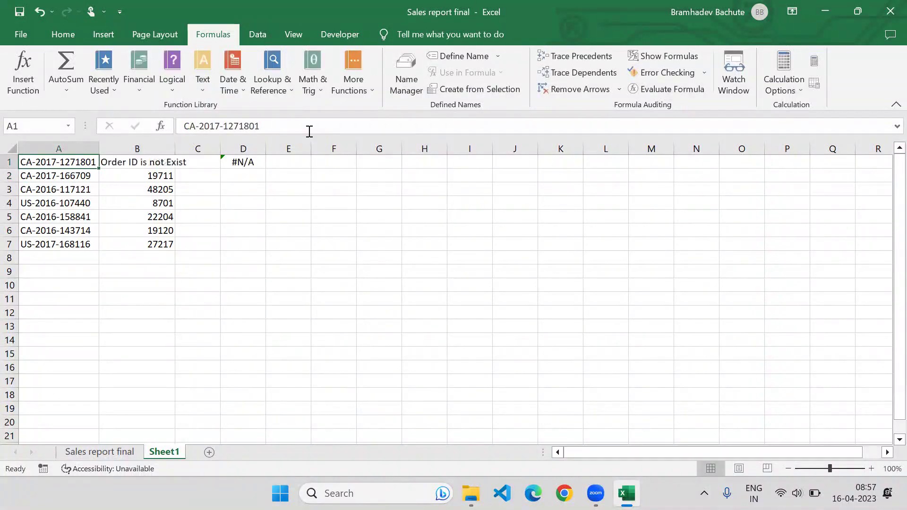
key(Right)
key(Right)
key(Right)
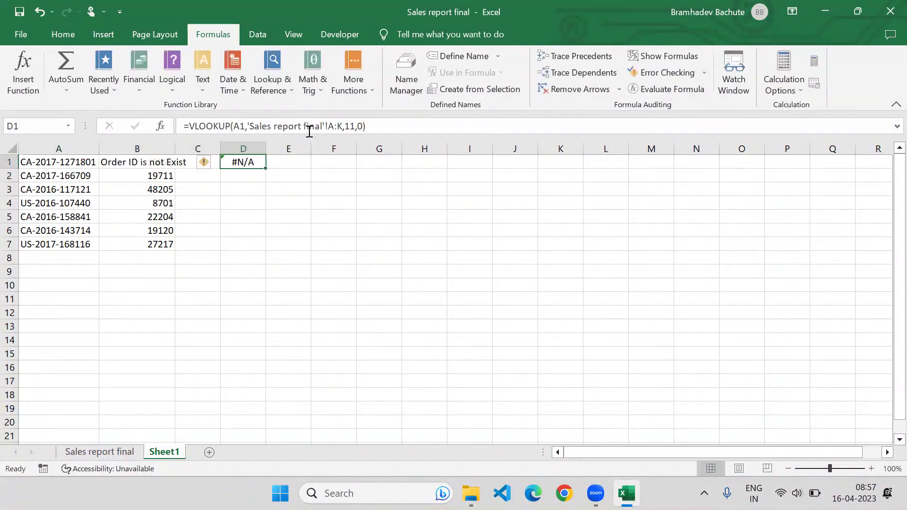
click(188, 127)
text(IFNA()
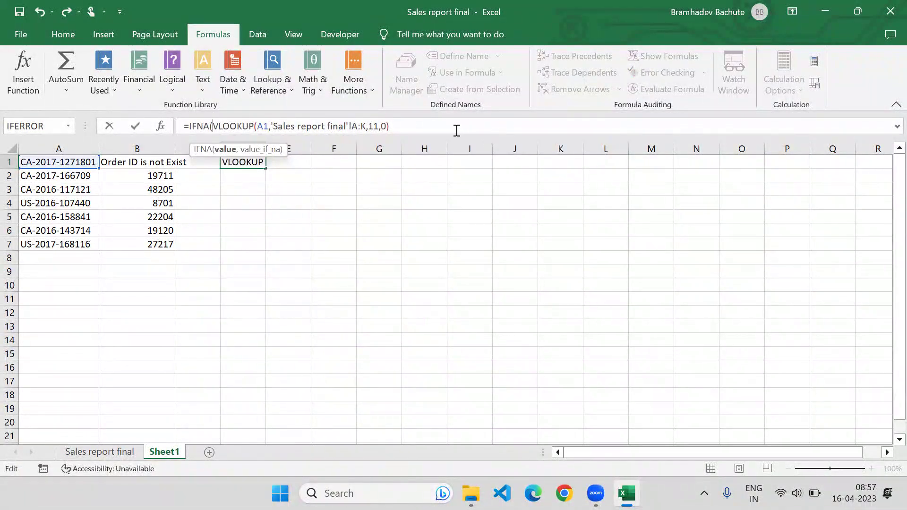
click(427, 127)
text(,)
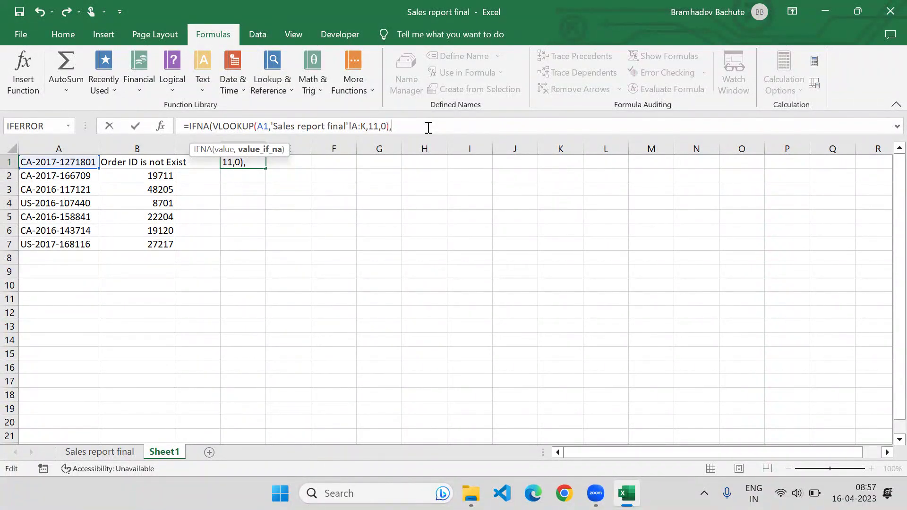
text("Check for Value)
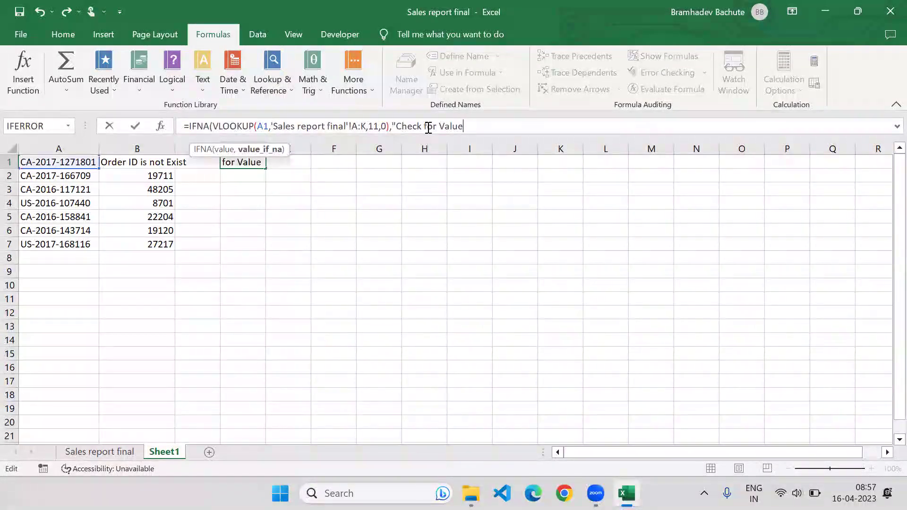
text("))
key(Return)
Cancel a stray entry in D2 and review the "Check for Value" fallback in D1.
text(\)
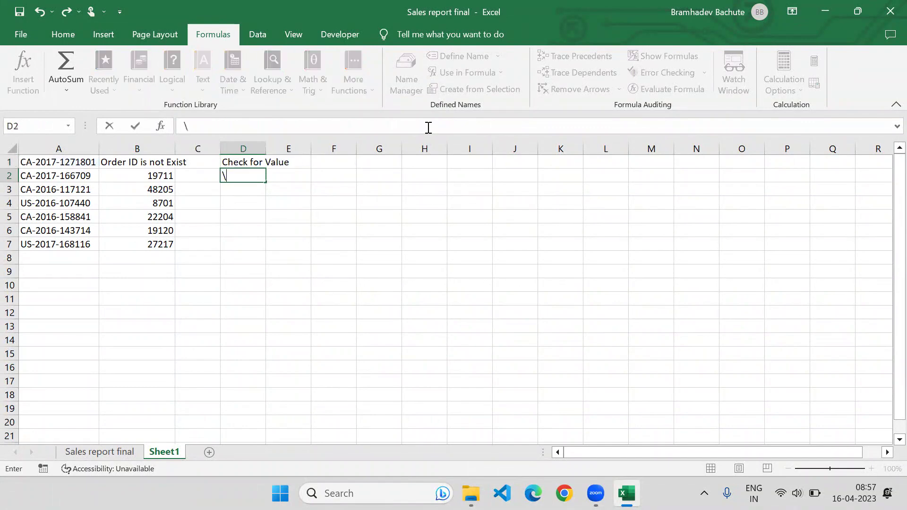
key(Escape)
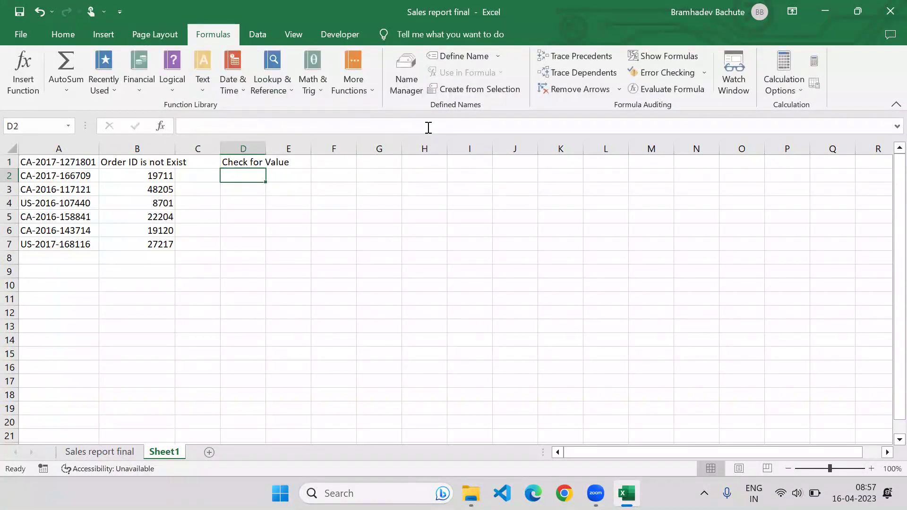
key(Up)
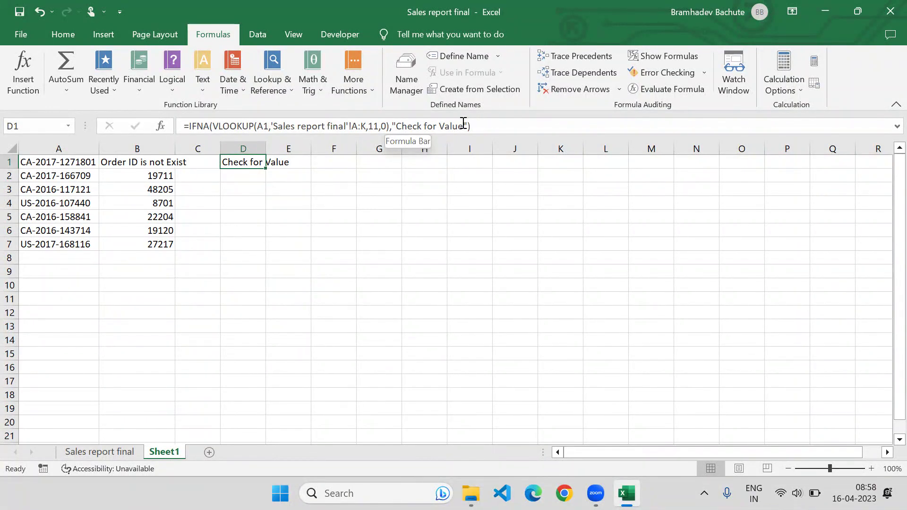
drag(392, 126, 450, 131)
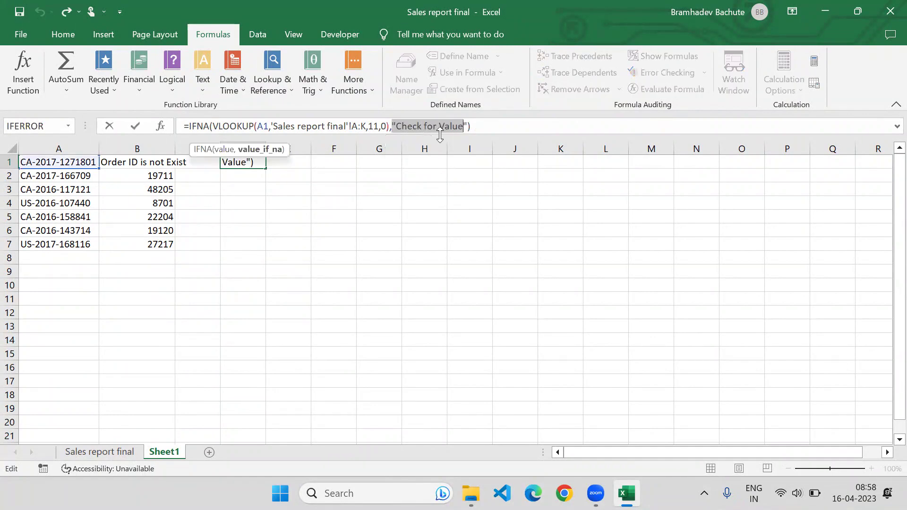
key(Escape)
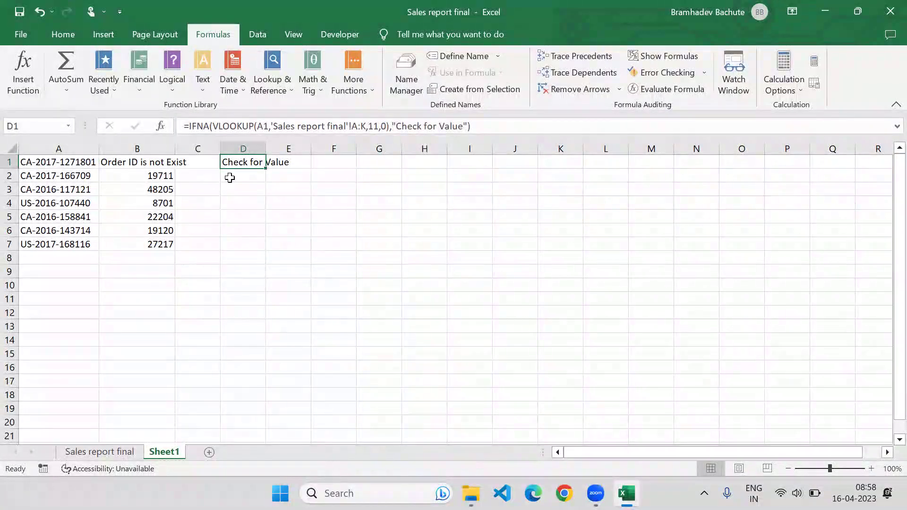
click(72, 166)
click(271, 125)
key(BackSpace)
key(Return)
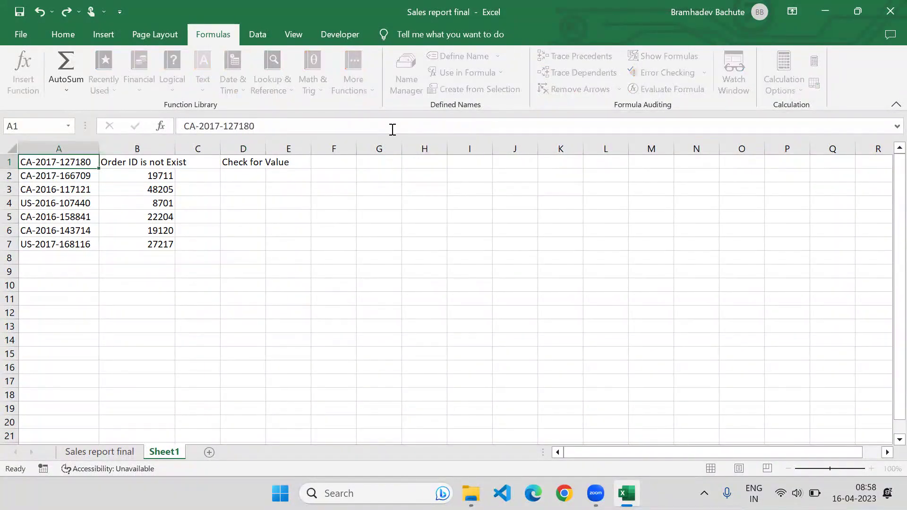
Compare the IFERROR formula in B1 with the IFNA formula in D1, then select column D.
click(251, 162)
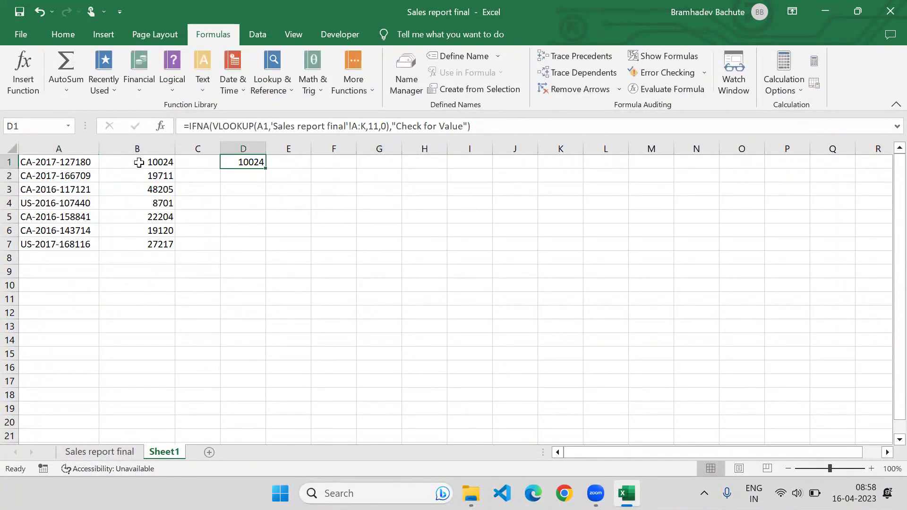
click(144, 163)
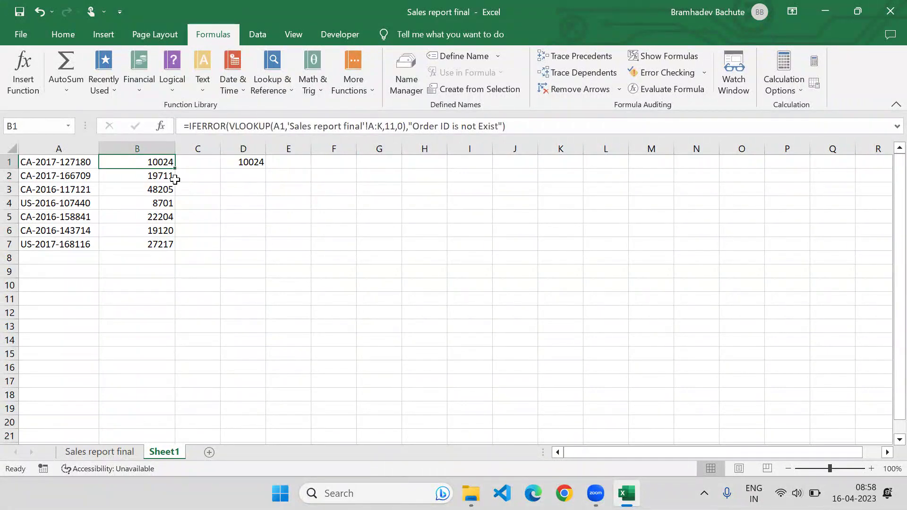
click(239, 165)
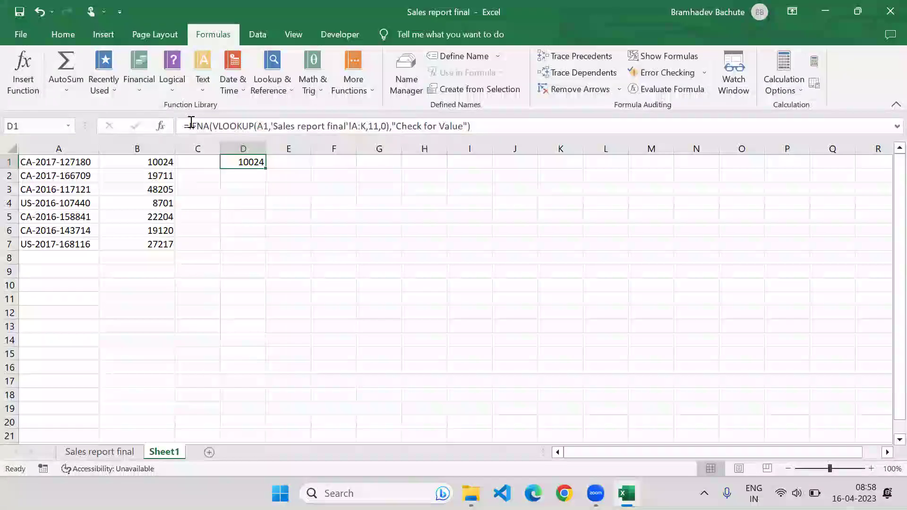
click(222, 126)
click(374, 127)
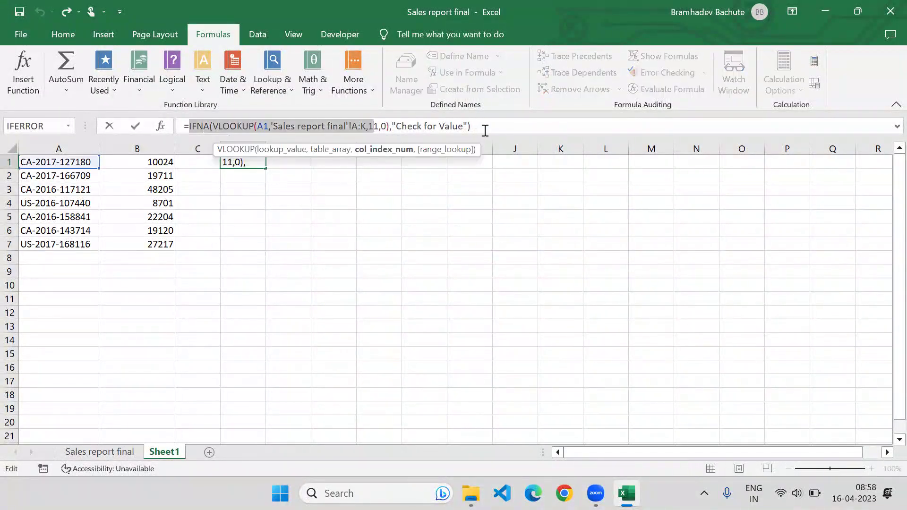
key(Escape)
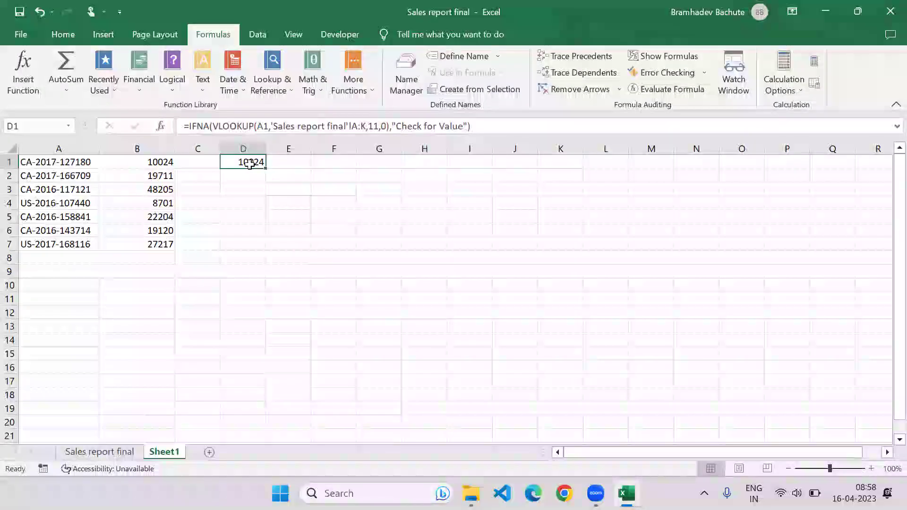
click(386, 127)
drag(373, 127, 212, 126)
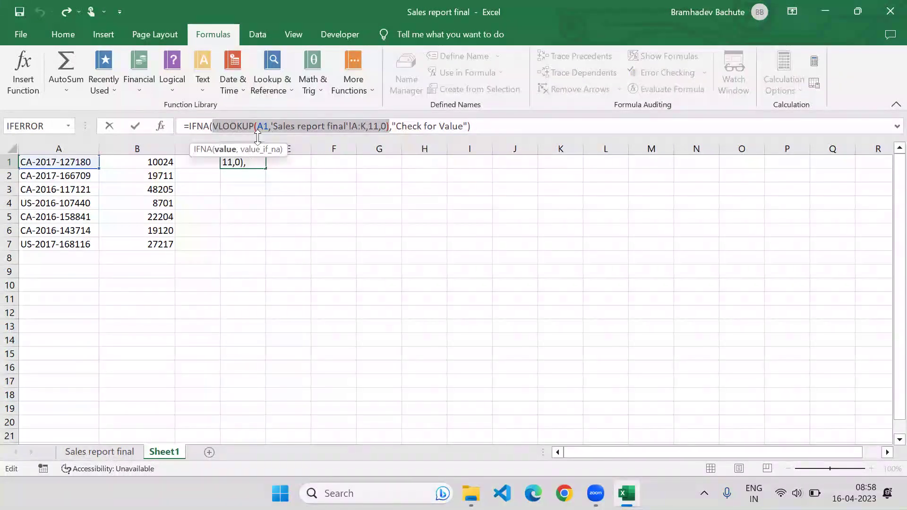
key(Escape)
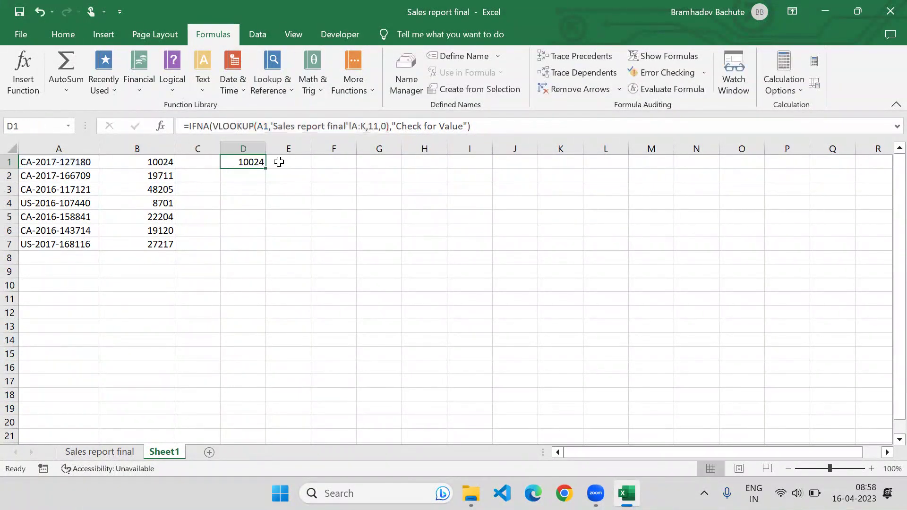
click(233, 140)
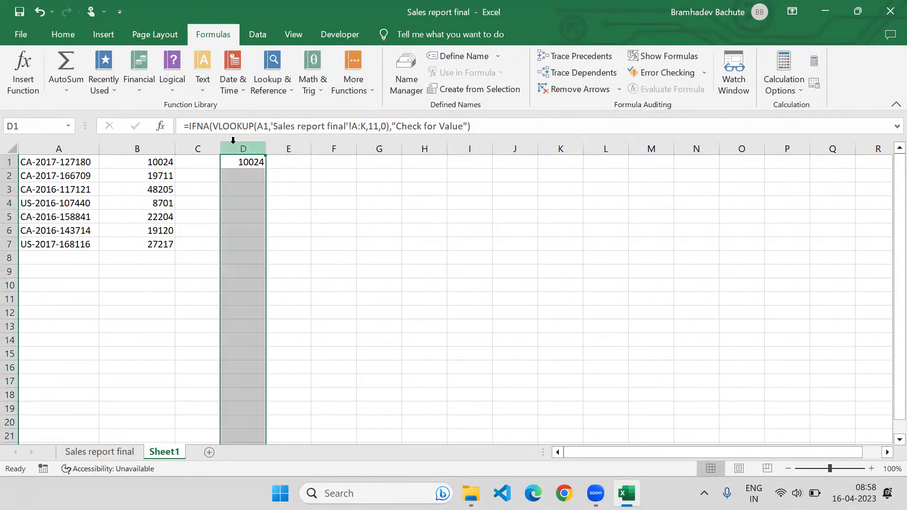
Select B1, then browse the Formulas tab's Logical function list to look at XOR.
click(158, 161)
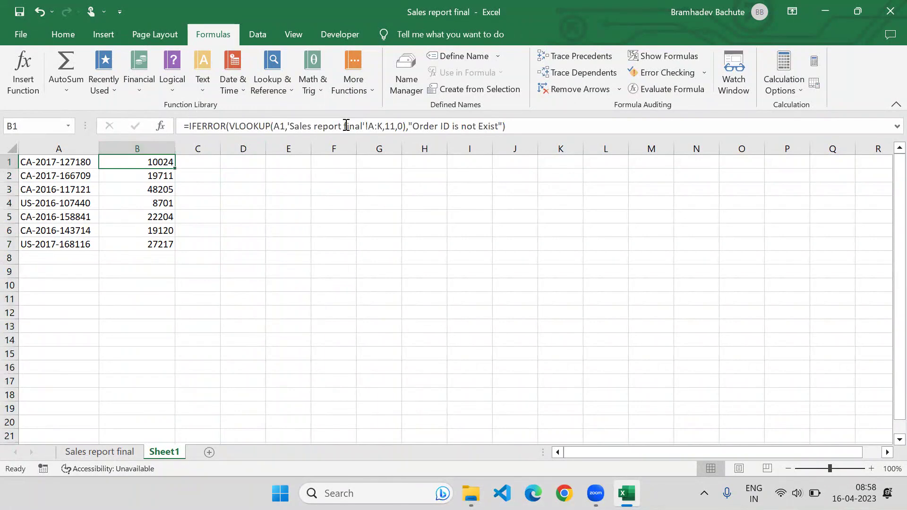
click(183, 88)
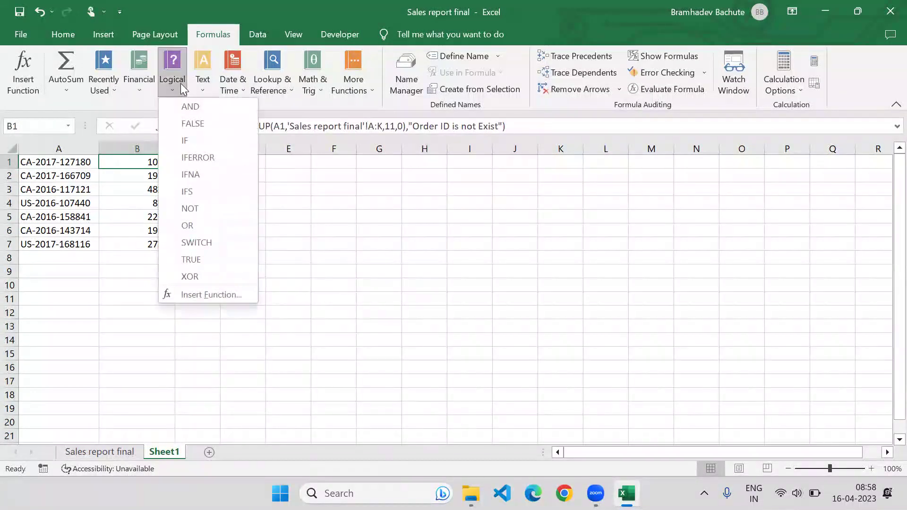
click(323, 174)
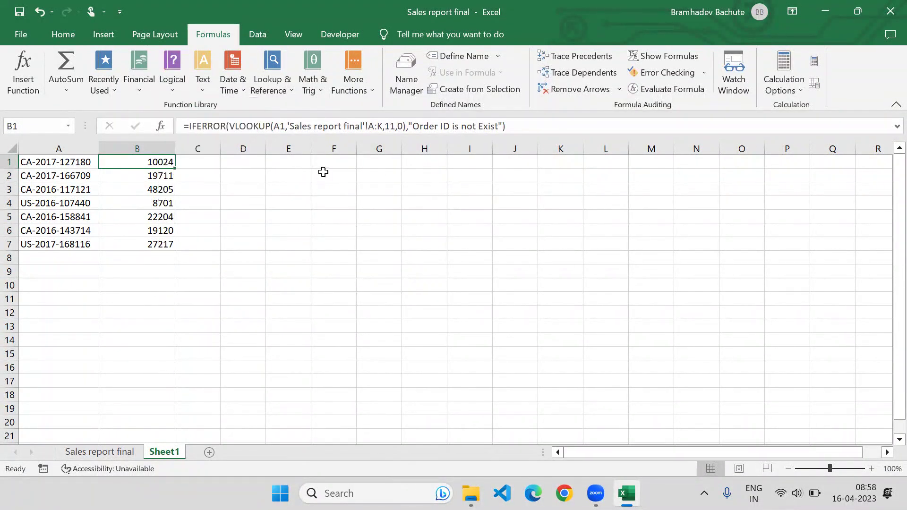
click(320, 177)
click(174, 83)
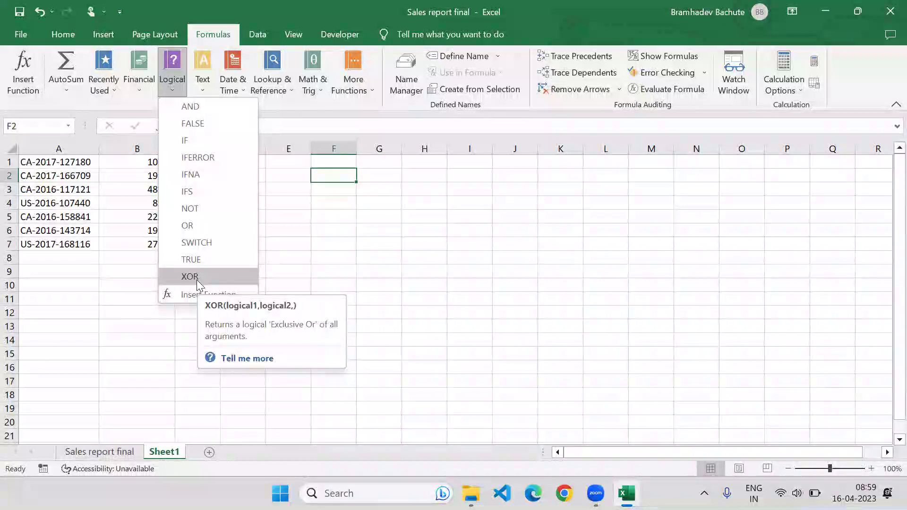
On the Sales report final sheet, copy the Consider/Ignore(NOT) header from W1 into X1.
click(103, 445)
click(110, 452)
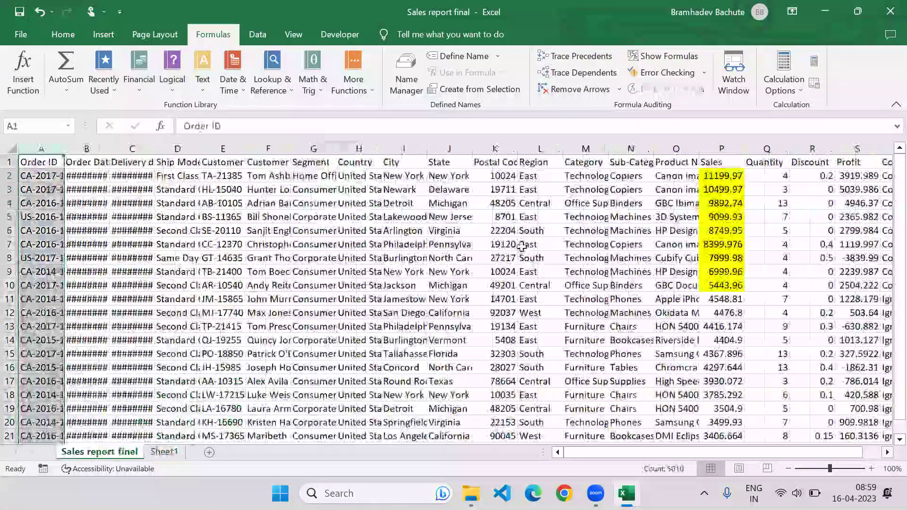
key(ctrl+Right)
key(Right)
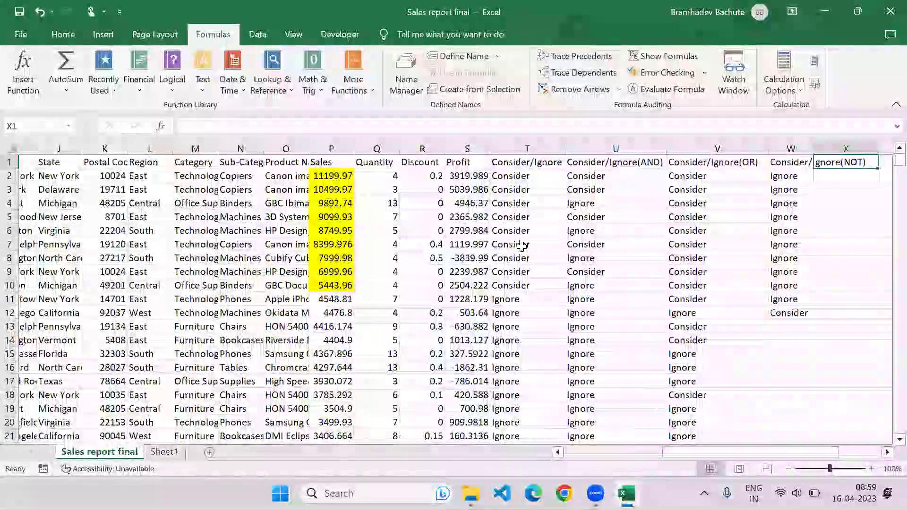
scroll(522, 247, right, 2)
key(Left)
key(ctrl+c)
key(Right)
key(ctrl+v)
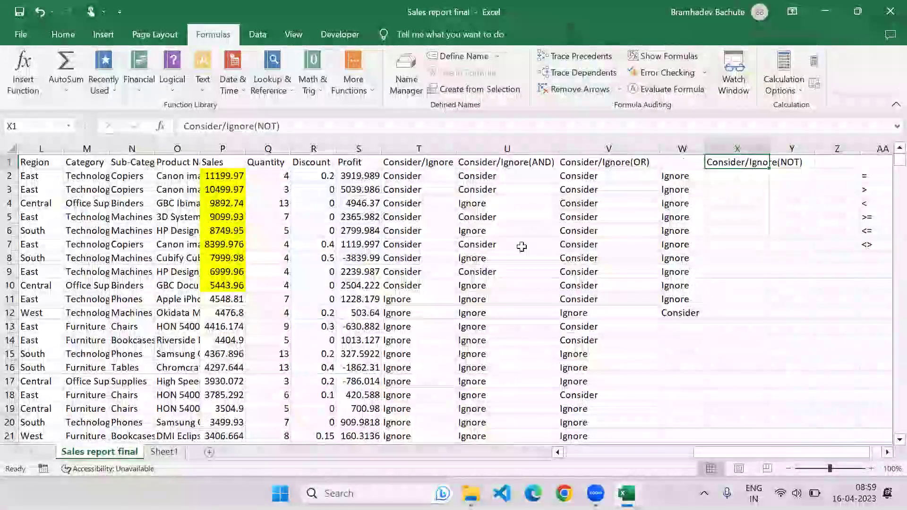
Copy the Consider/Ignore(NOT) heading back into W1 and move to X2.
key(ctrl+c)
key(Left)
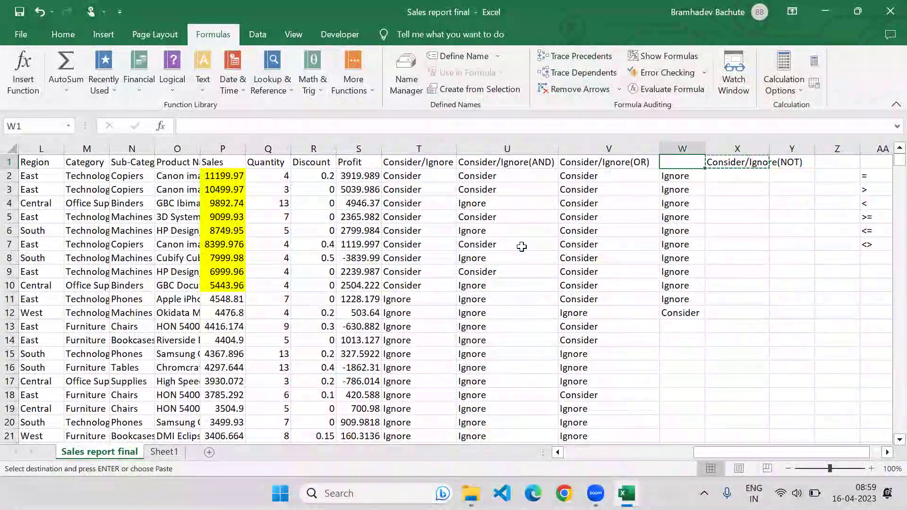
key(ctrl+v)
key(Escape)
key(Right)
key(Down)
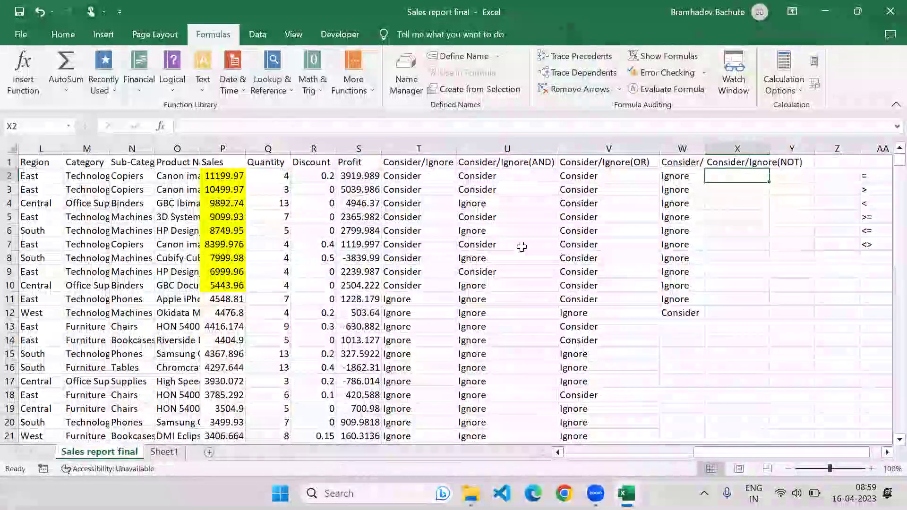
Abandon the XOR entry and select the OR condition inside W2's NOT formula.
text(=)
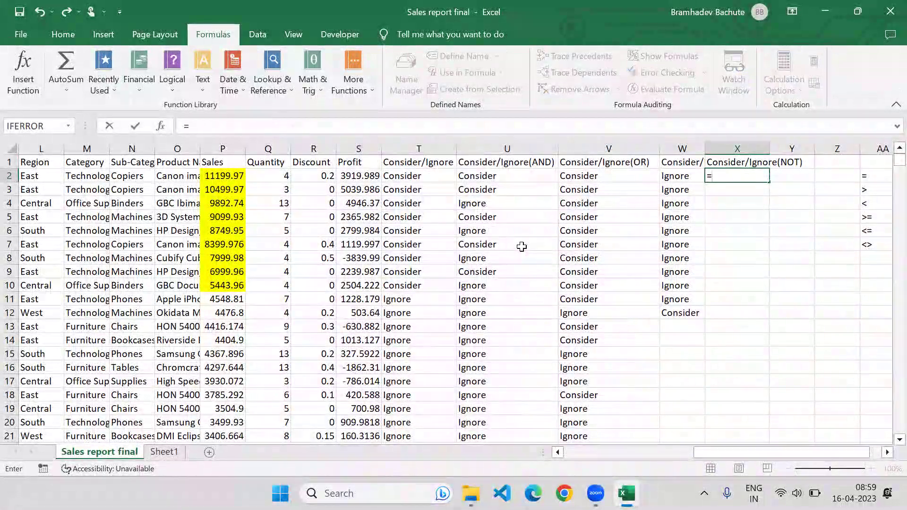
text(XOR()
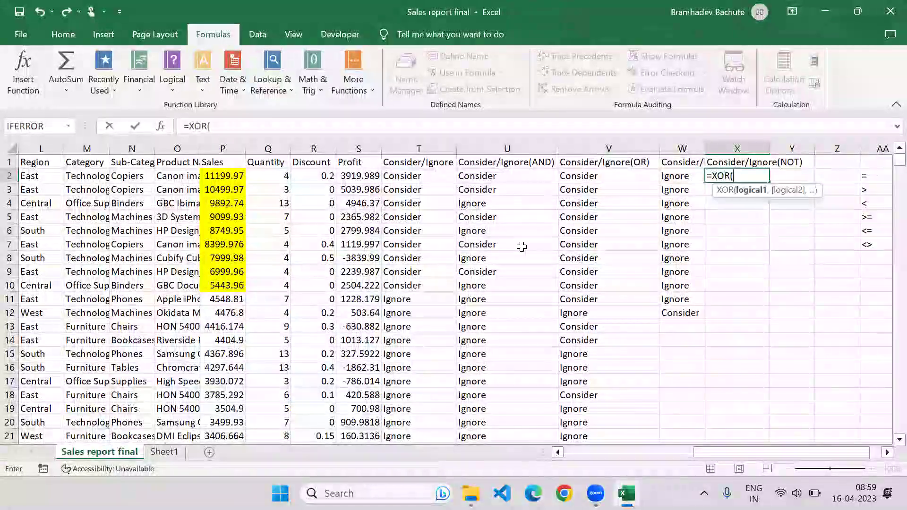
key(Escape)
key(Left)
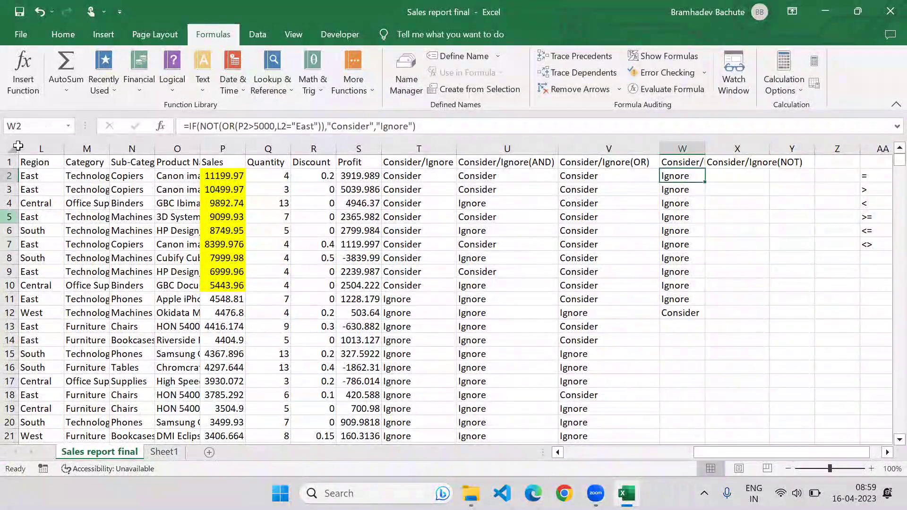
double_click(298, 126)
drag(295, 124, 229, 126)
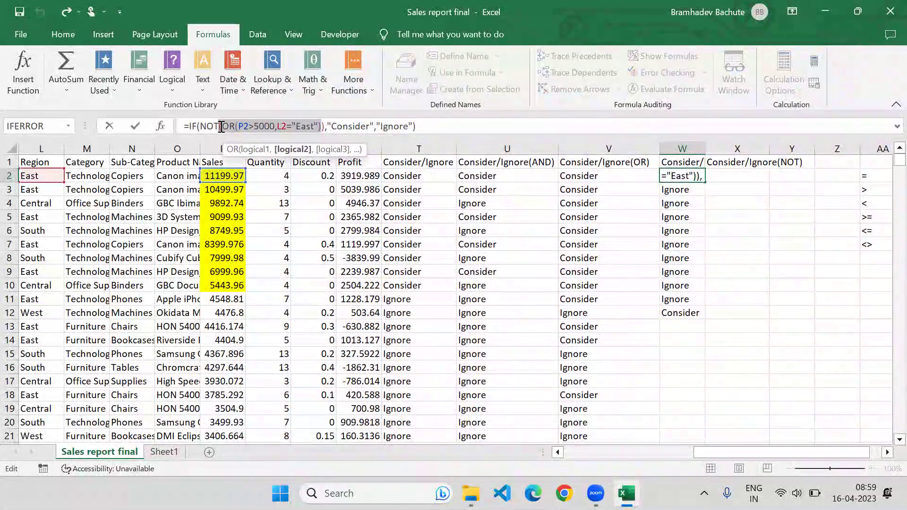
key(Escape)
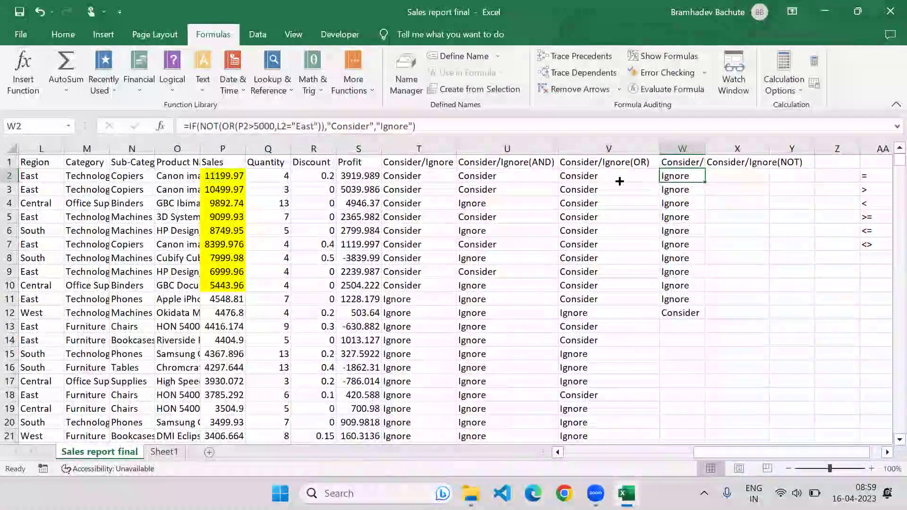
Paste the OR condition into X2 and wrap it in XOR.
click(725, 178)
text(=)
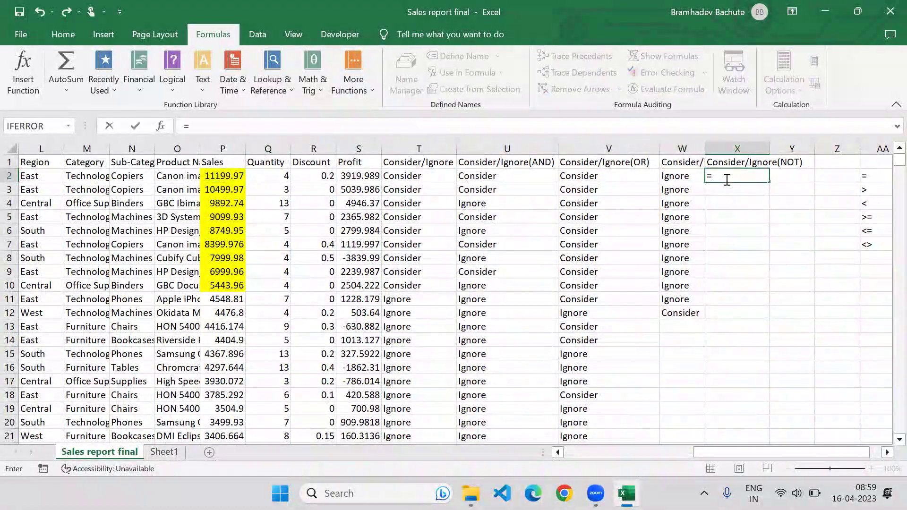
key(ctrl+v)
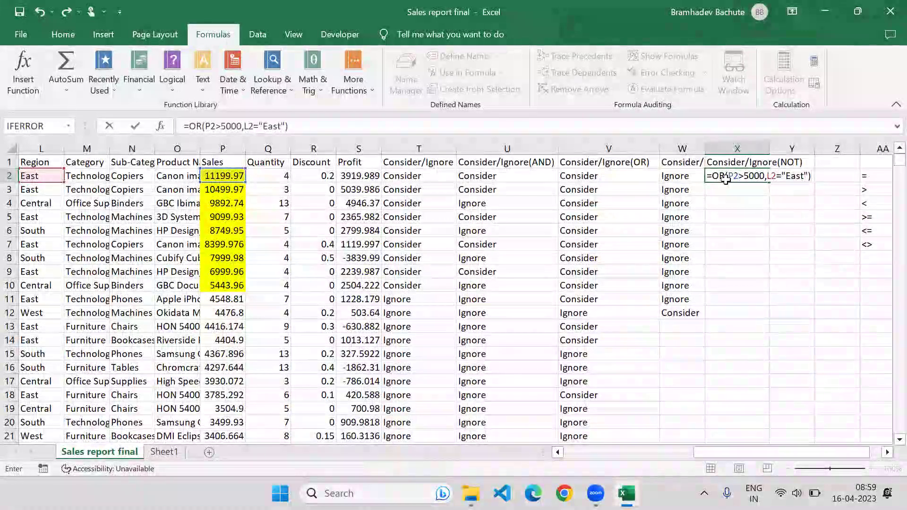
click(725, 178)
key(F2)
click(727, 181)
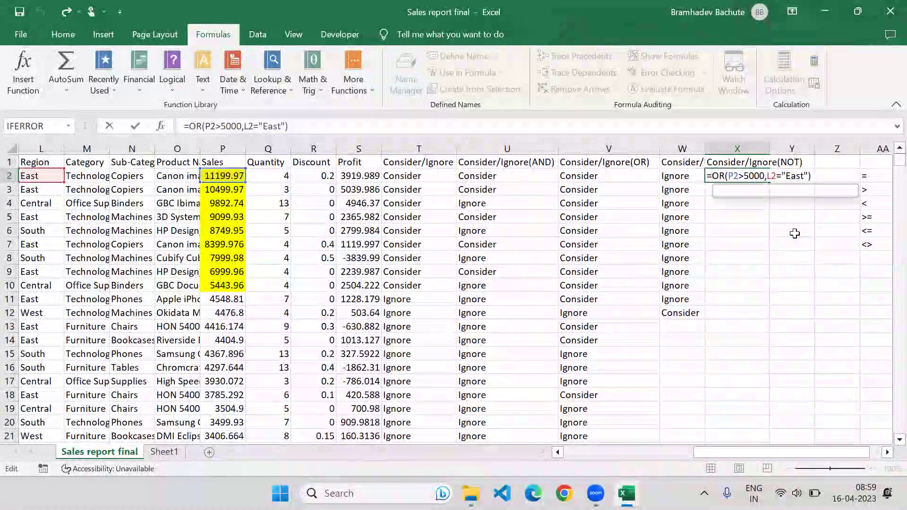
text(X)
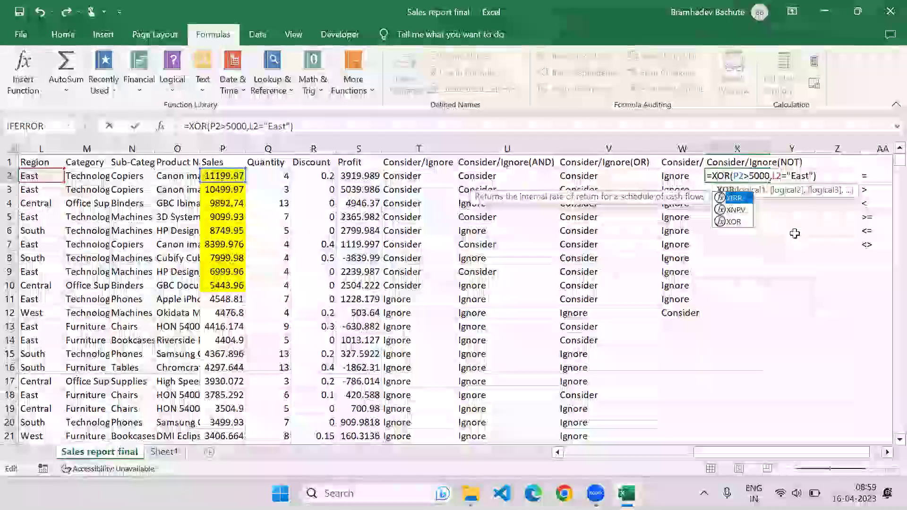
text(OR()
key(Return)
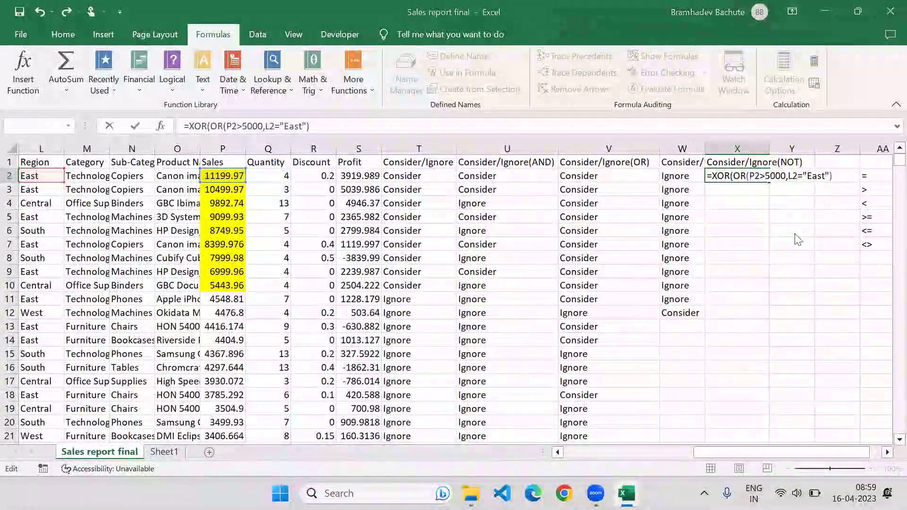
key(Return)
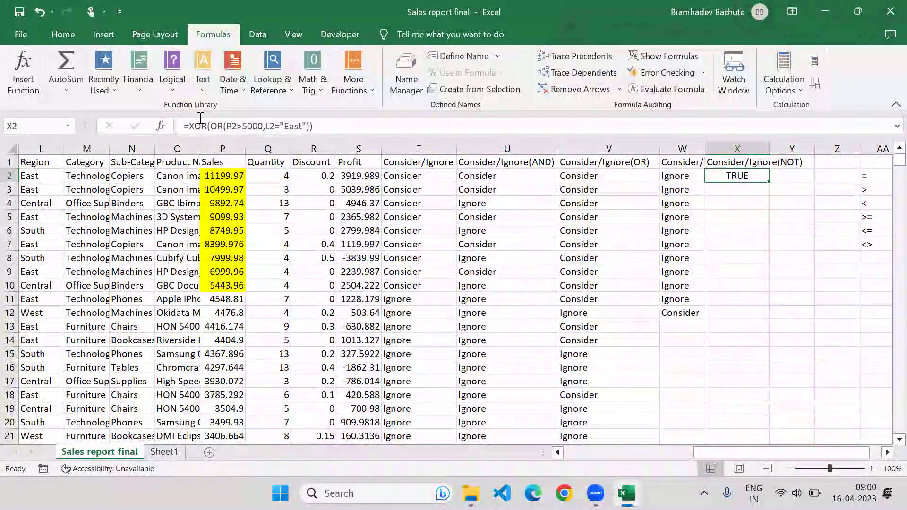
Remove the nested OR so X2 reads =XOR(P2>5000,L2="East"), returning FALSE.
double_click(220, 130)
key(BackSpace)
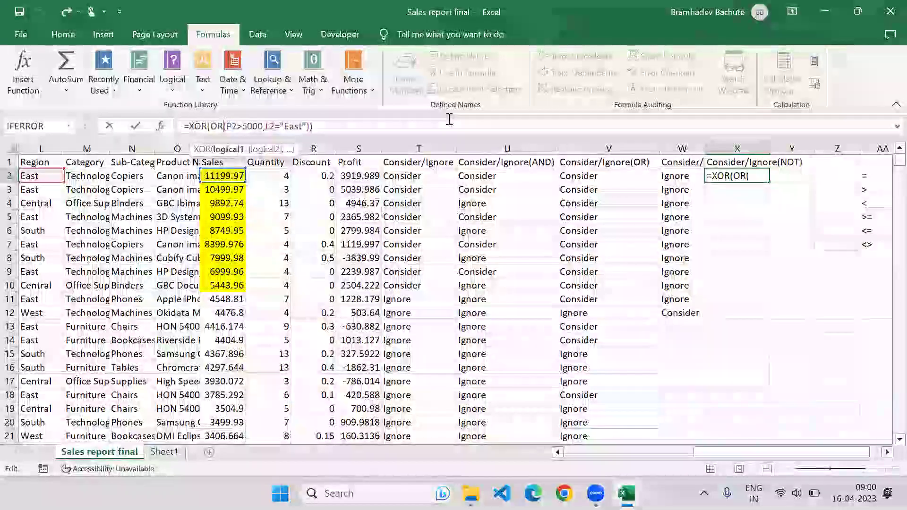
key(Delete)
click(327, 122)
key(BackSpace)
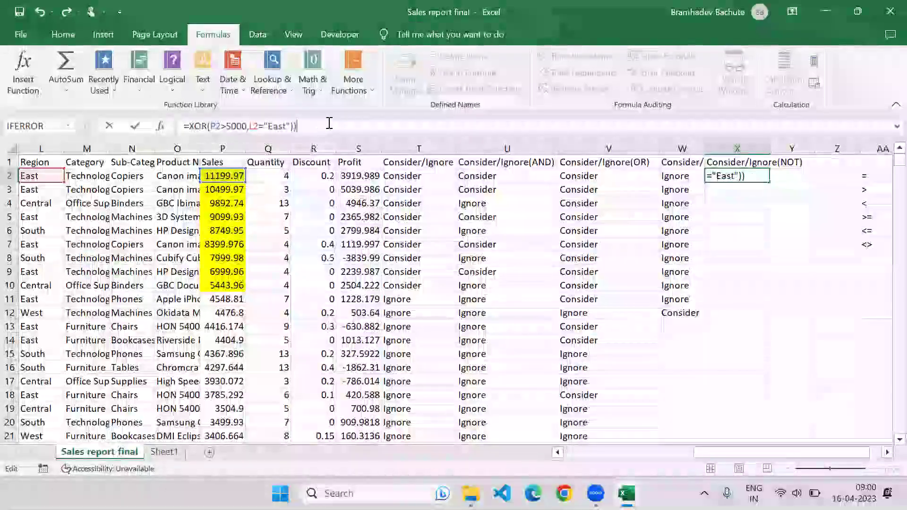
key(Return)
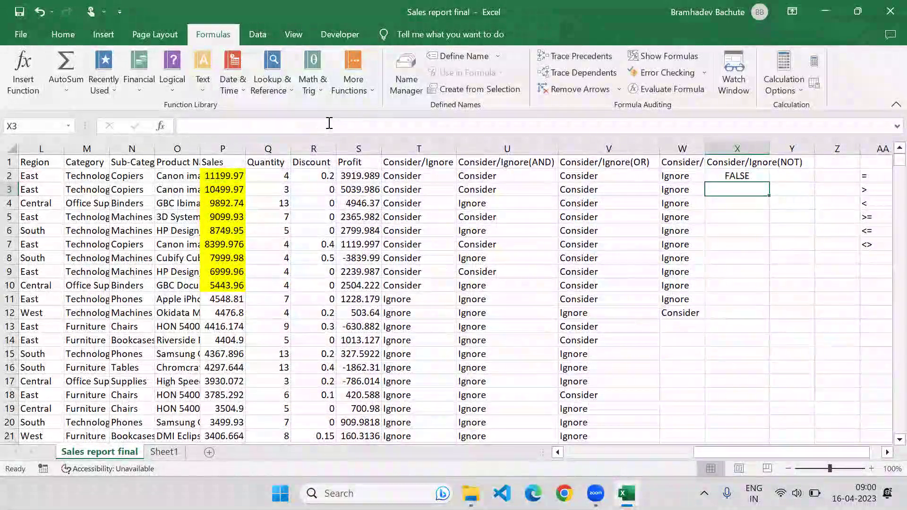
key(Up)
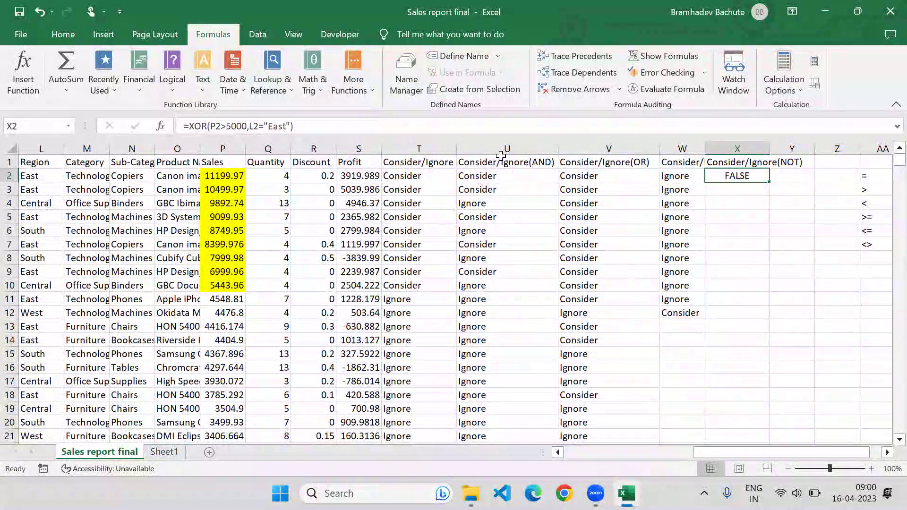
click(794, 182)
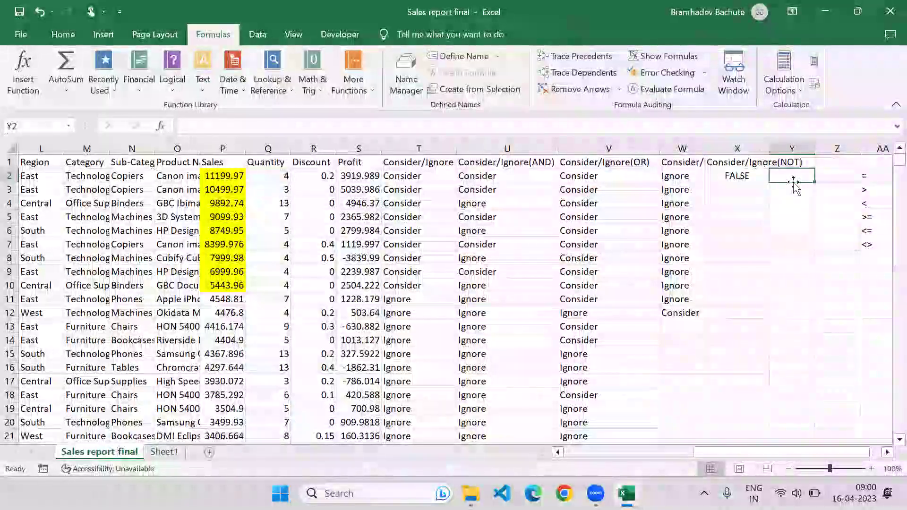
Rename the X1 heading to Consider/Ignore(XOR).
click(760, 162)
double_click(267, 127)
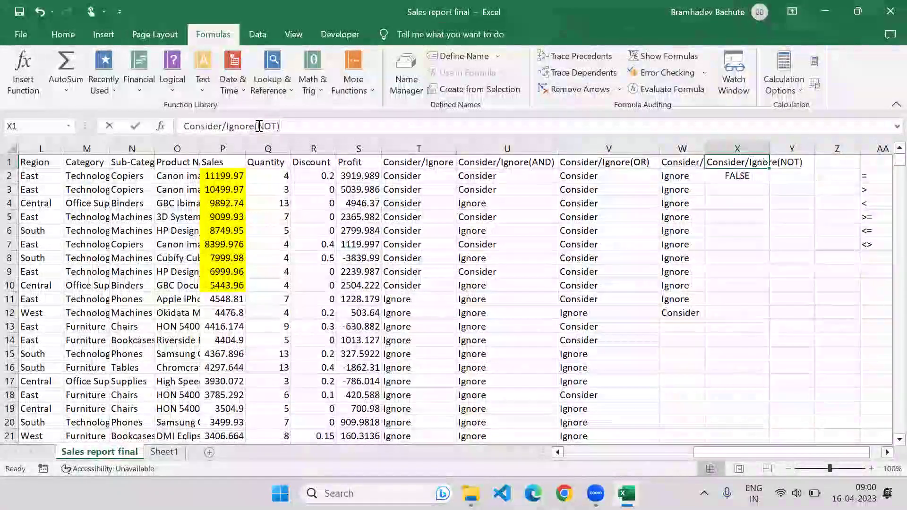
text(OR)
key(Return)
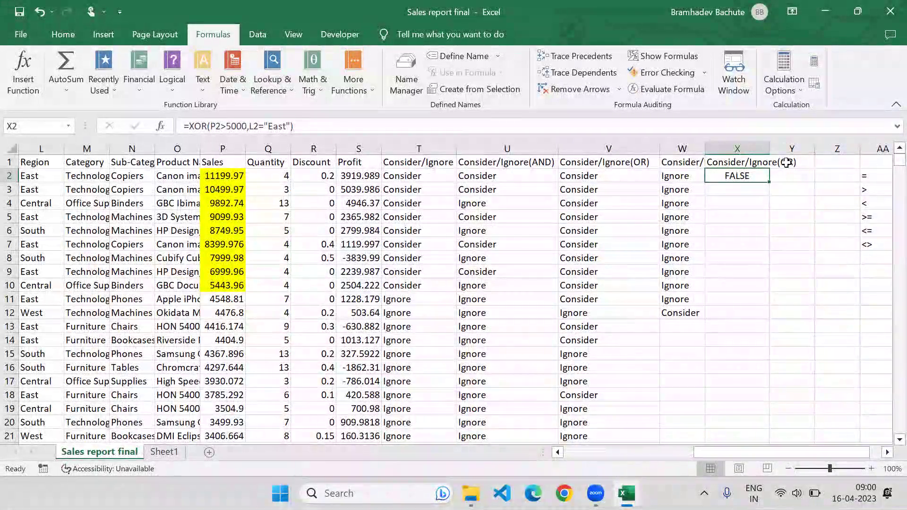
click(776, 161)
key(Left)
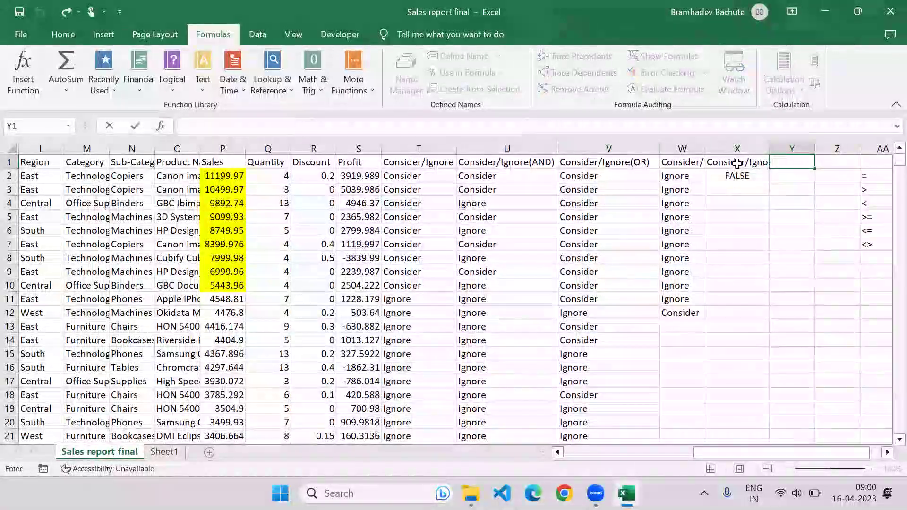
click(258, 126)
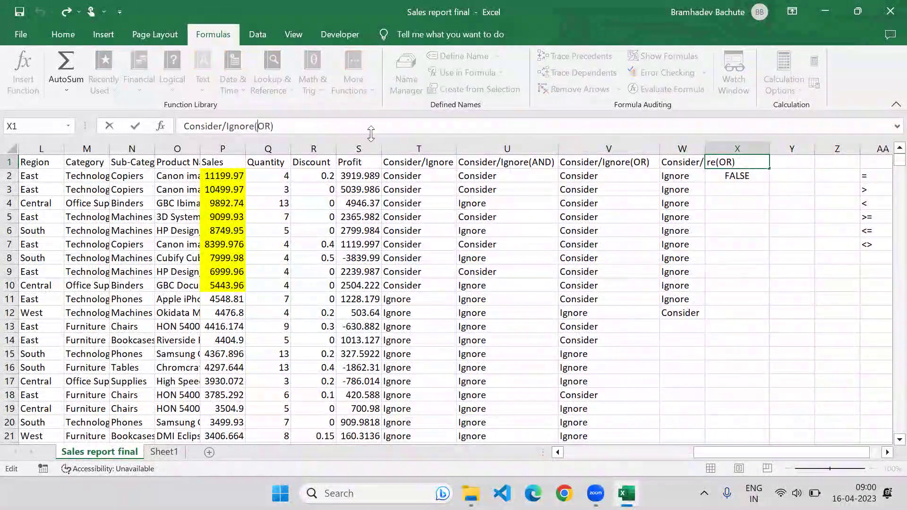
text(X)
key(Return)
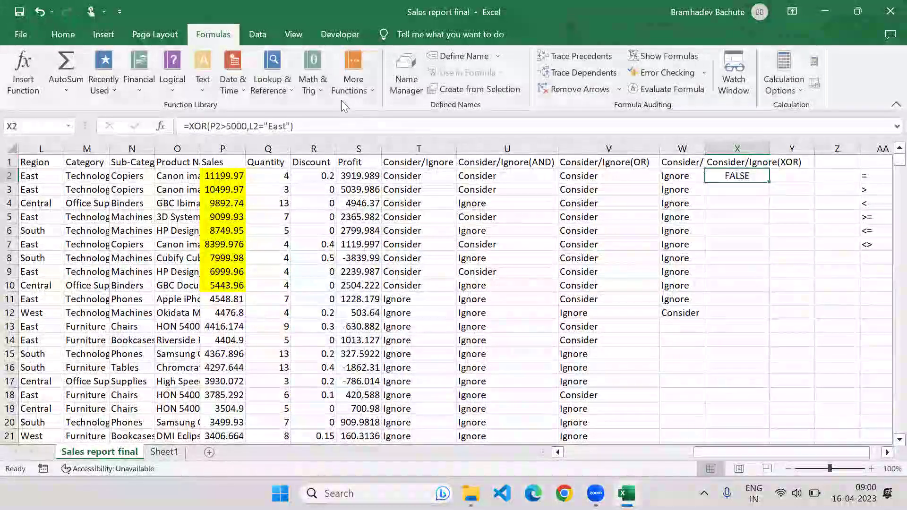
click(627, 164)
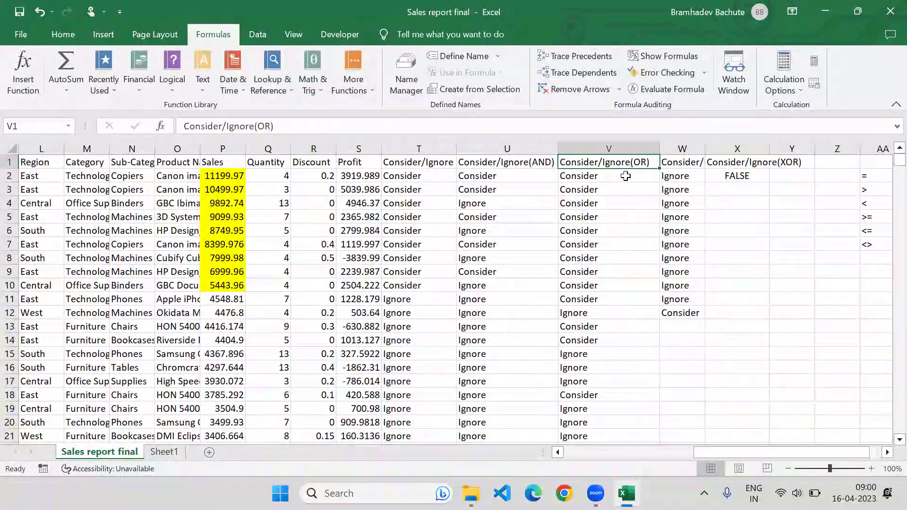
Change V2's IF results from Consider/Ignore to TRUE() and FALSE.
click(624, 173)
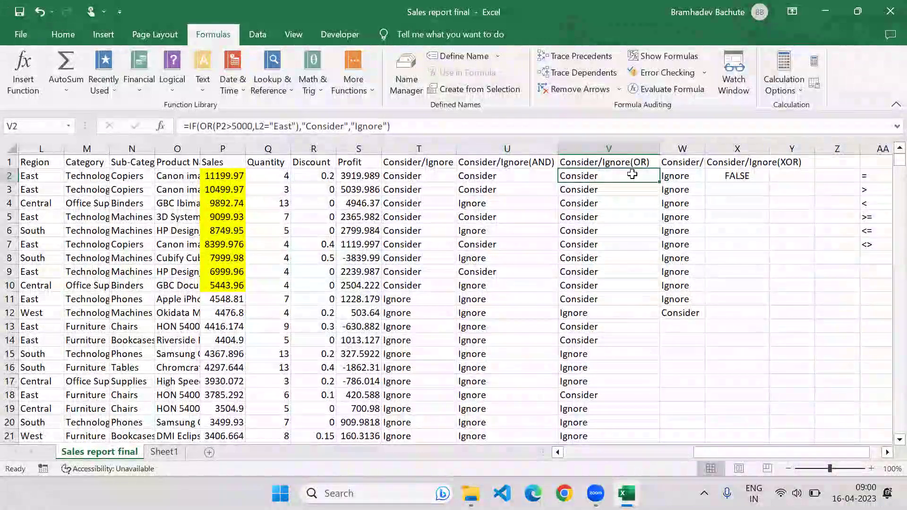
click(302, 125)
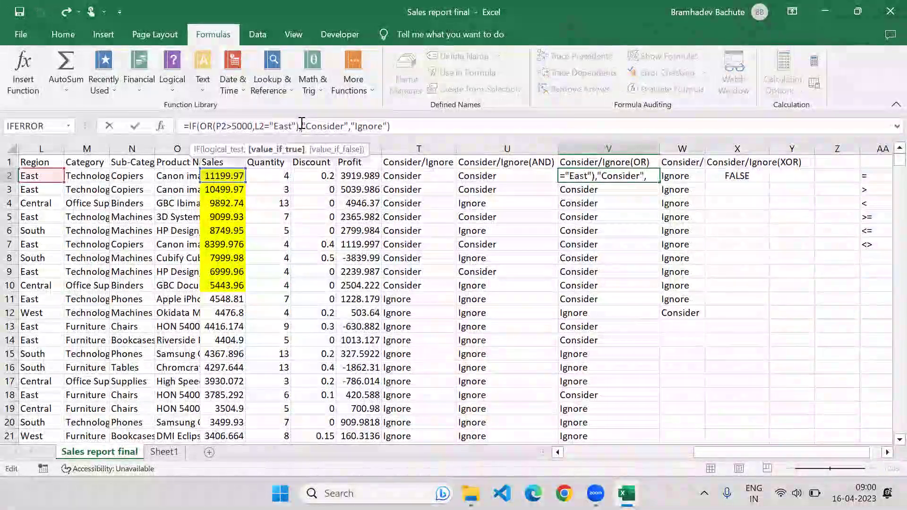
drag(334, 125, 348, 125)
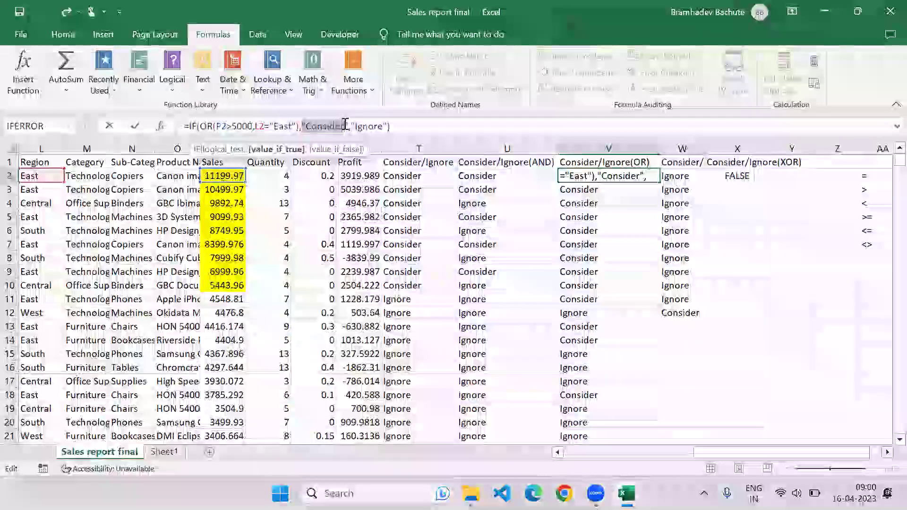
key(BackSpace)
text(TRuE())
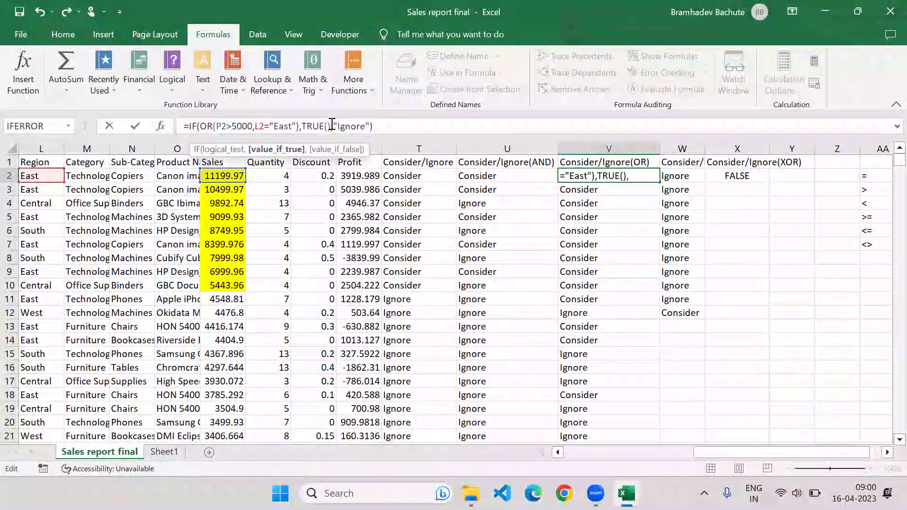
drag(370, 126, 344, 122)
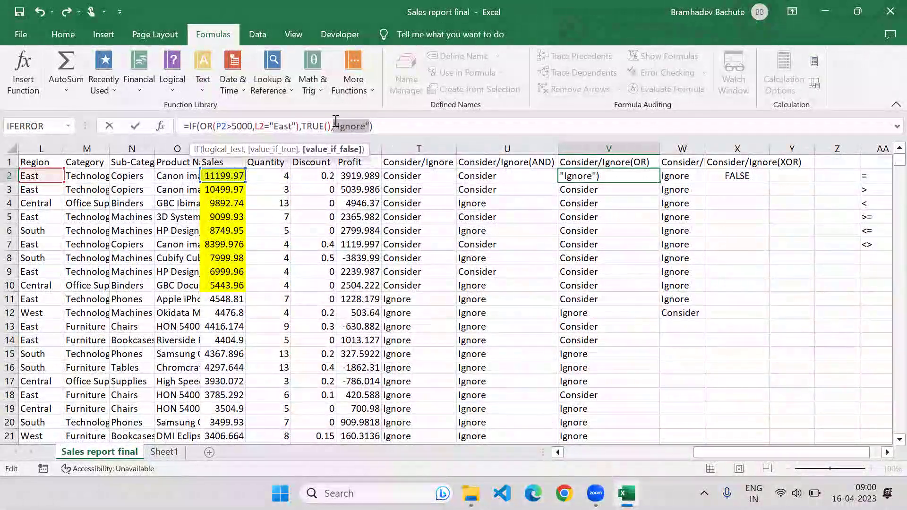
text(FALSE()
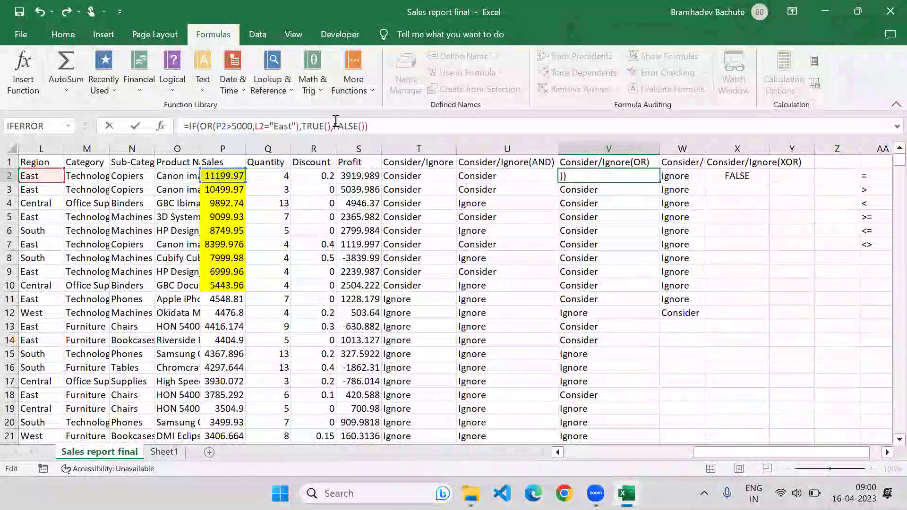
key(Return)
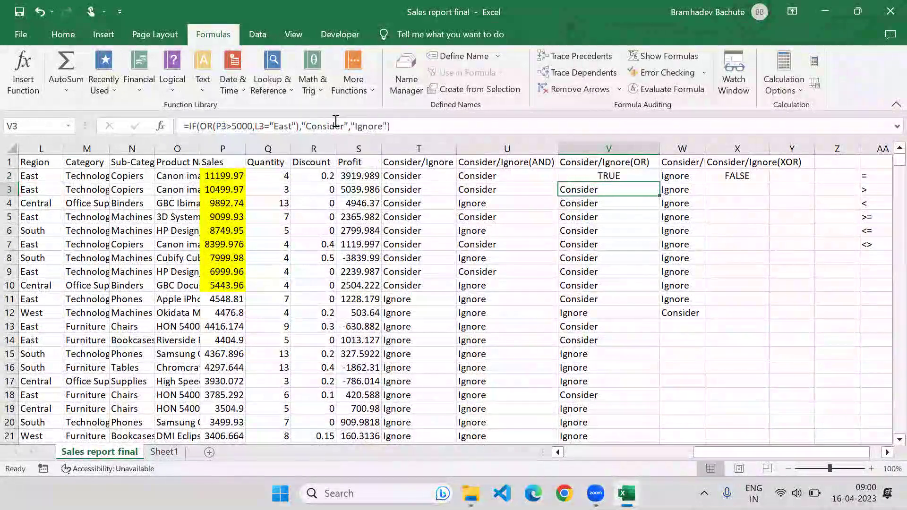
Fill the V2 formula down through V12 and the X2 XOR formula through X12.
key(Up)
key(shift+Down)
key(shift+Down)
key(shift+Down)
key(shift+Down)
key(shift+Down)
key(shift+Down)
key(shift+Down)
key(shift+Down)
key(shift+Down)
key(shift+Down)
key(shift+Down)
key(shift+Down)
key(shift+Down)
key(shift+Down)
key(shift+Down)
key(shift+Down)
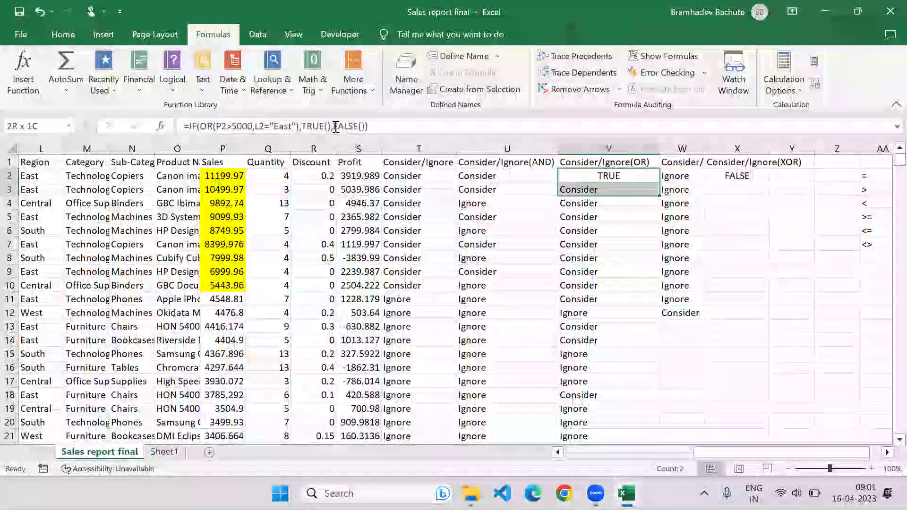
key(shift+Up)
key(shift+Up)
key(shift+Up)
key(shift+Up)
key(shift+Up)
key(shift+Up)
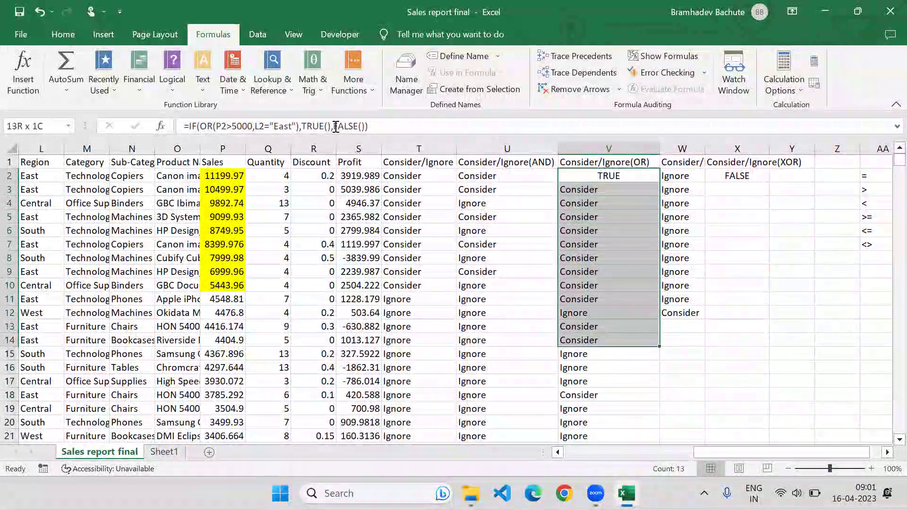
key(ctrl+d)
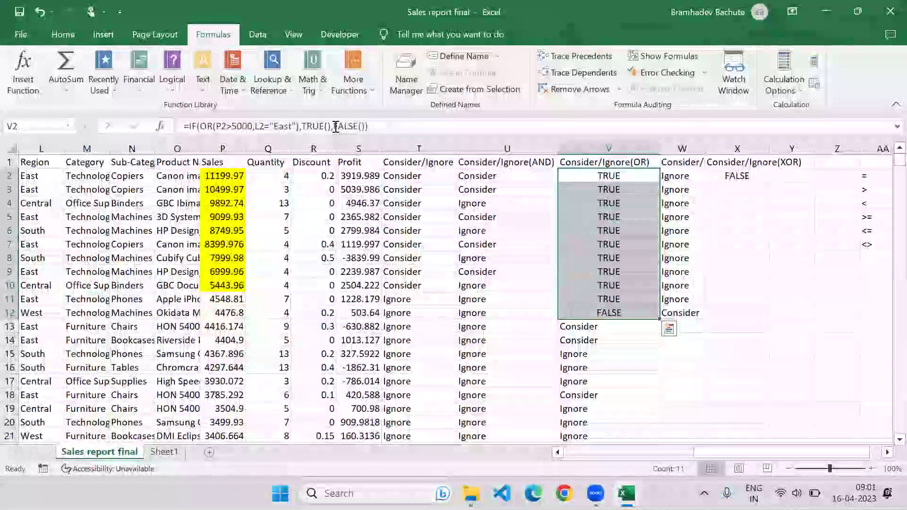
drag(718, 177, 731, 306)
key(ctrl+d)
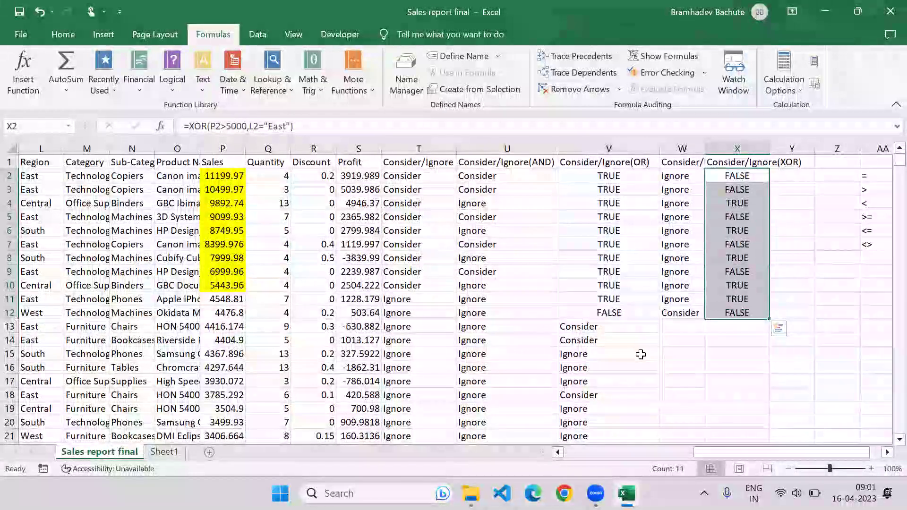
drag(603, 177, 592, 293)
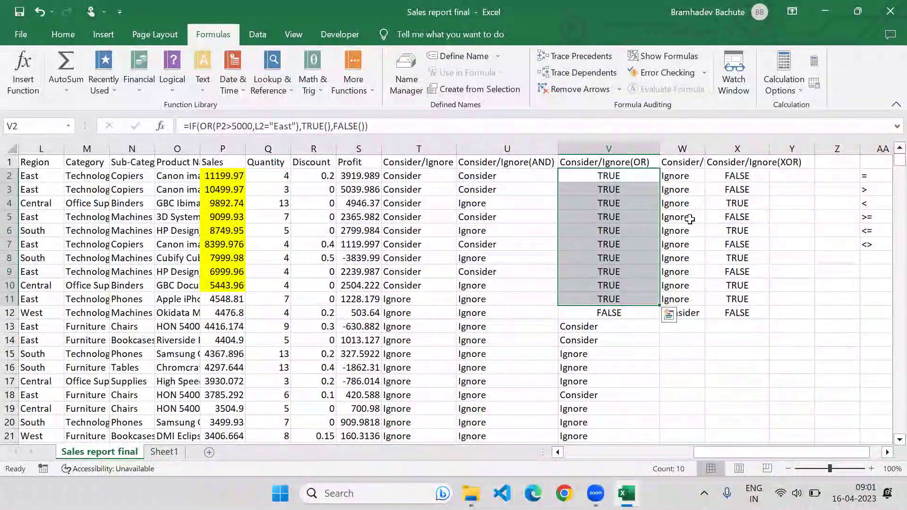
drag(745, 176, 752, 292)
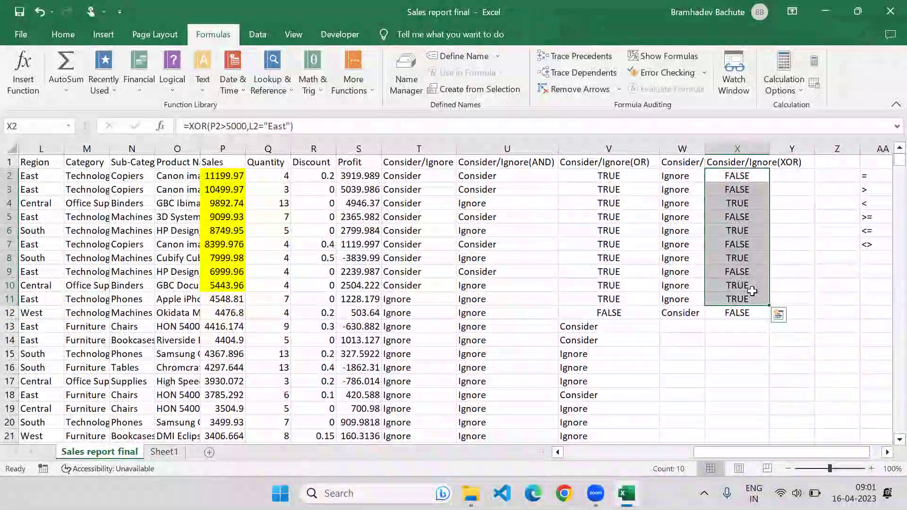
click(732, 179)
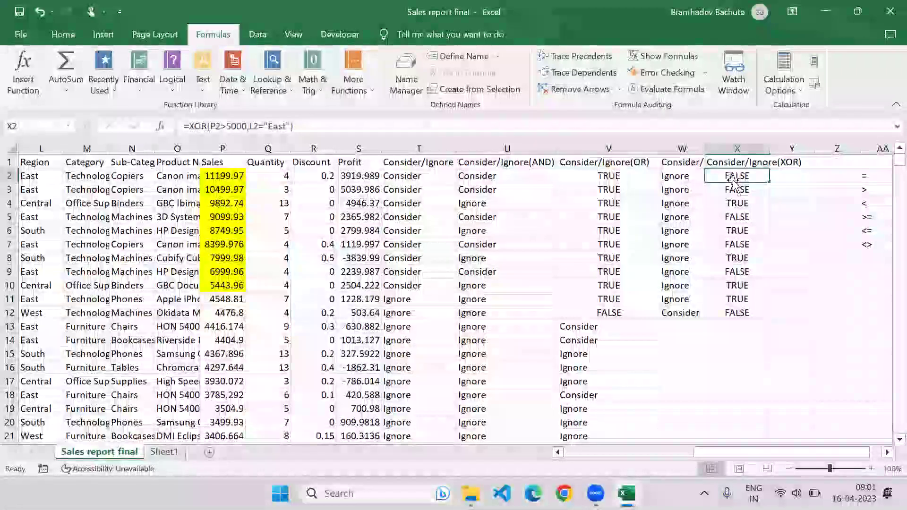
double_click(732, 179)
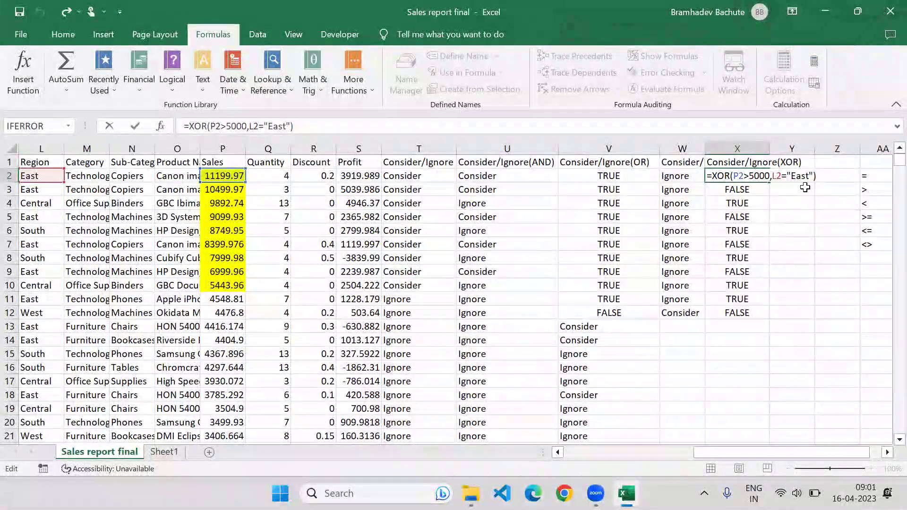
key(Return)
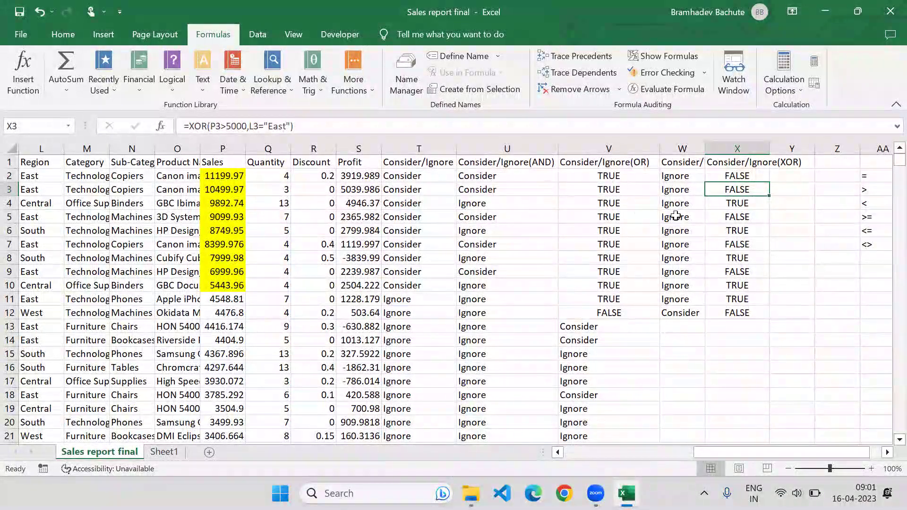
Look through the Logical function list, then select the XOR heading in X1.
click(172, 94)
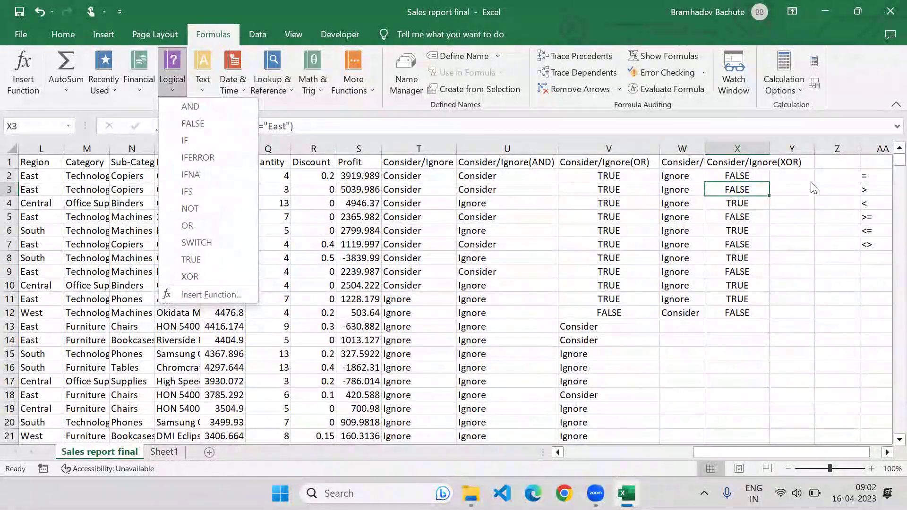
click(796, 163)
click(796, 162)
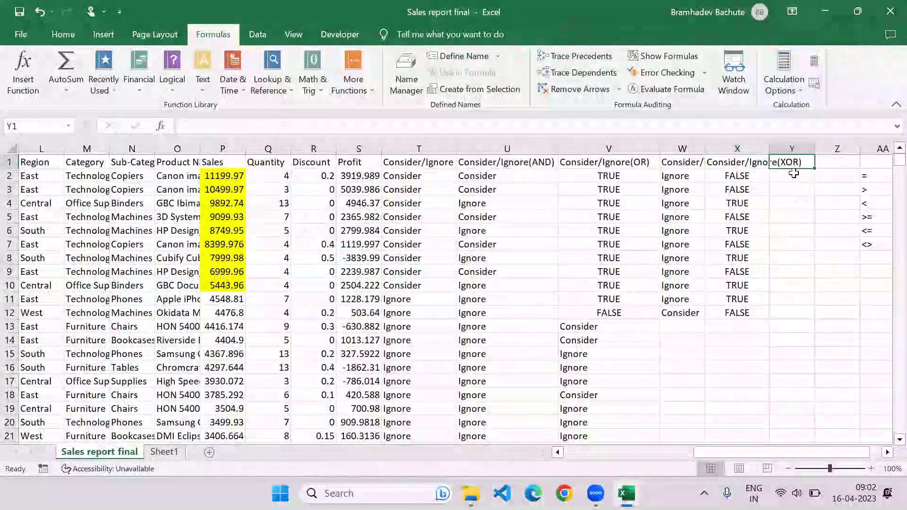
click(173, 84)
click(777, 179)
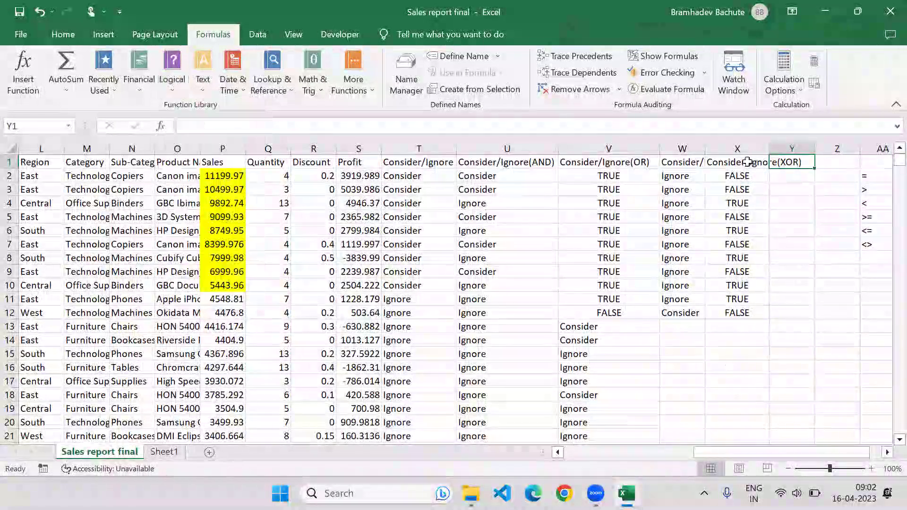
click(735, 160)
Copy the X1 heading into Y1 and rename it Consider/Ignore(IF).
key(ctrl+c)
click(792, 162)
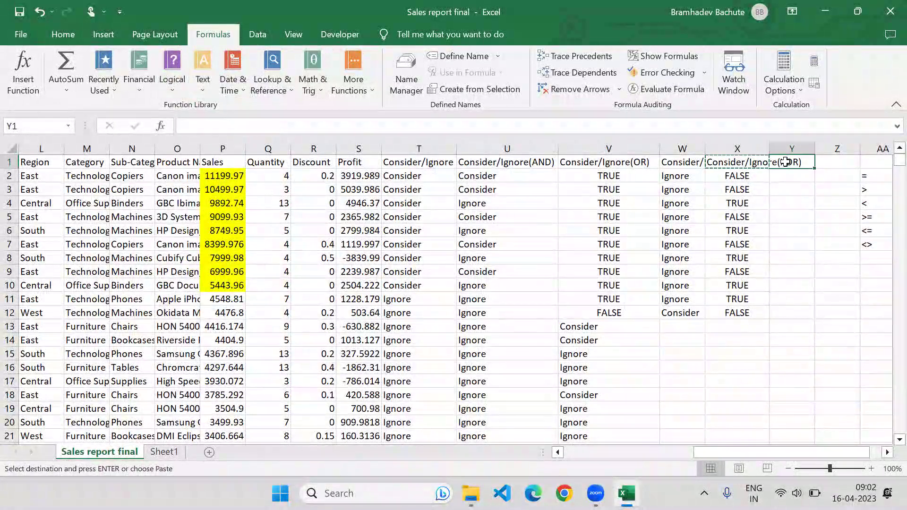
key(ctrl+v)
double_click(265, 126)
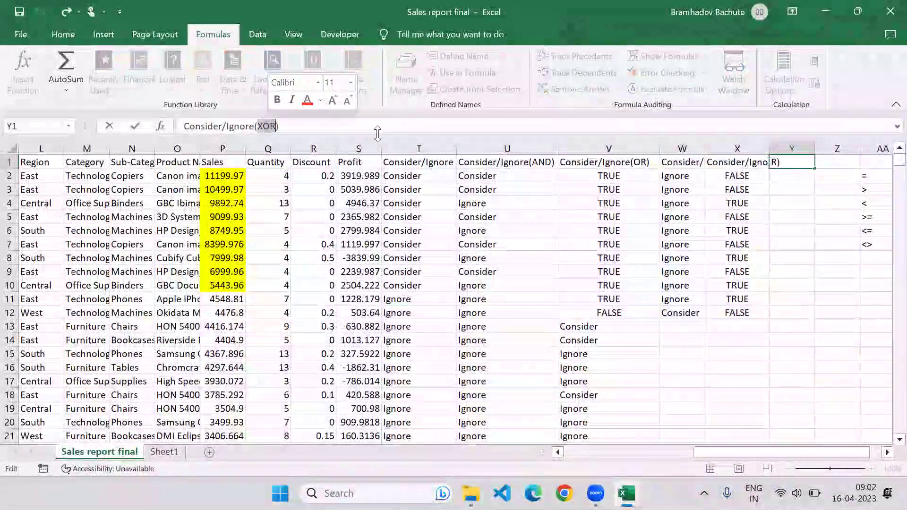
key(Return)
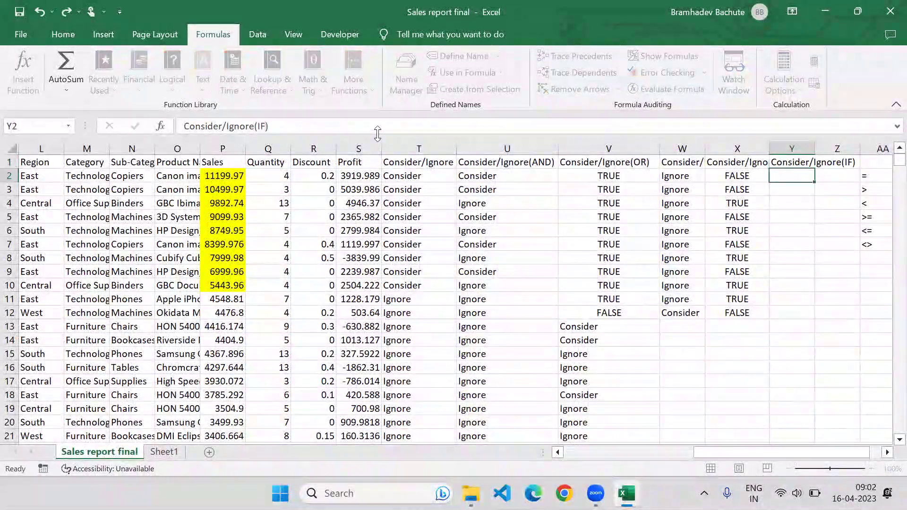
text(=IF)
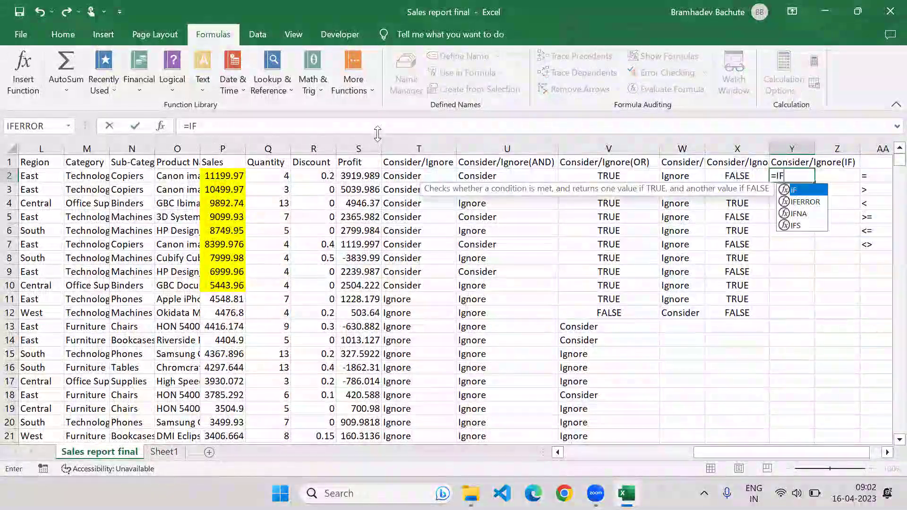
key(Down)
key(Down)
key(Down)
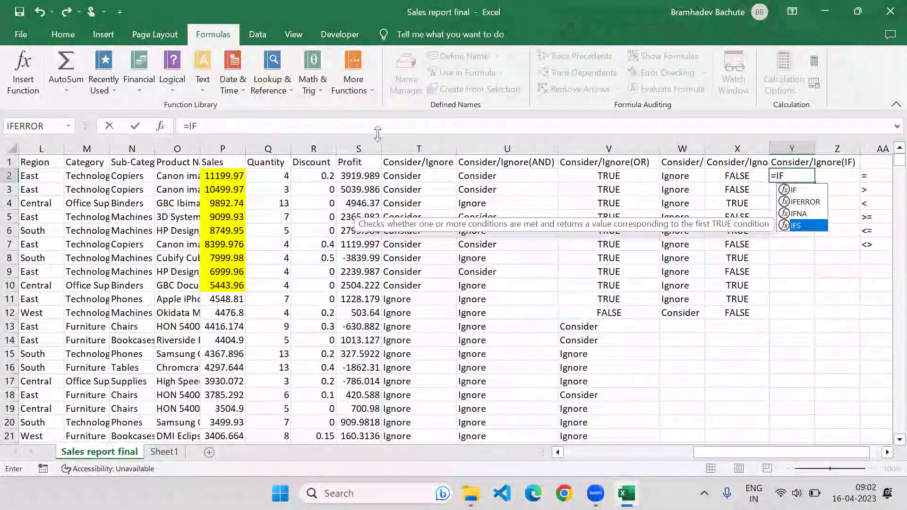
key(Tab)
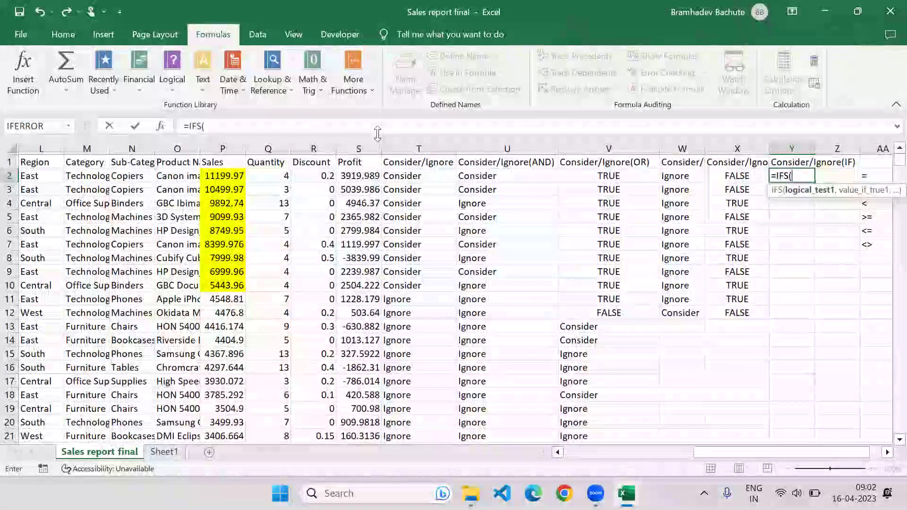
key(Escape)
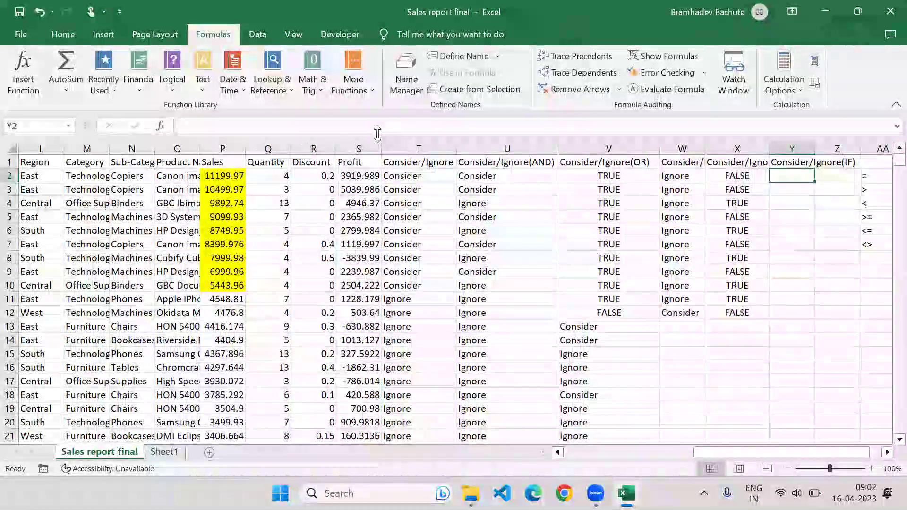
Look through the Logical function list twice, then minimise Excel with Win+D.
click(171, 85)
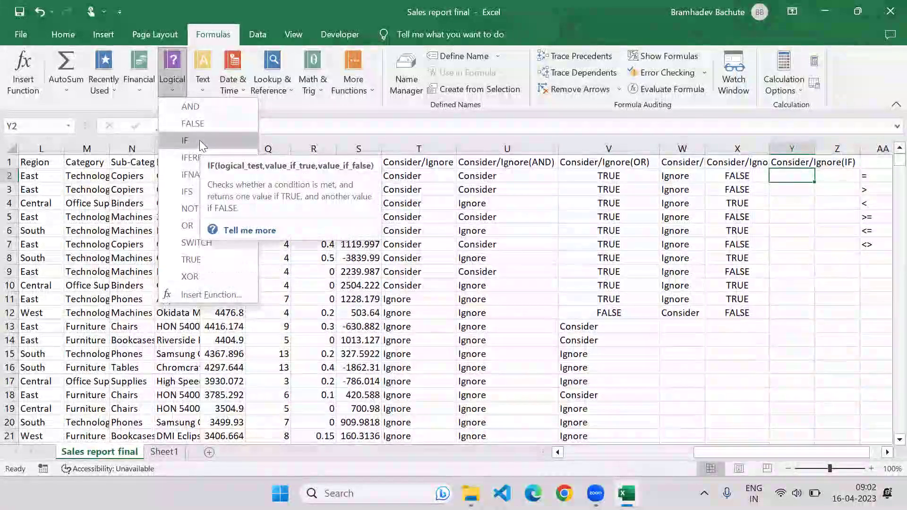
click(294, 112)
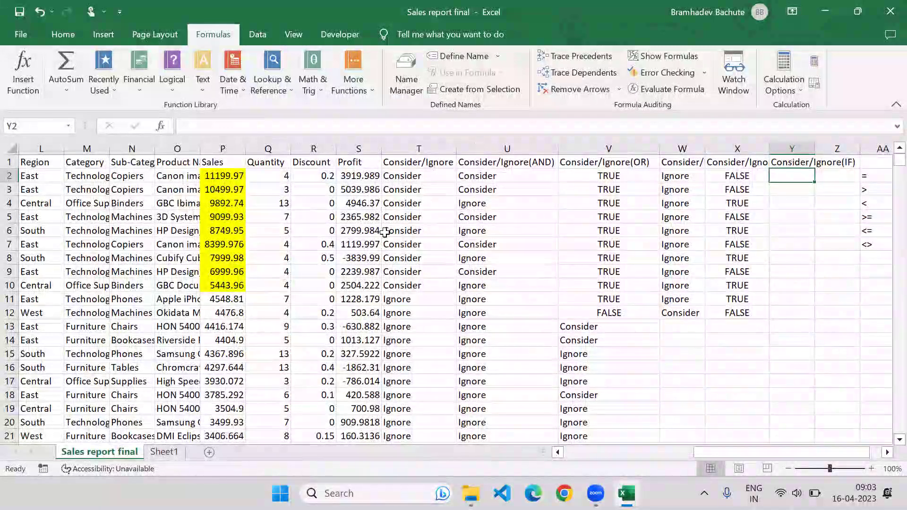
click(166, 86)
click(351, 117)
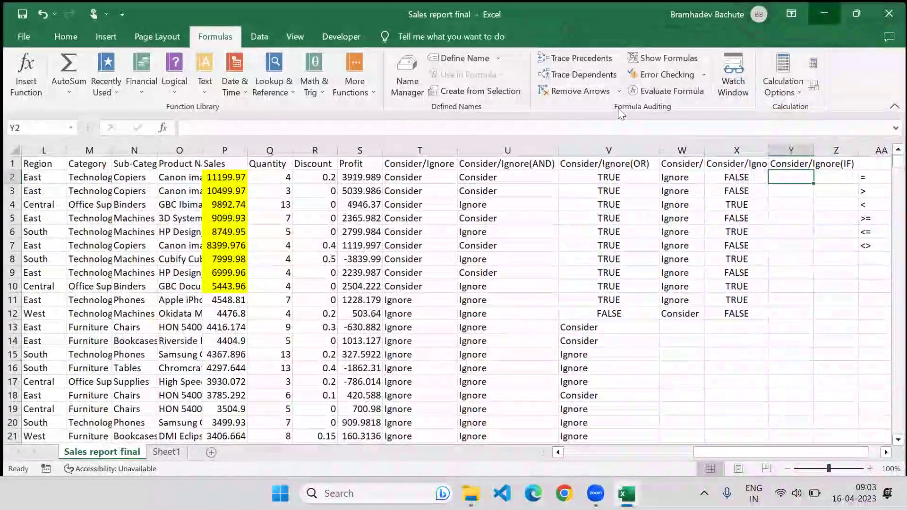
key(super+d)
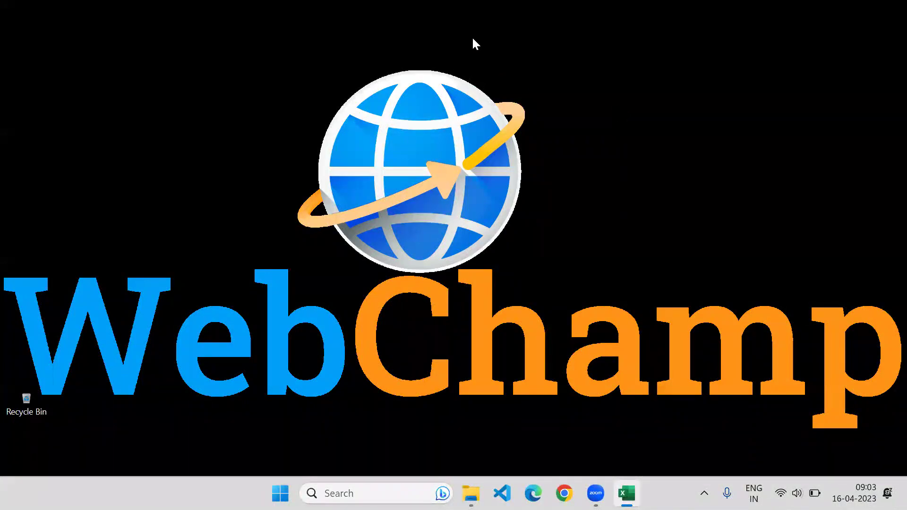